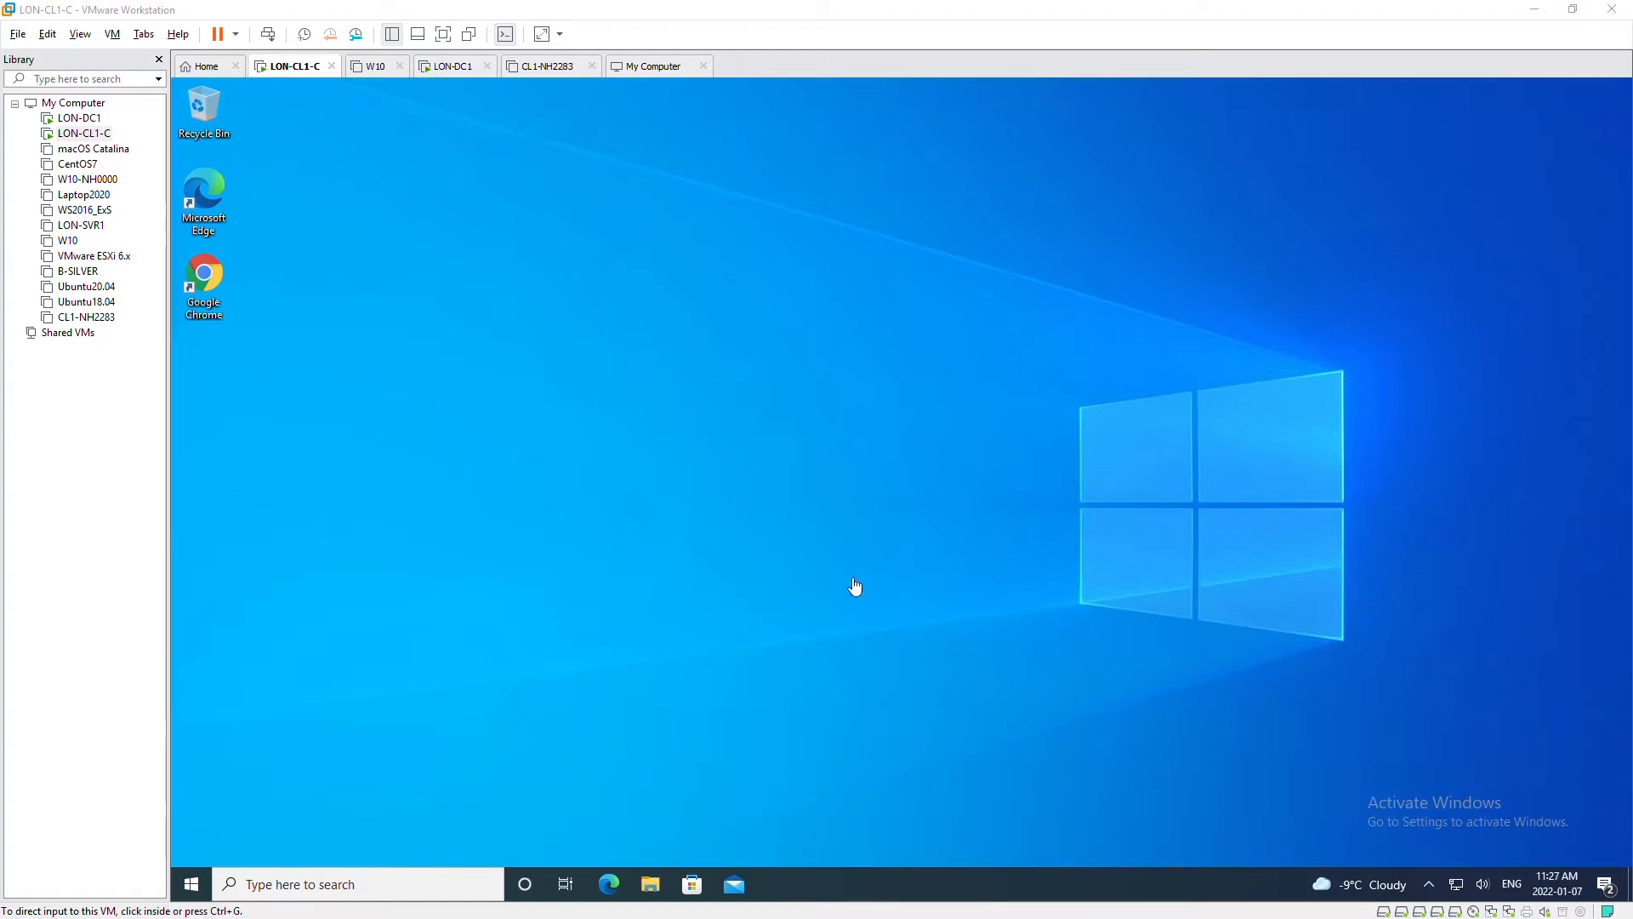
# - On LON-CL1-C, search 'cont' to reach Control Panel's Backup and Restore (Windows 7) page
pyautogui.click(186, 886)
pyautogui.click(189, 889)
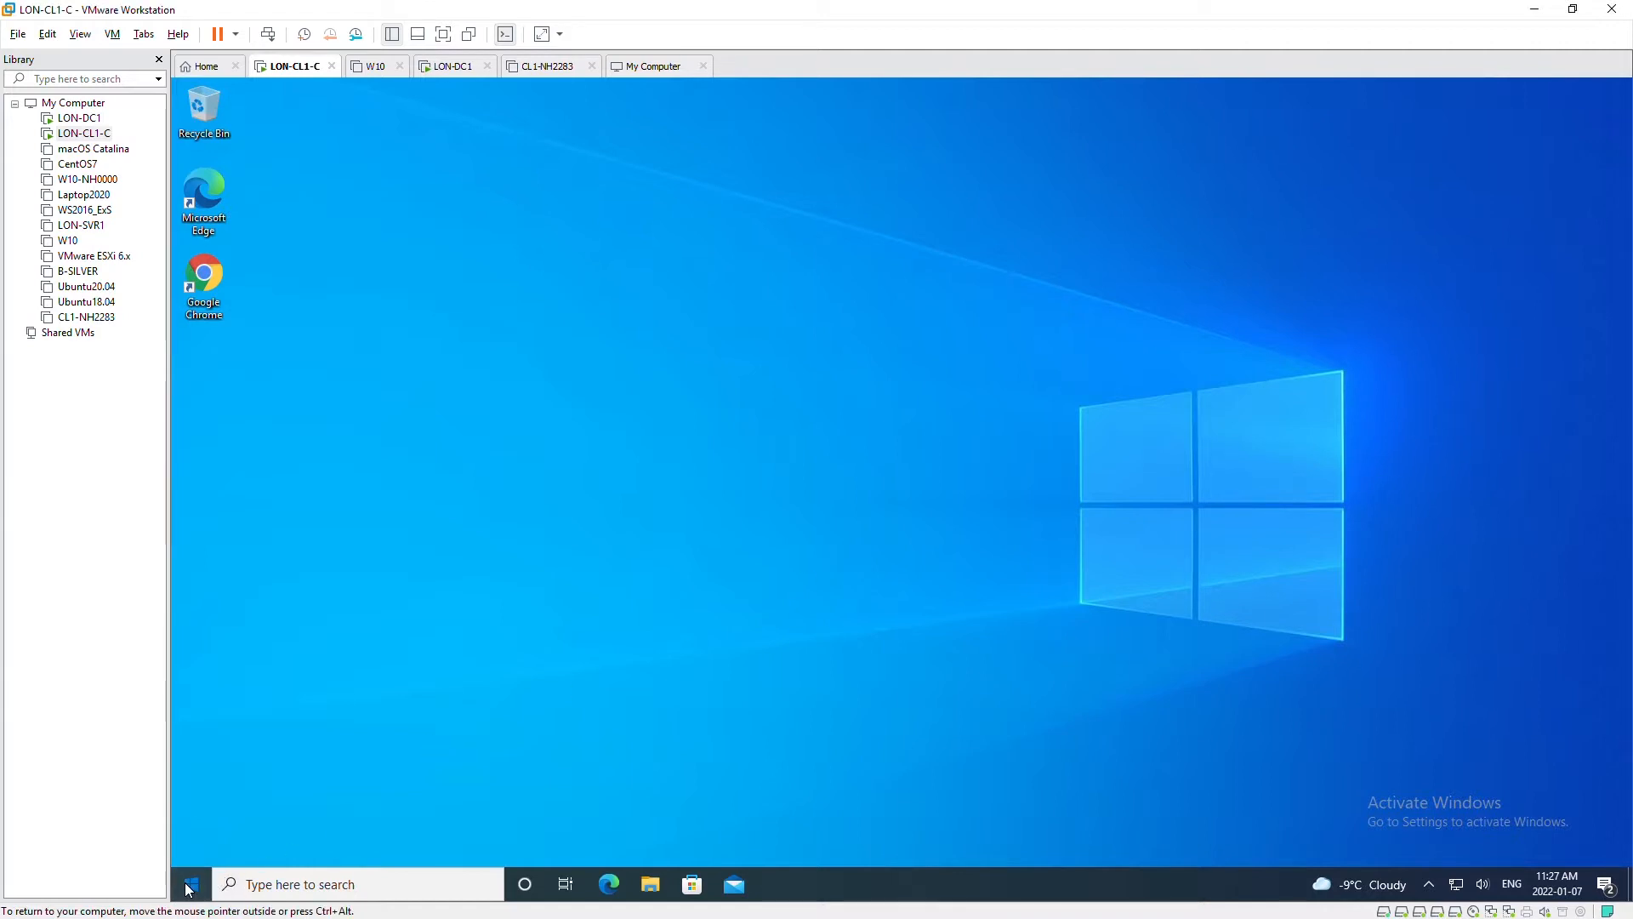
pyautogui.write('contro')
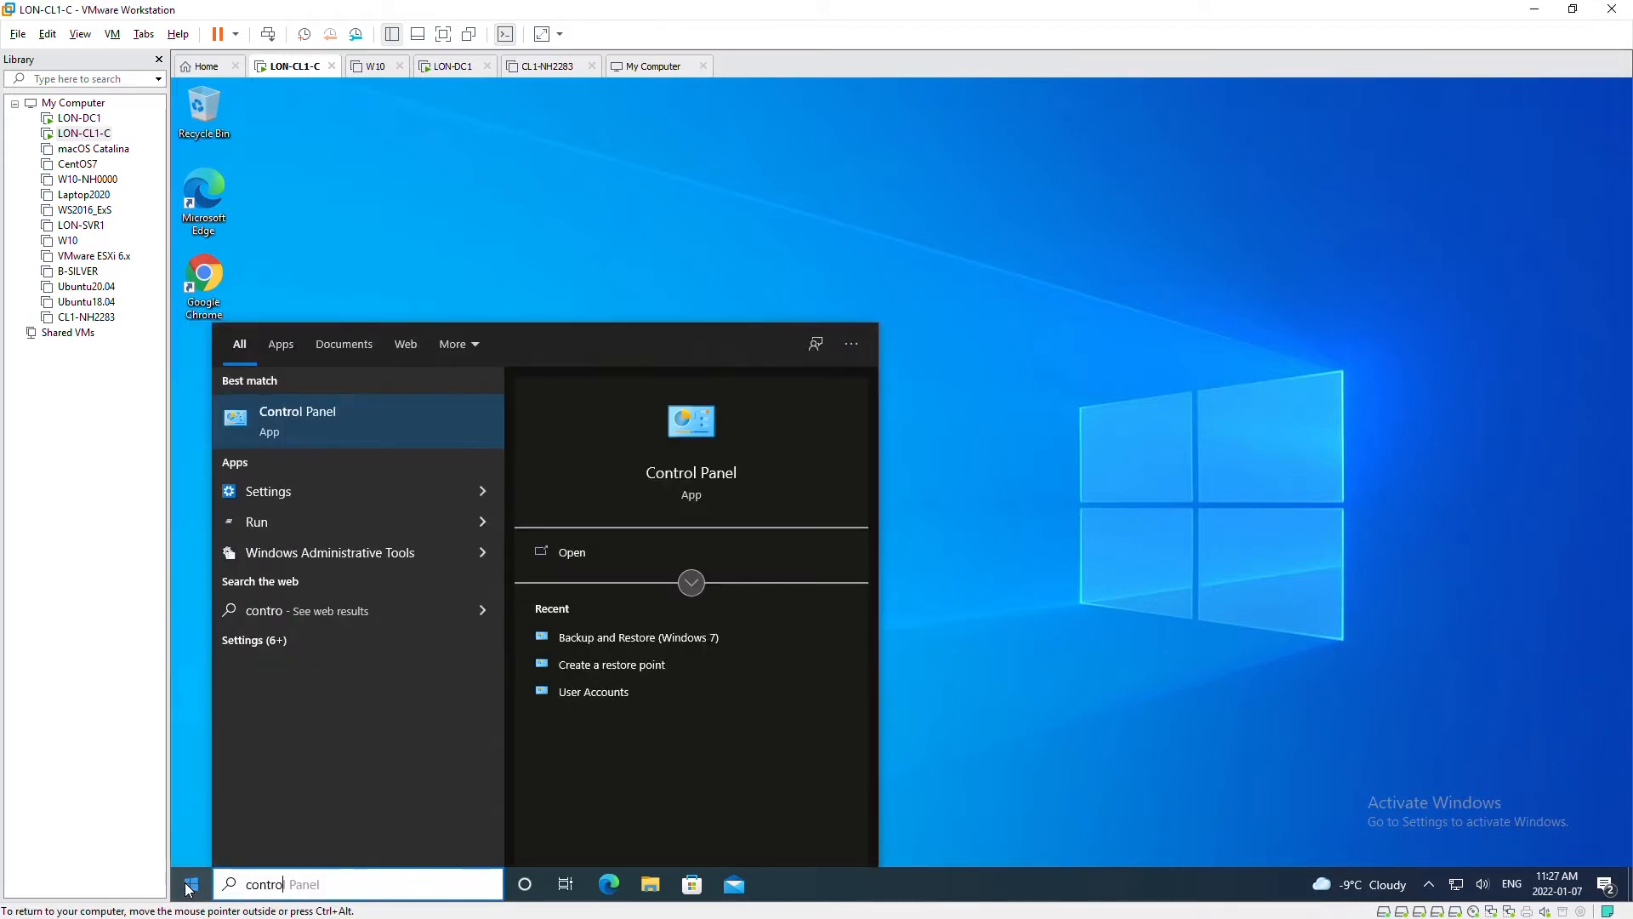
pyautogui.press('Return')
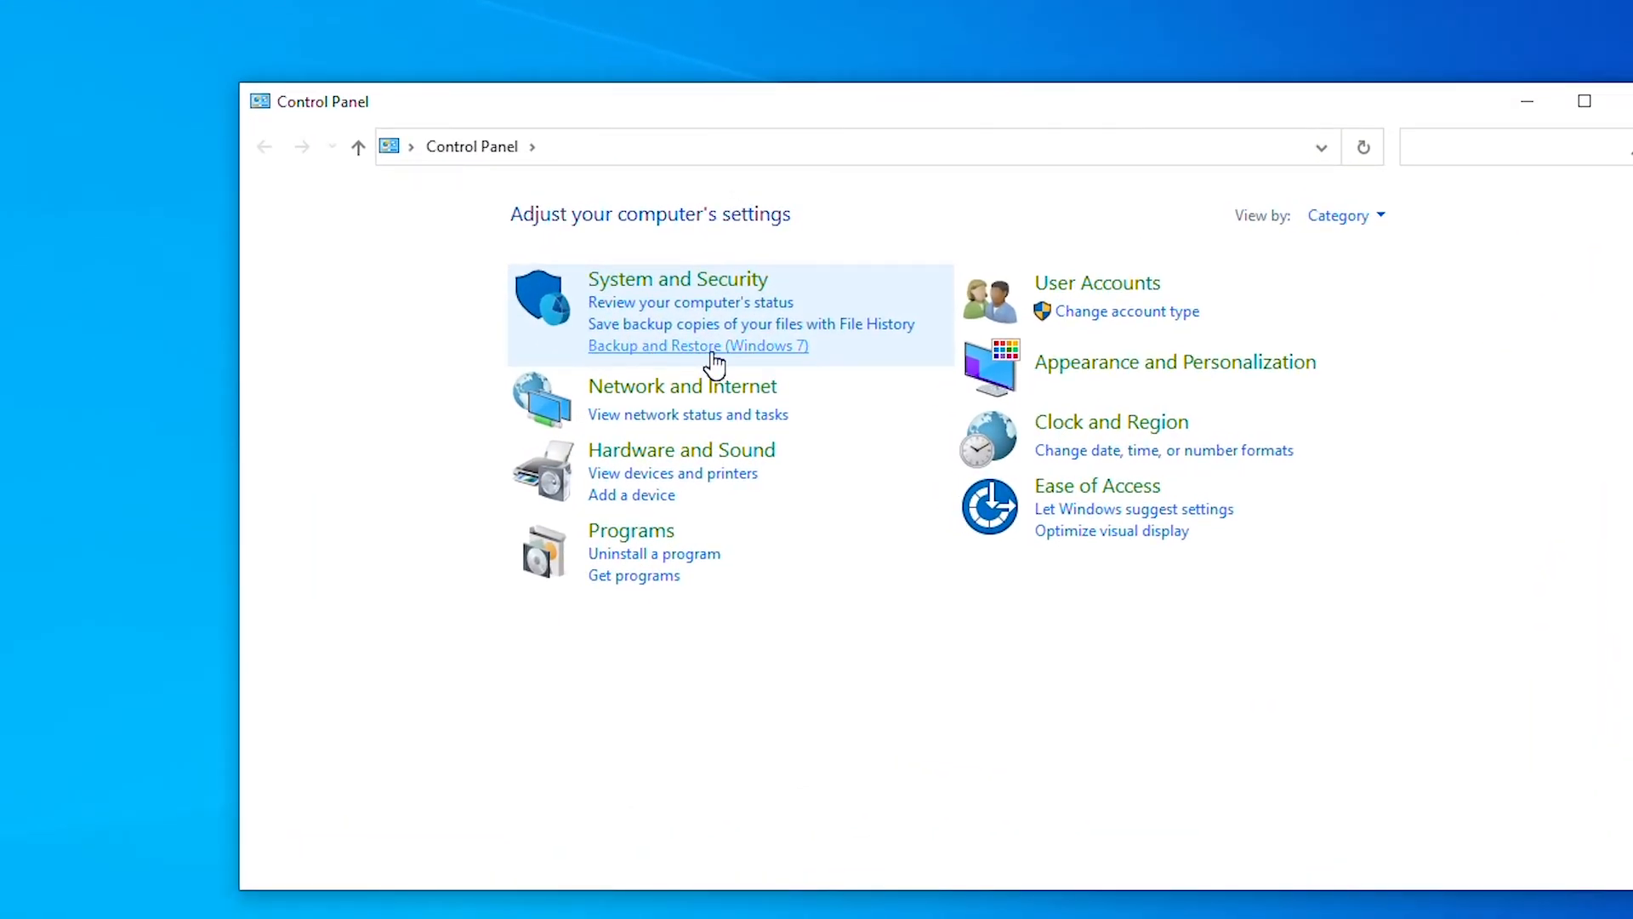
pyautogui.click(713, 358)
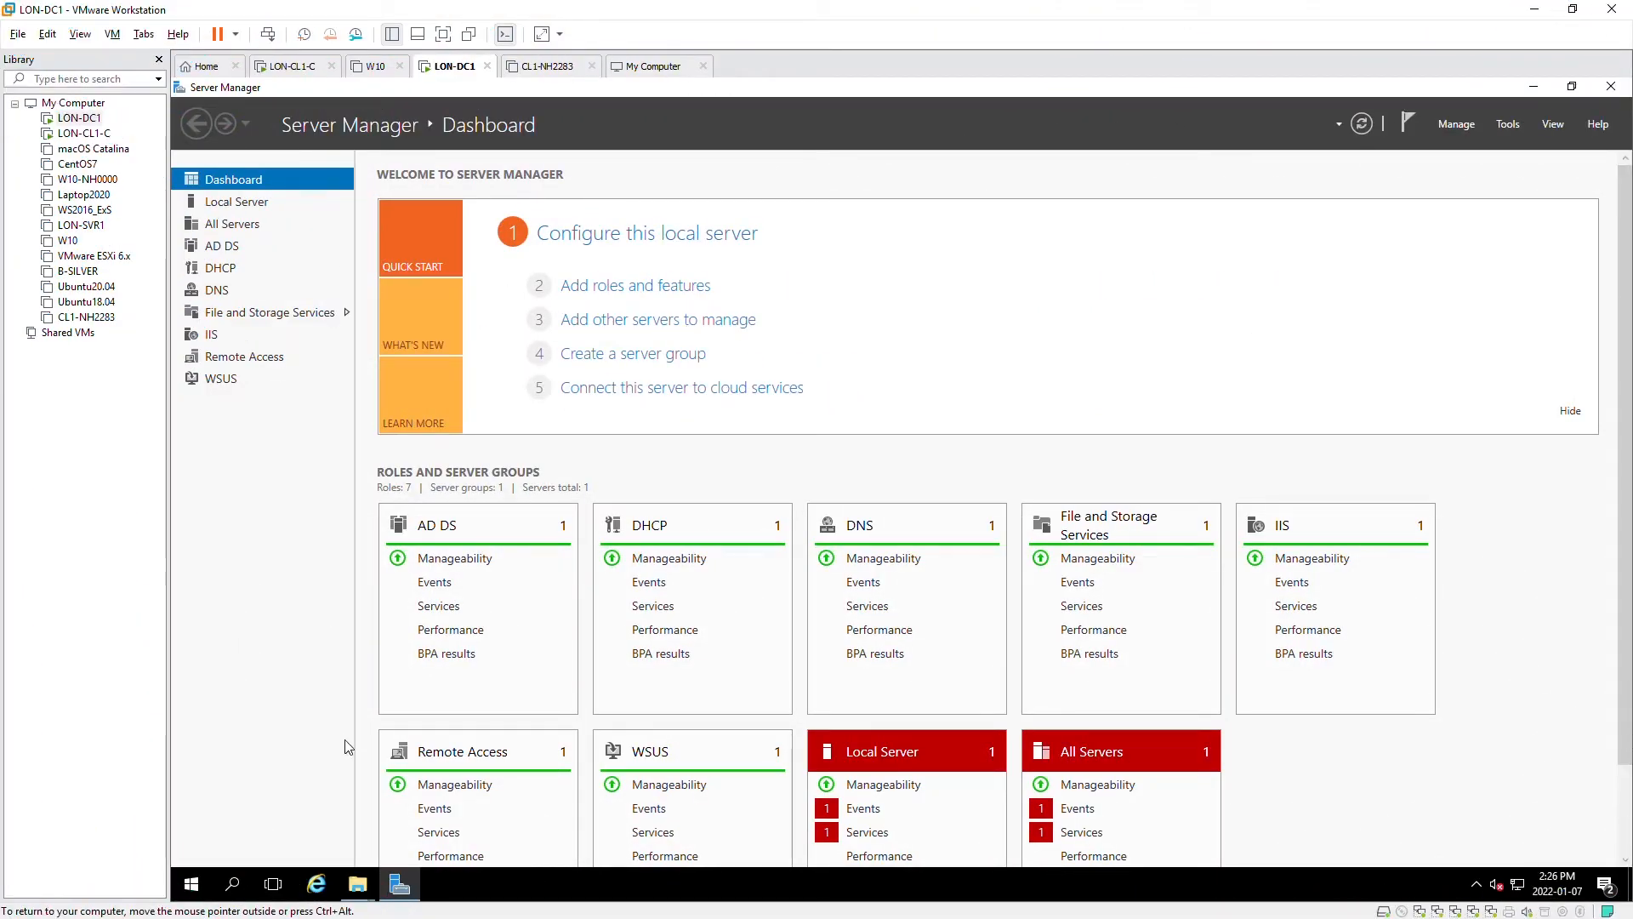
# - Show This PC in File Explorer to check Local Disk (C:): 258 MB free of 159 GB
pyautogui.moveTo(358, 887)
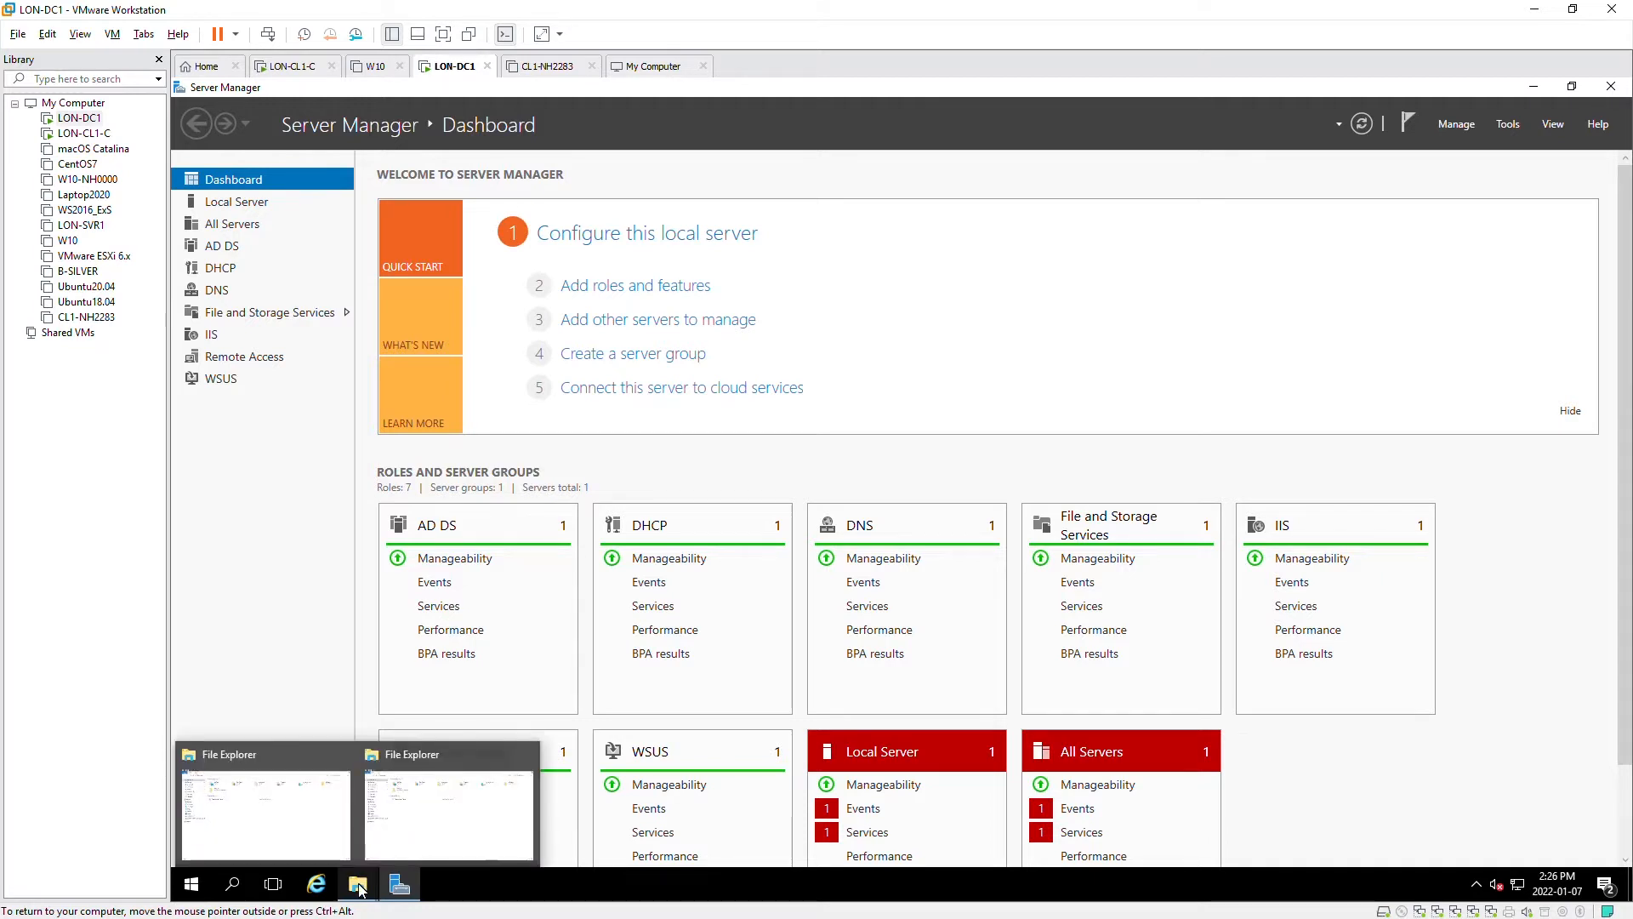
pyautogui.click(413, 838)
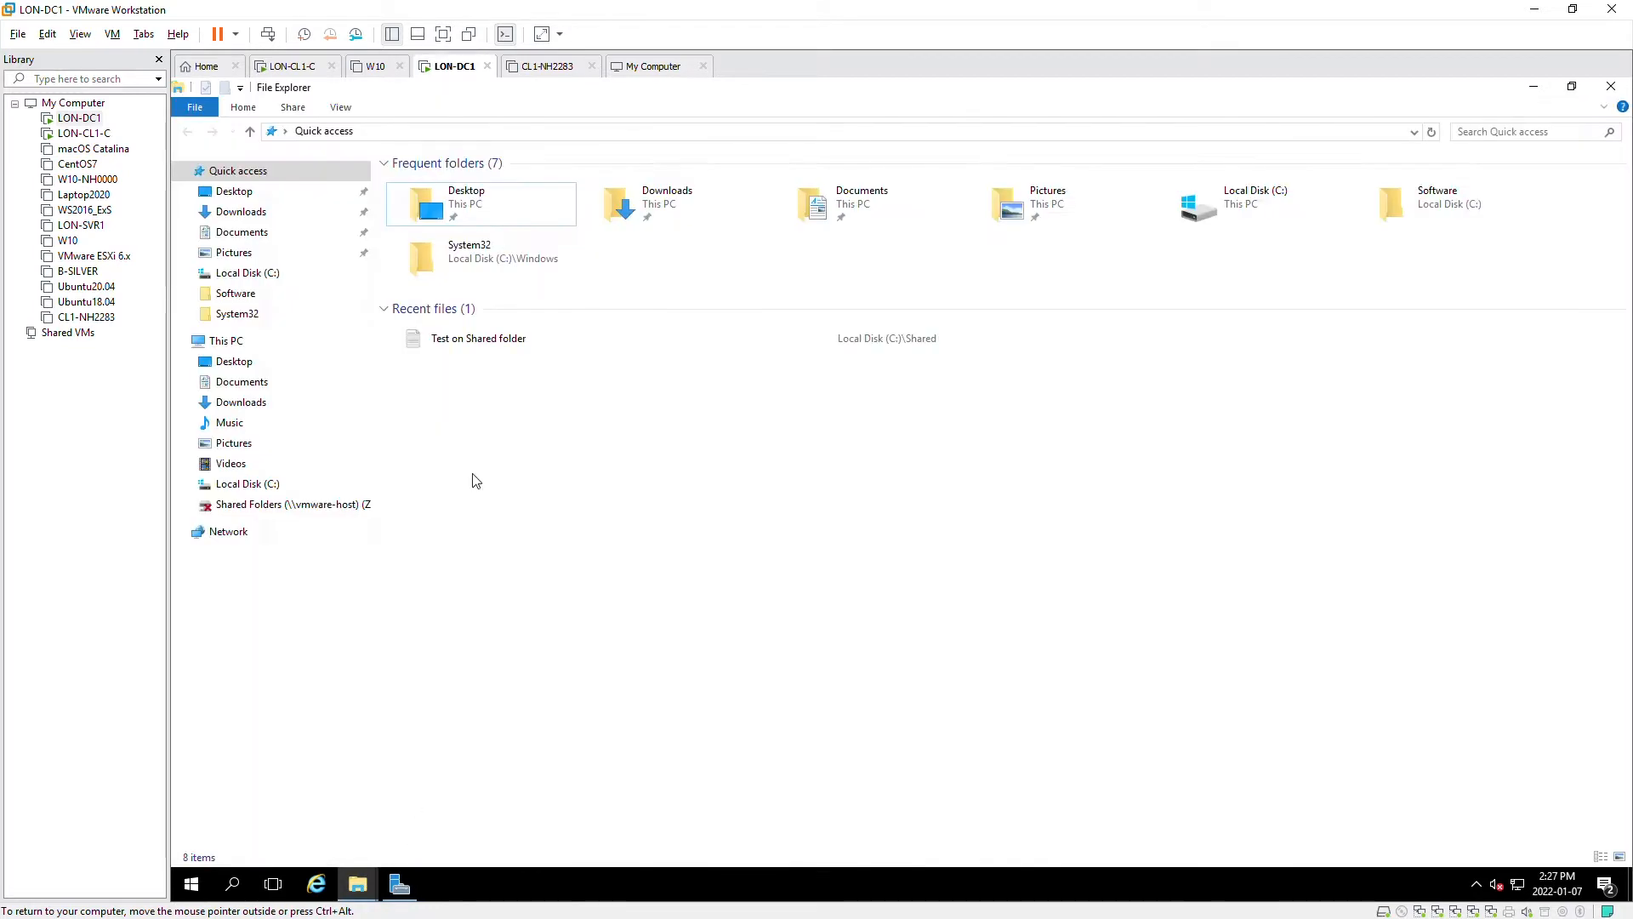
pyautogui.click(226, 342)
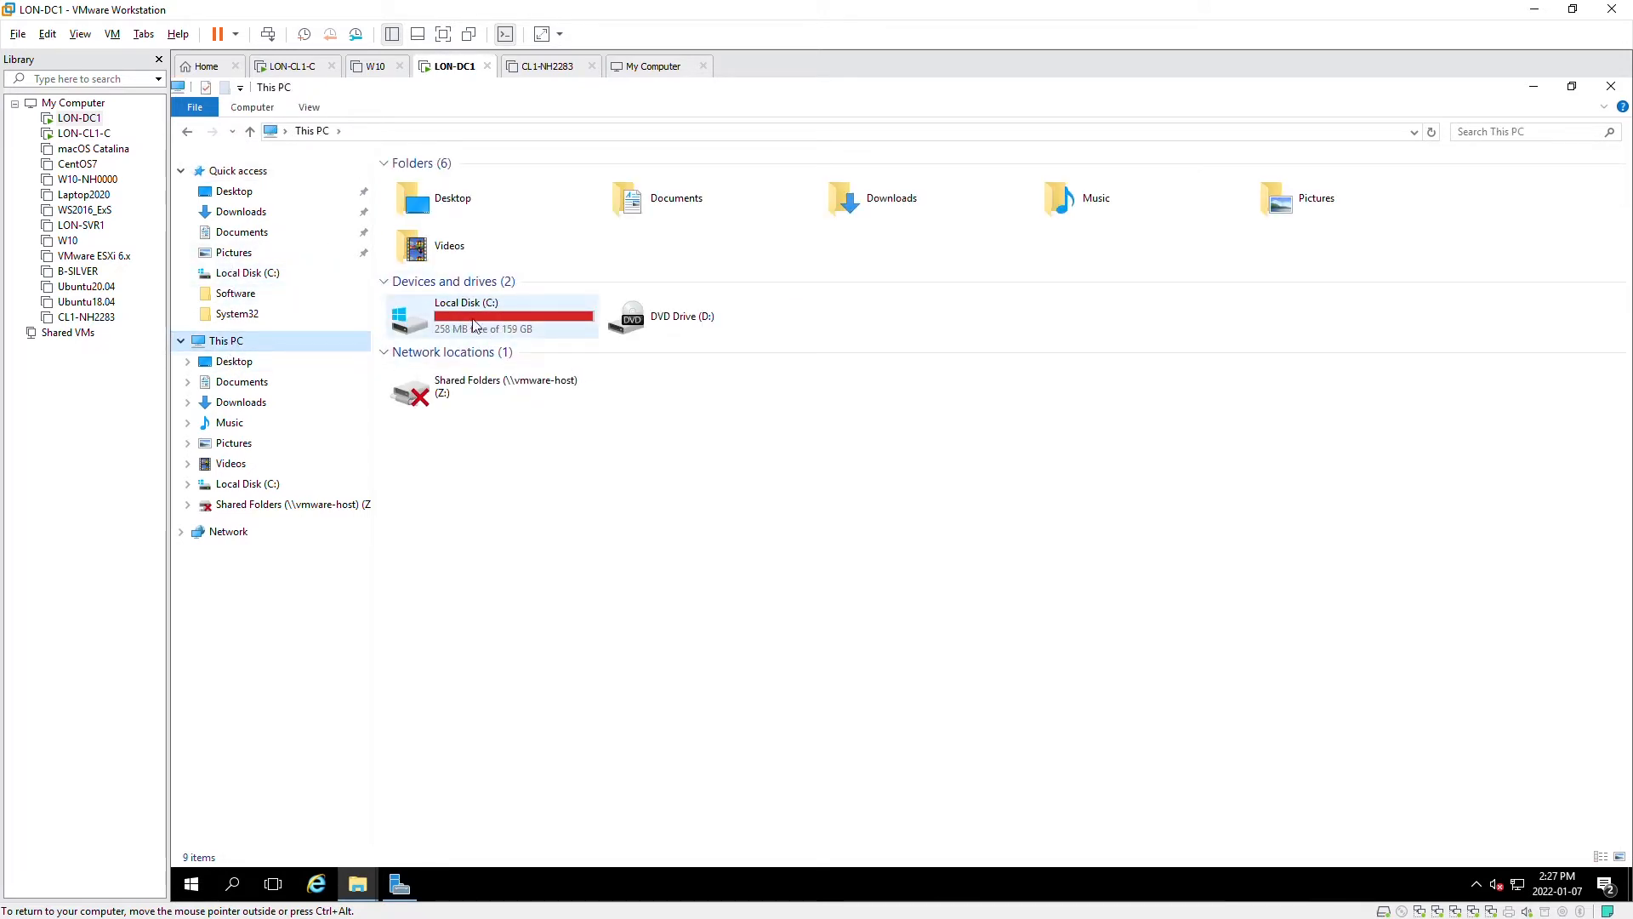
pyautogui.moveTo(510, 327)
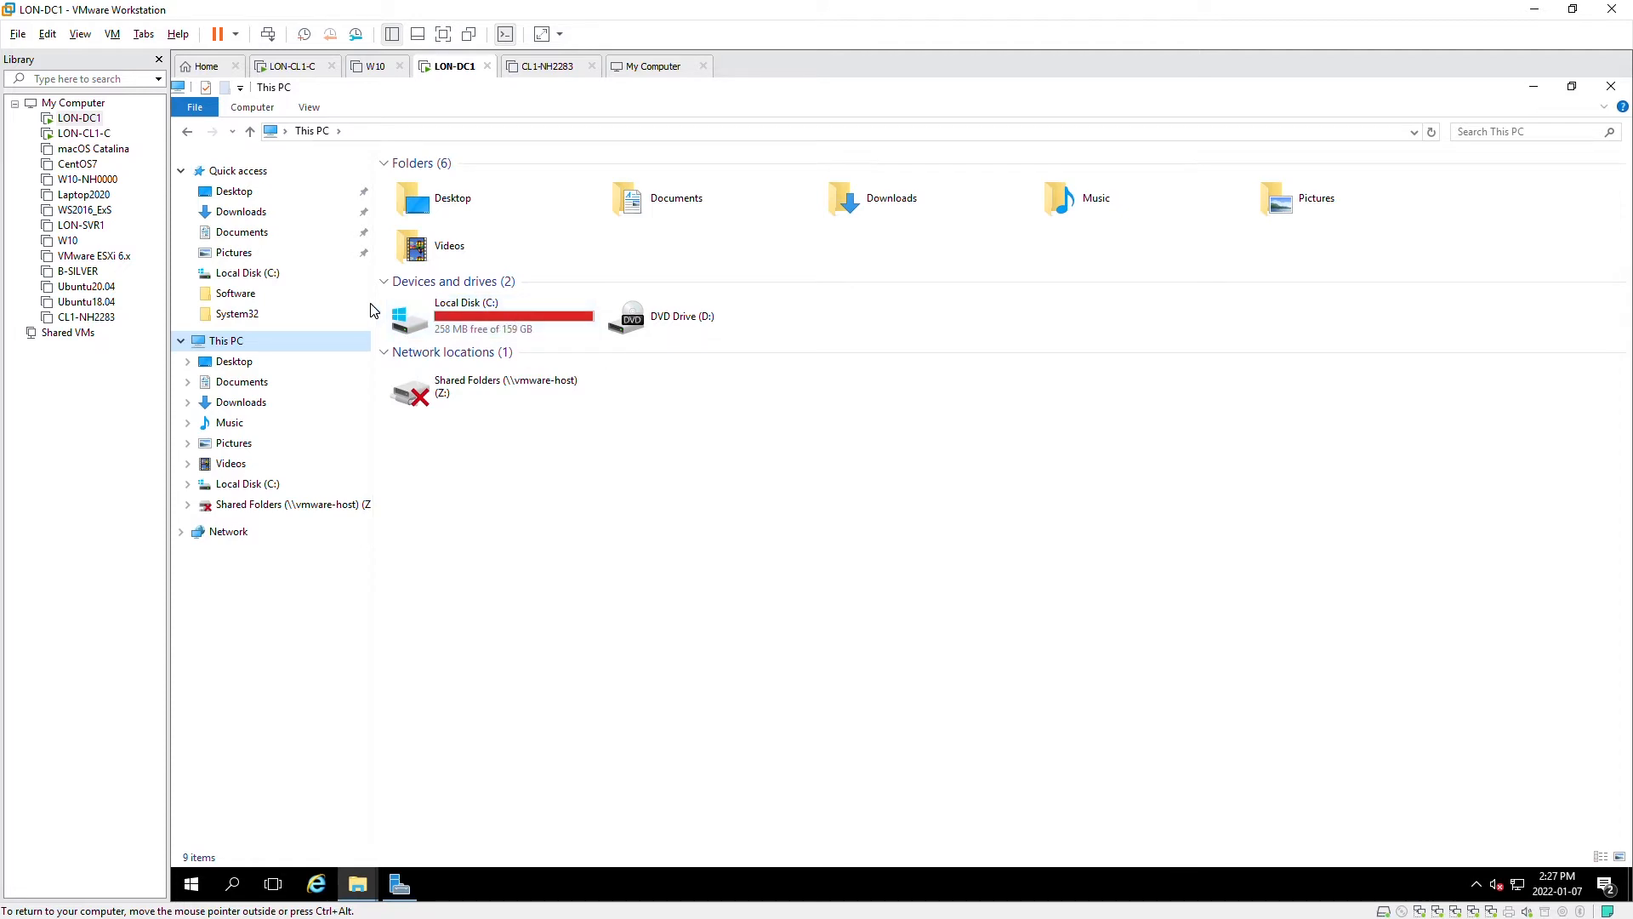
# - Shut down the LON-DC1 guest and bring up its Library options
pyautogui.click(235, 34)
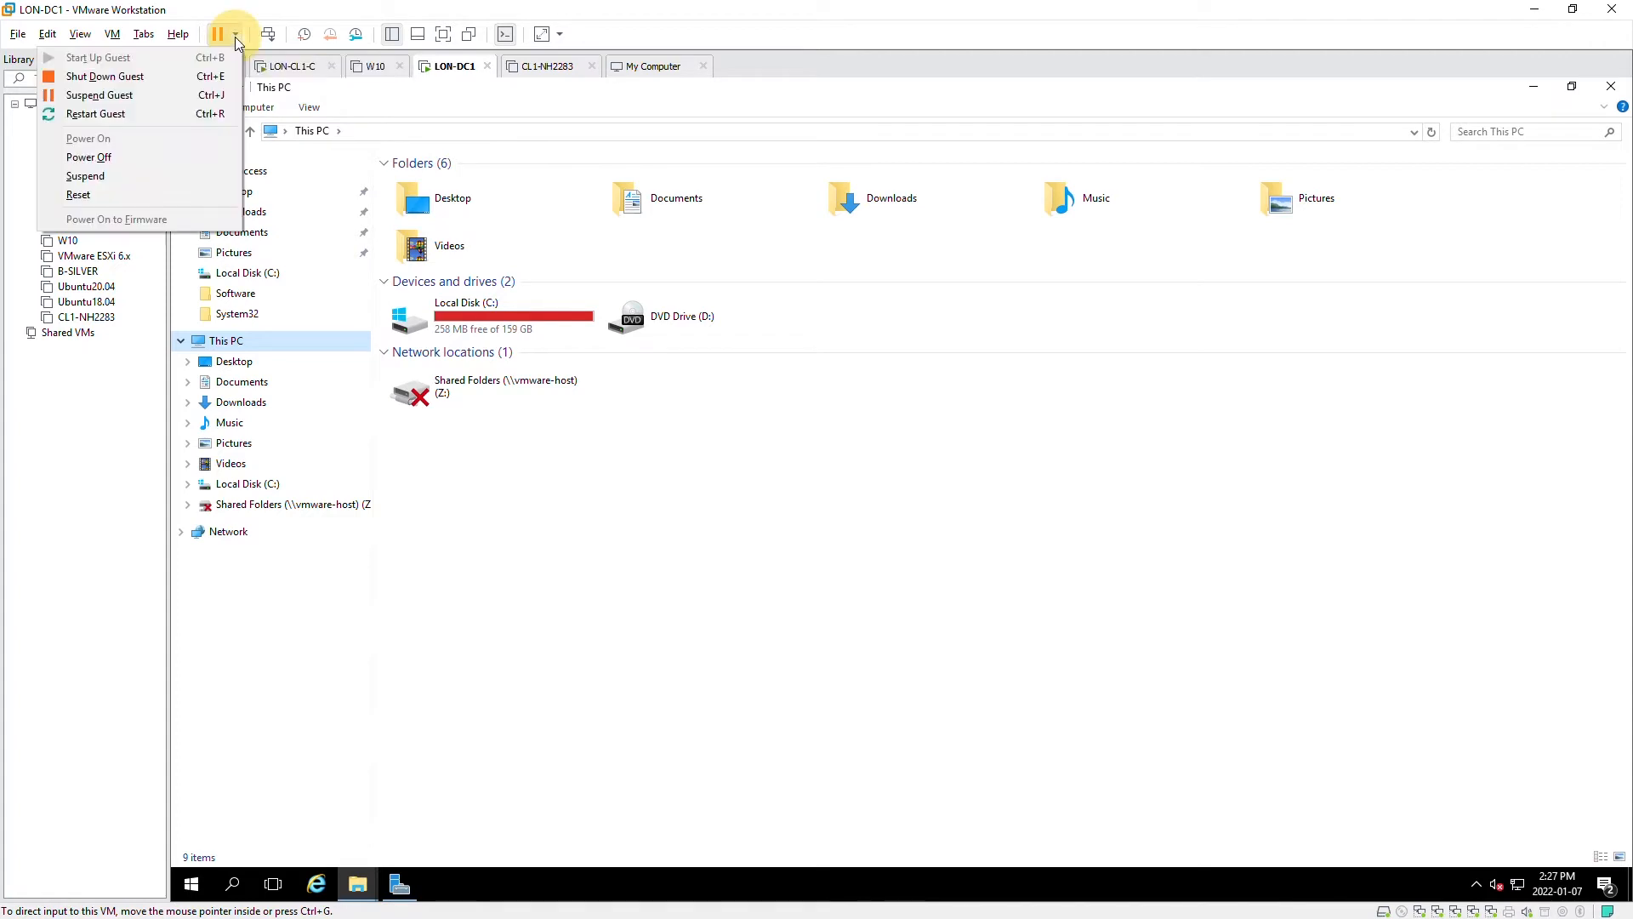
pyautogui.click(145, 79)
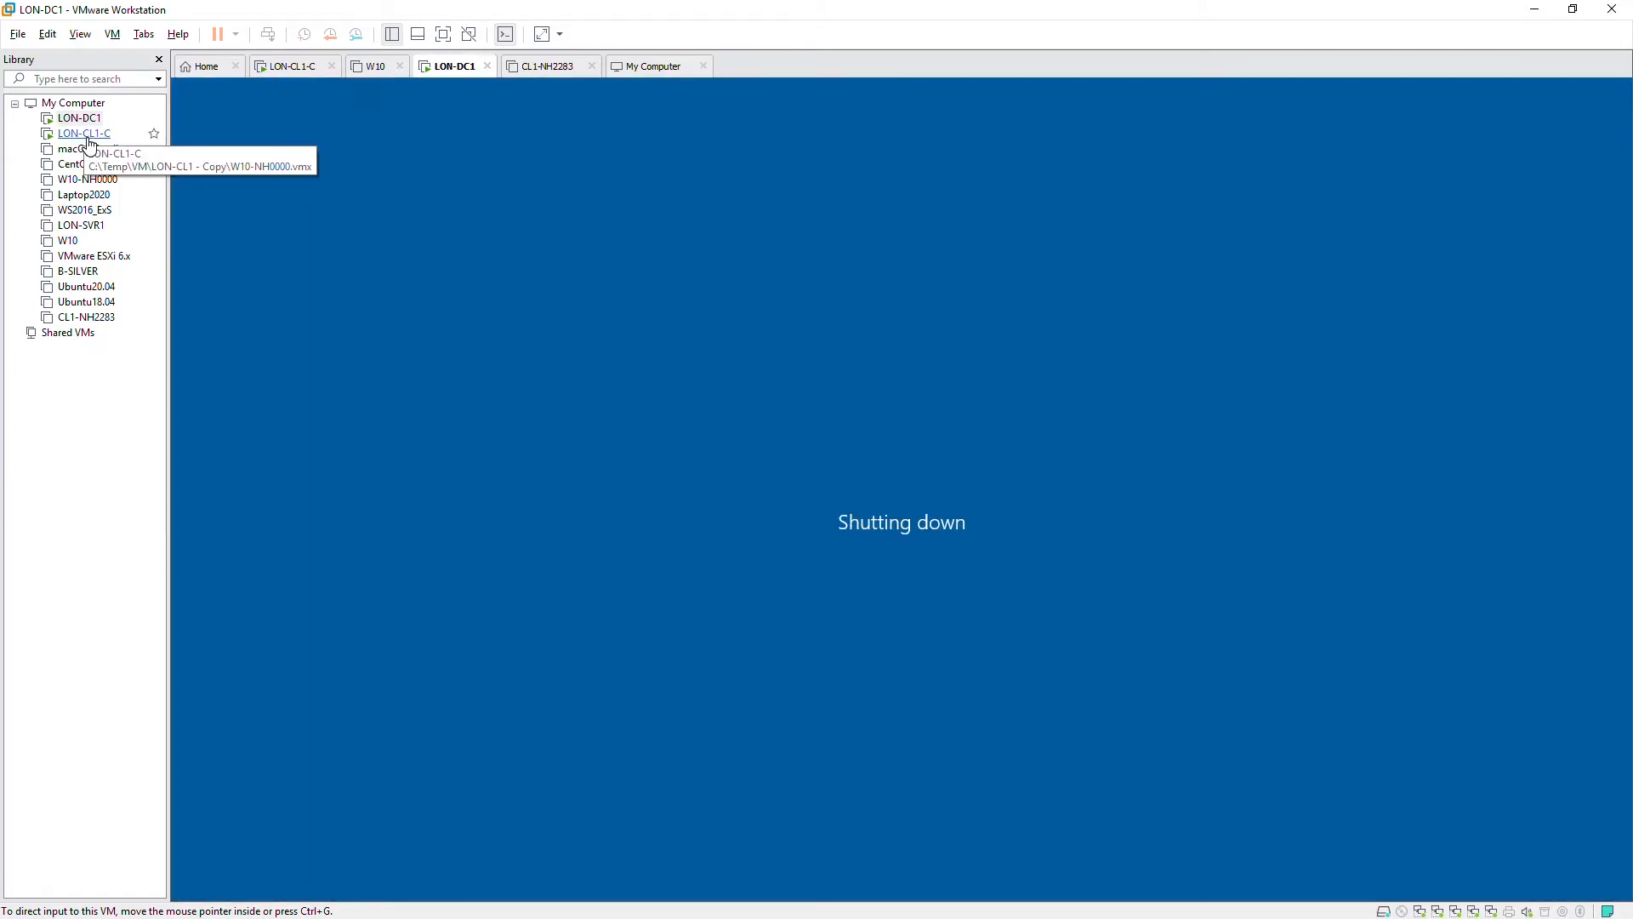
pyautogui.click(89, 136)
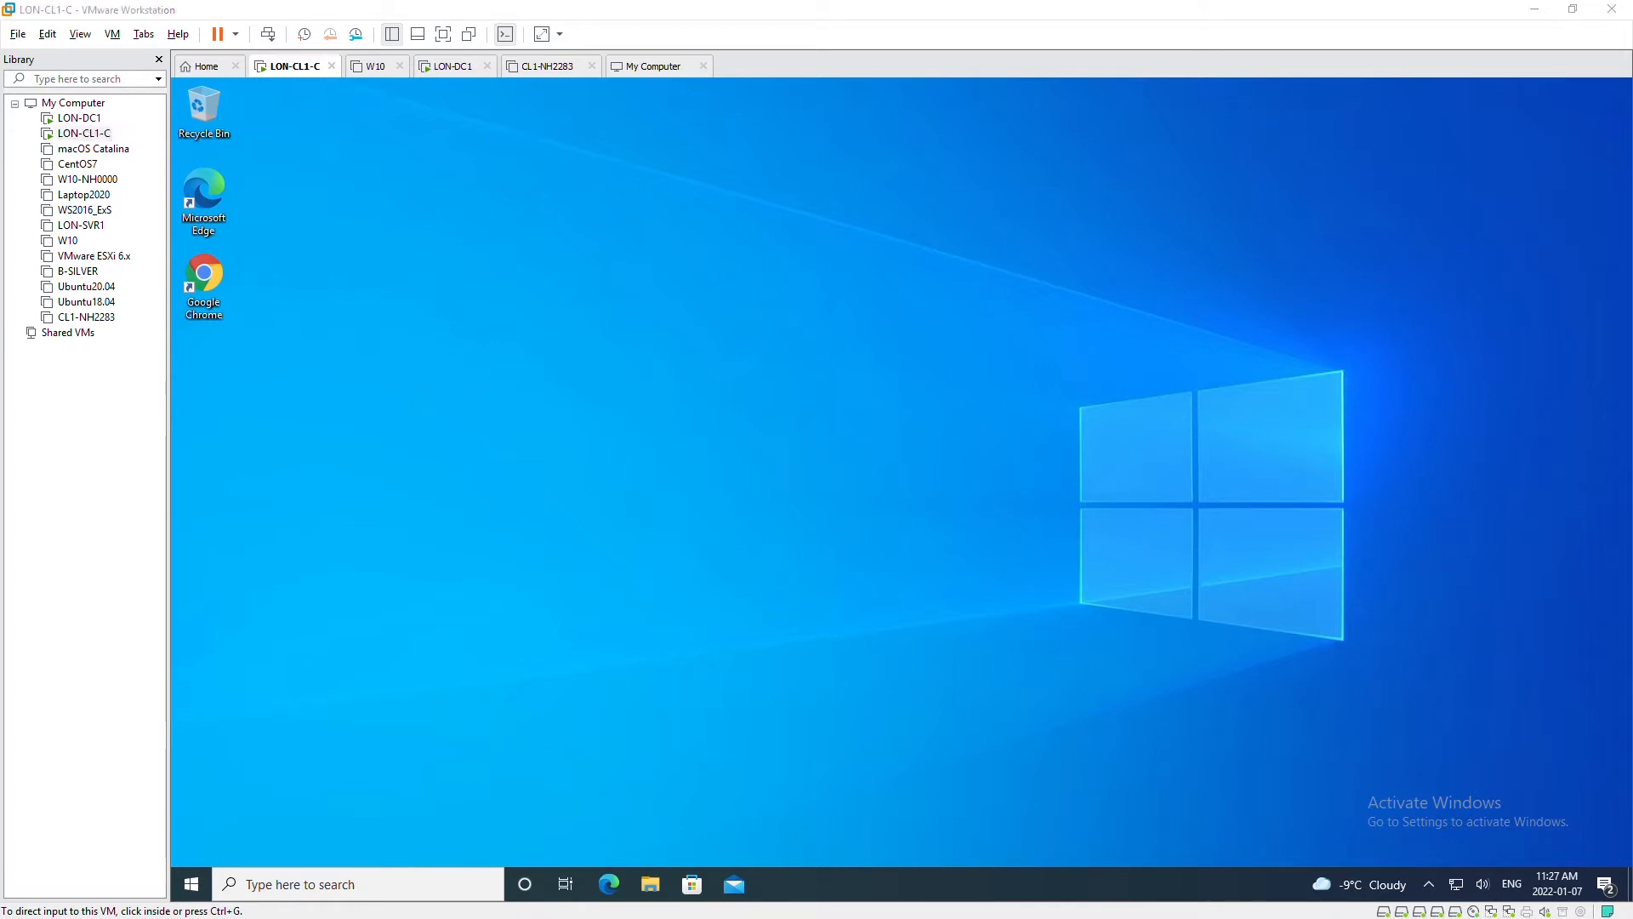
pyautogui.rightClick(77, 117)
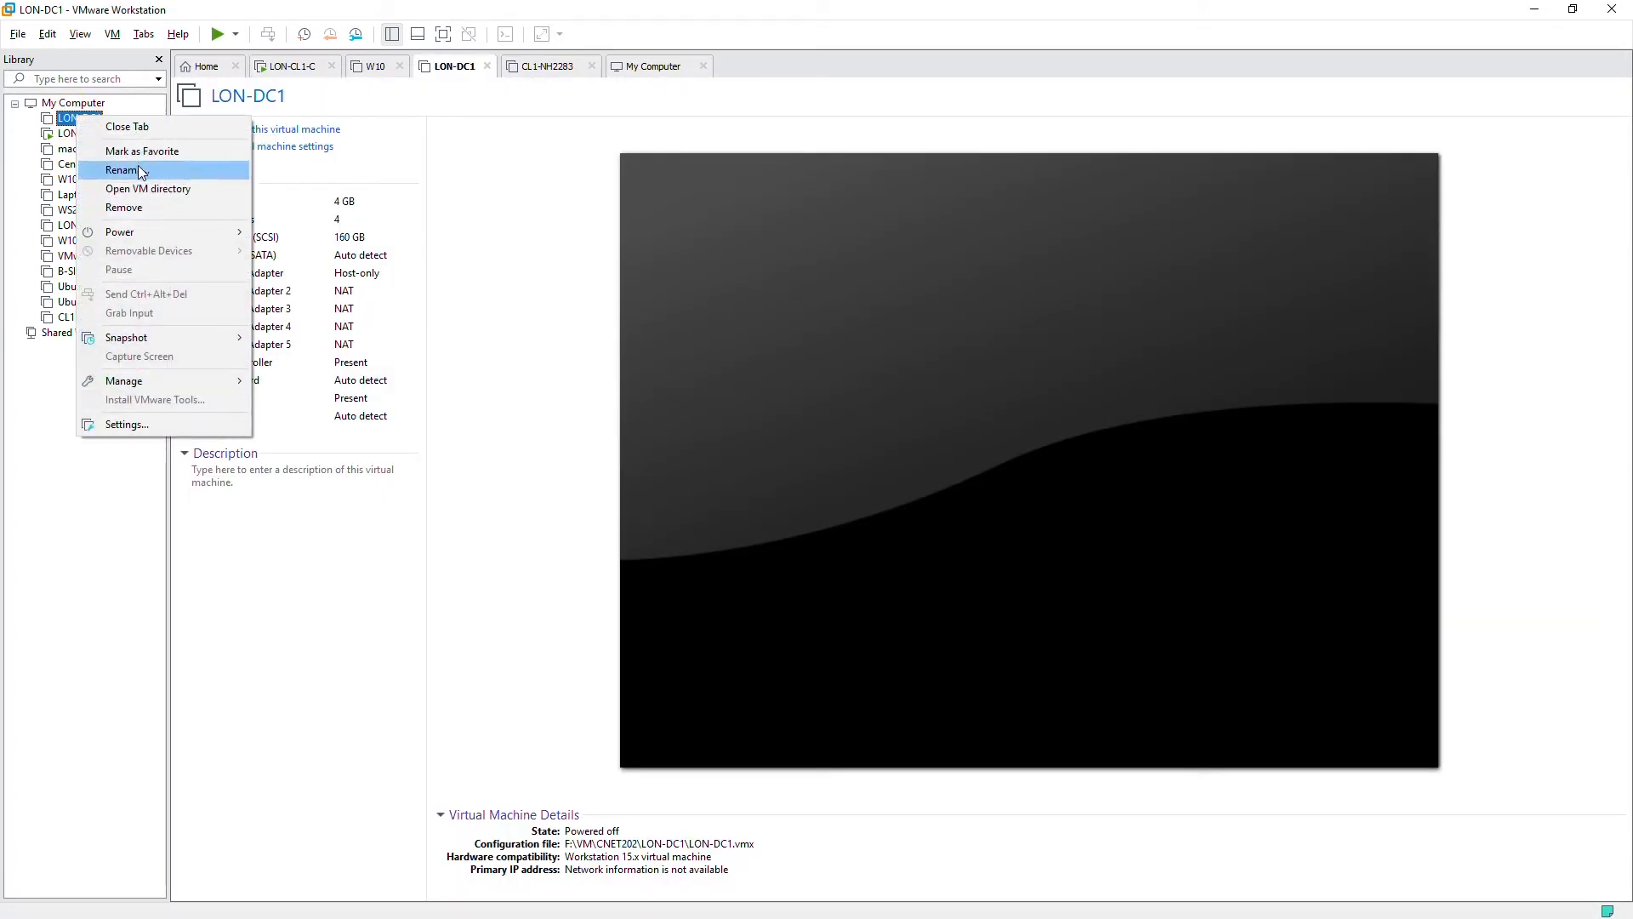
# - Add a new 80 GB SCSI virtual disk, stored as a single file, in LON-DC1's settings
pyautogui.click(128, 424)
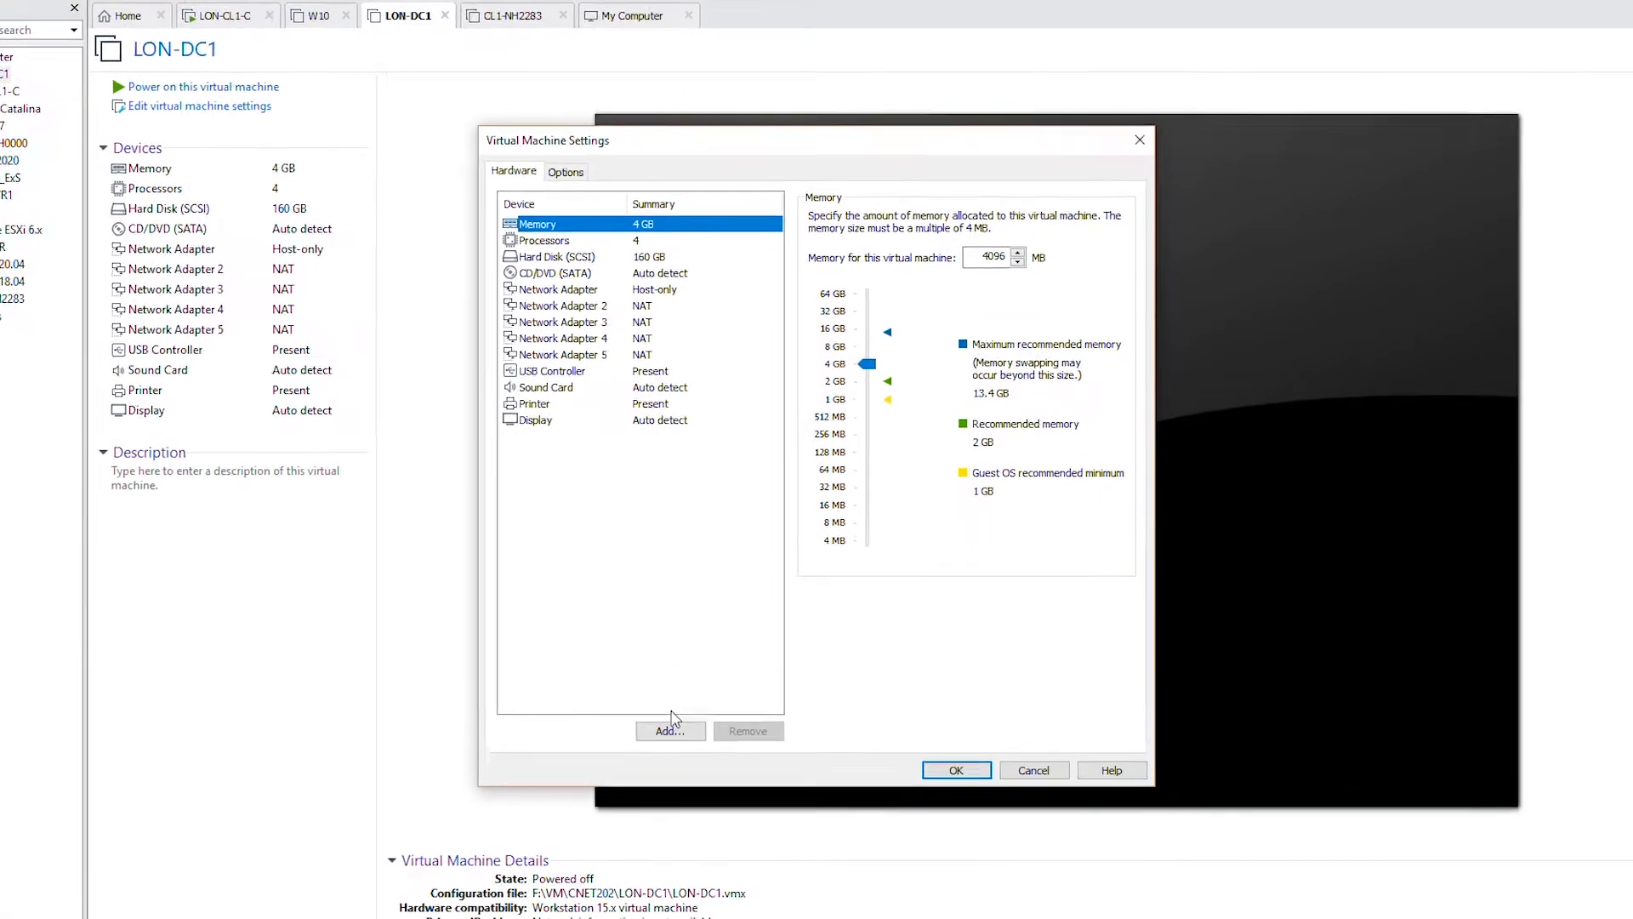
pyautogui.click(688, 700)
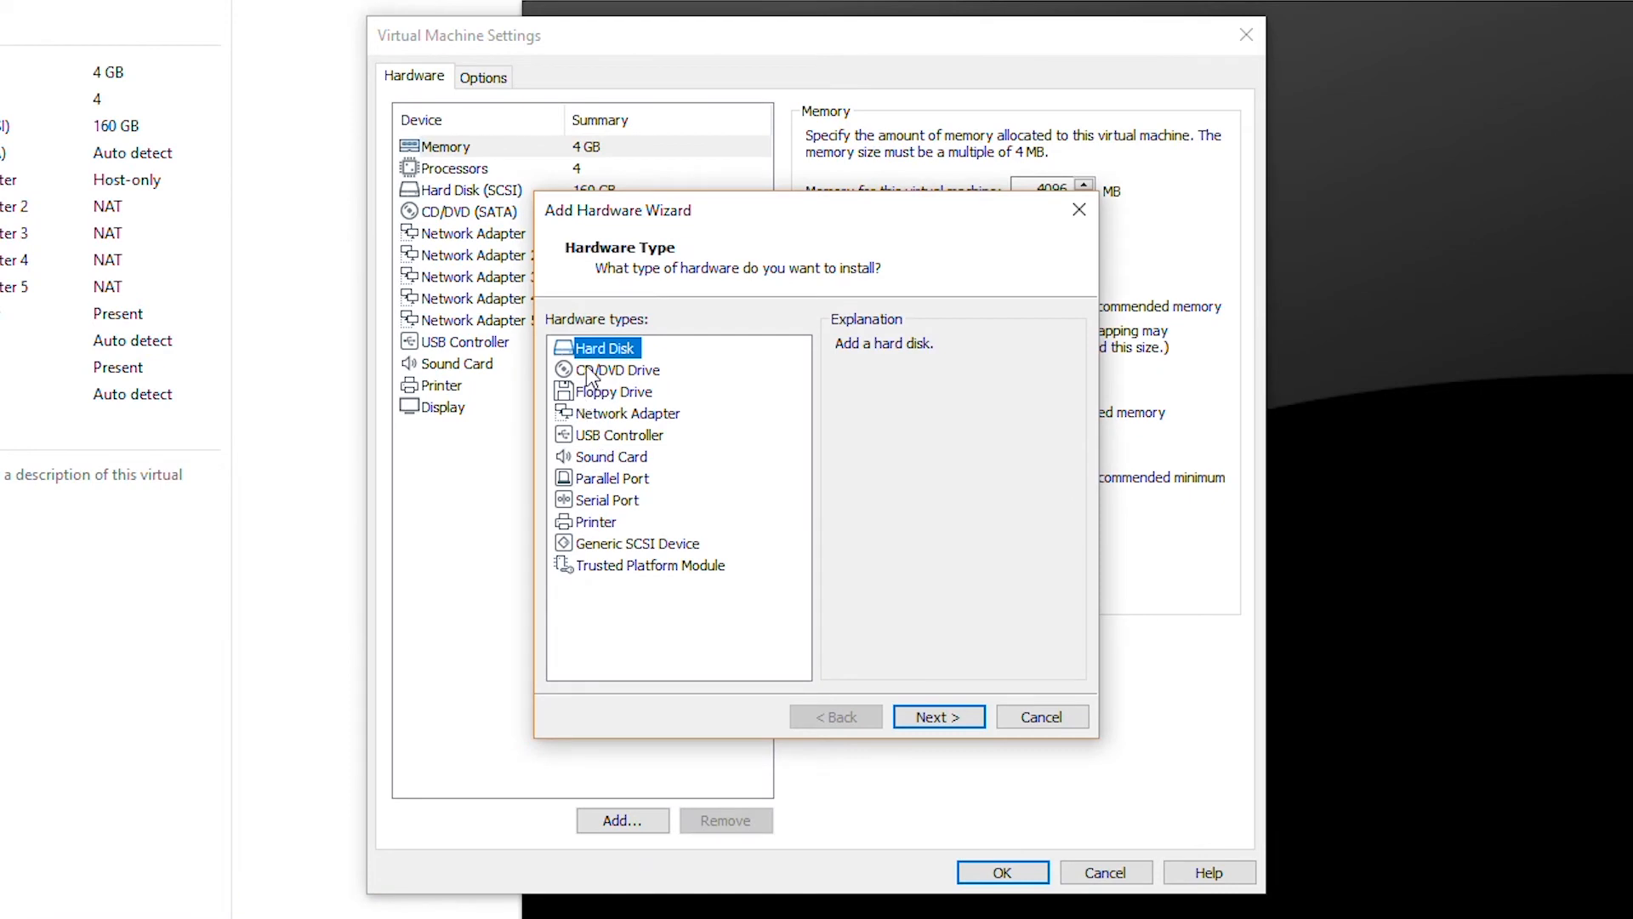
pyautogui.click(941, 719)
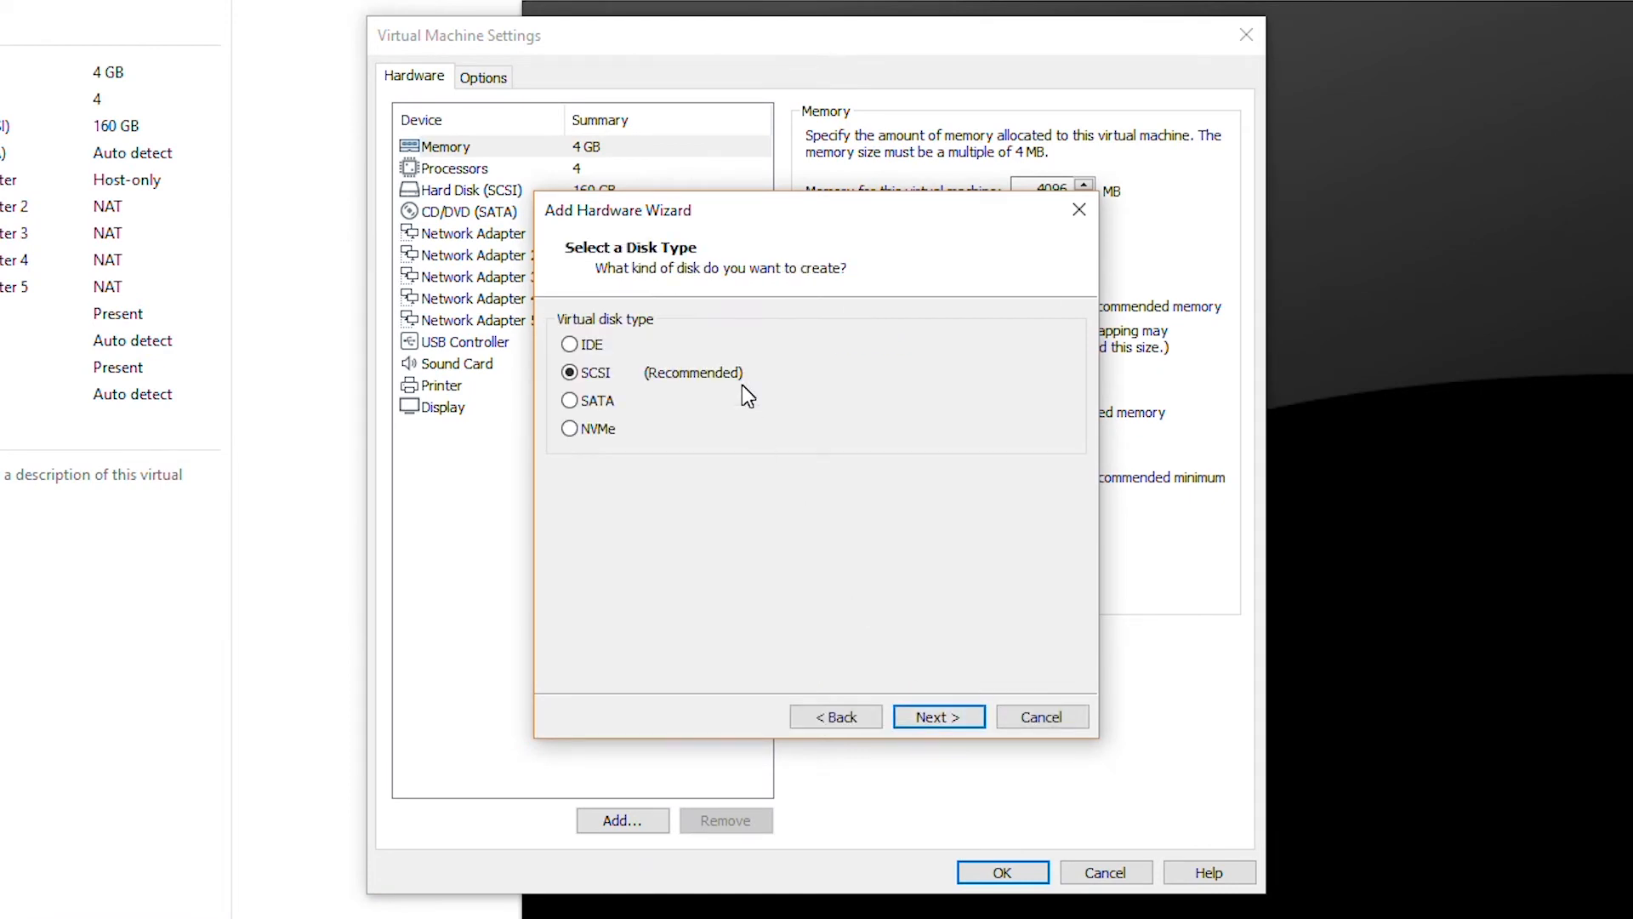
pyautogui.click(919, 721)
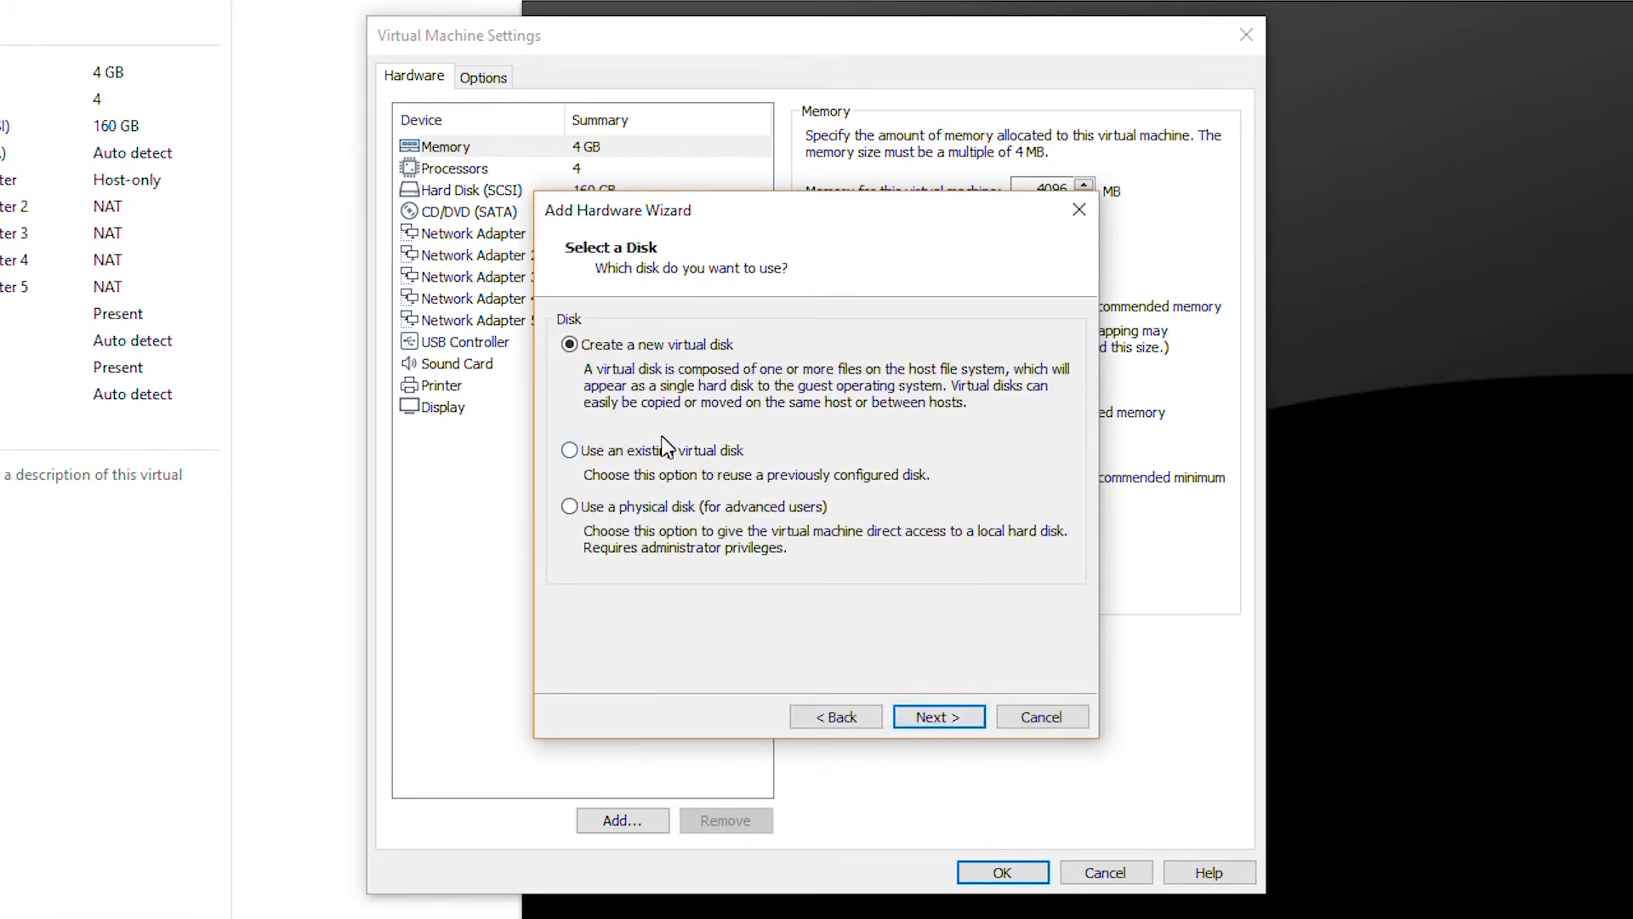
pyautogui.click(937, 713)
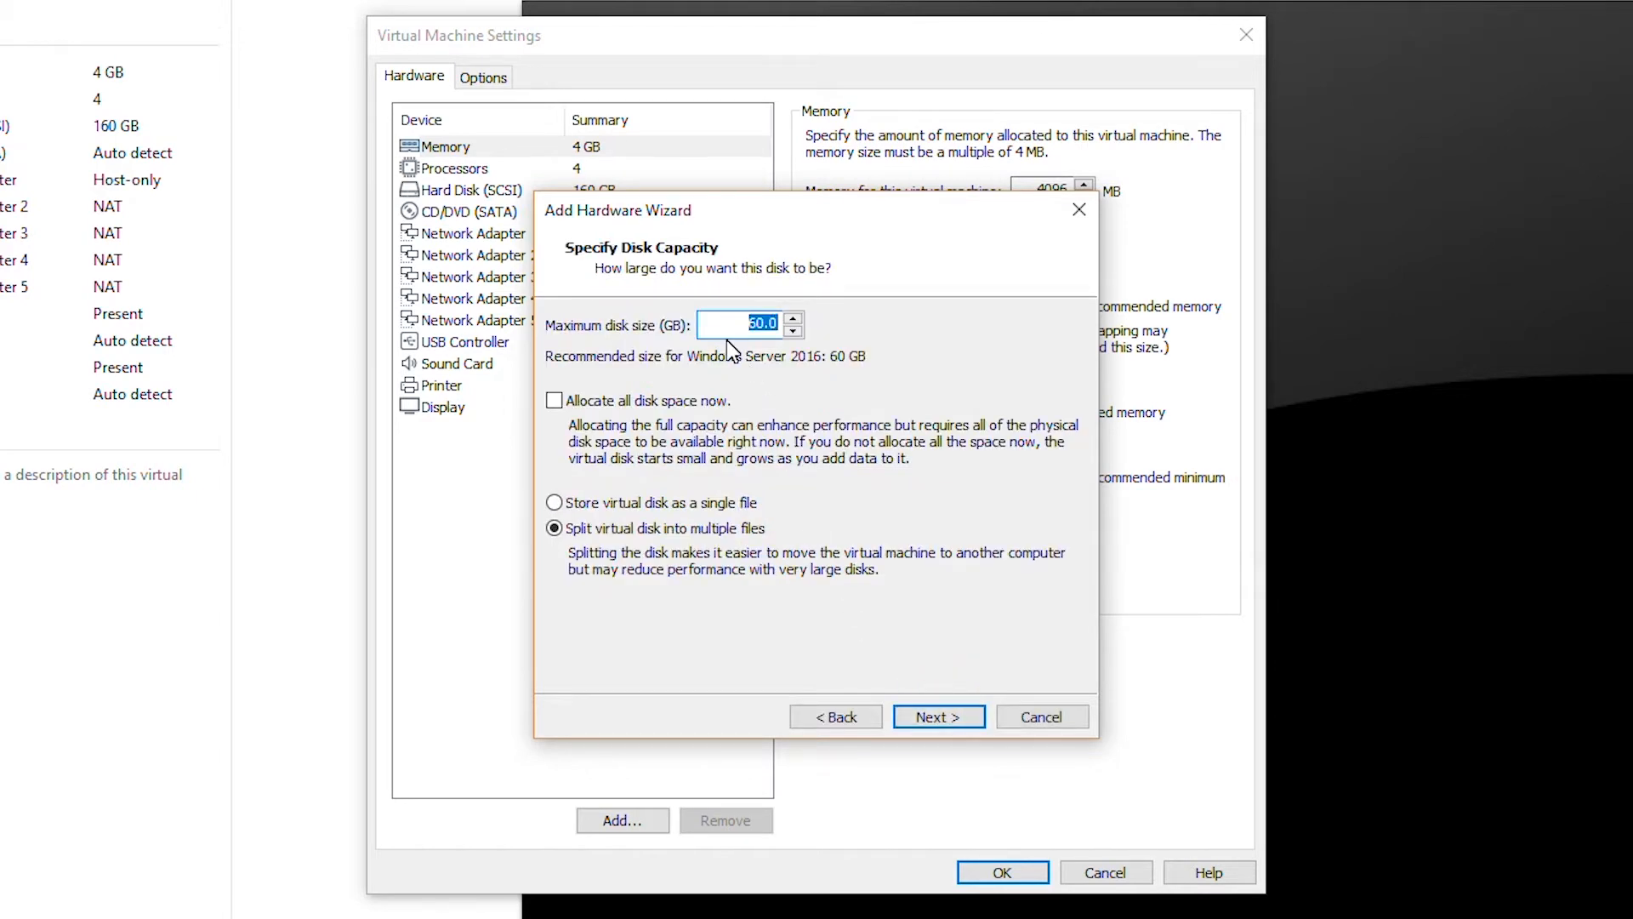
pyautogui.write('80')
pyautogui.click(736, 502)
pyautogui.click(934, 713)
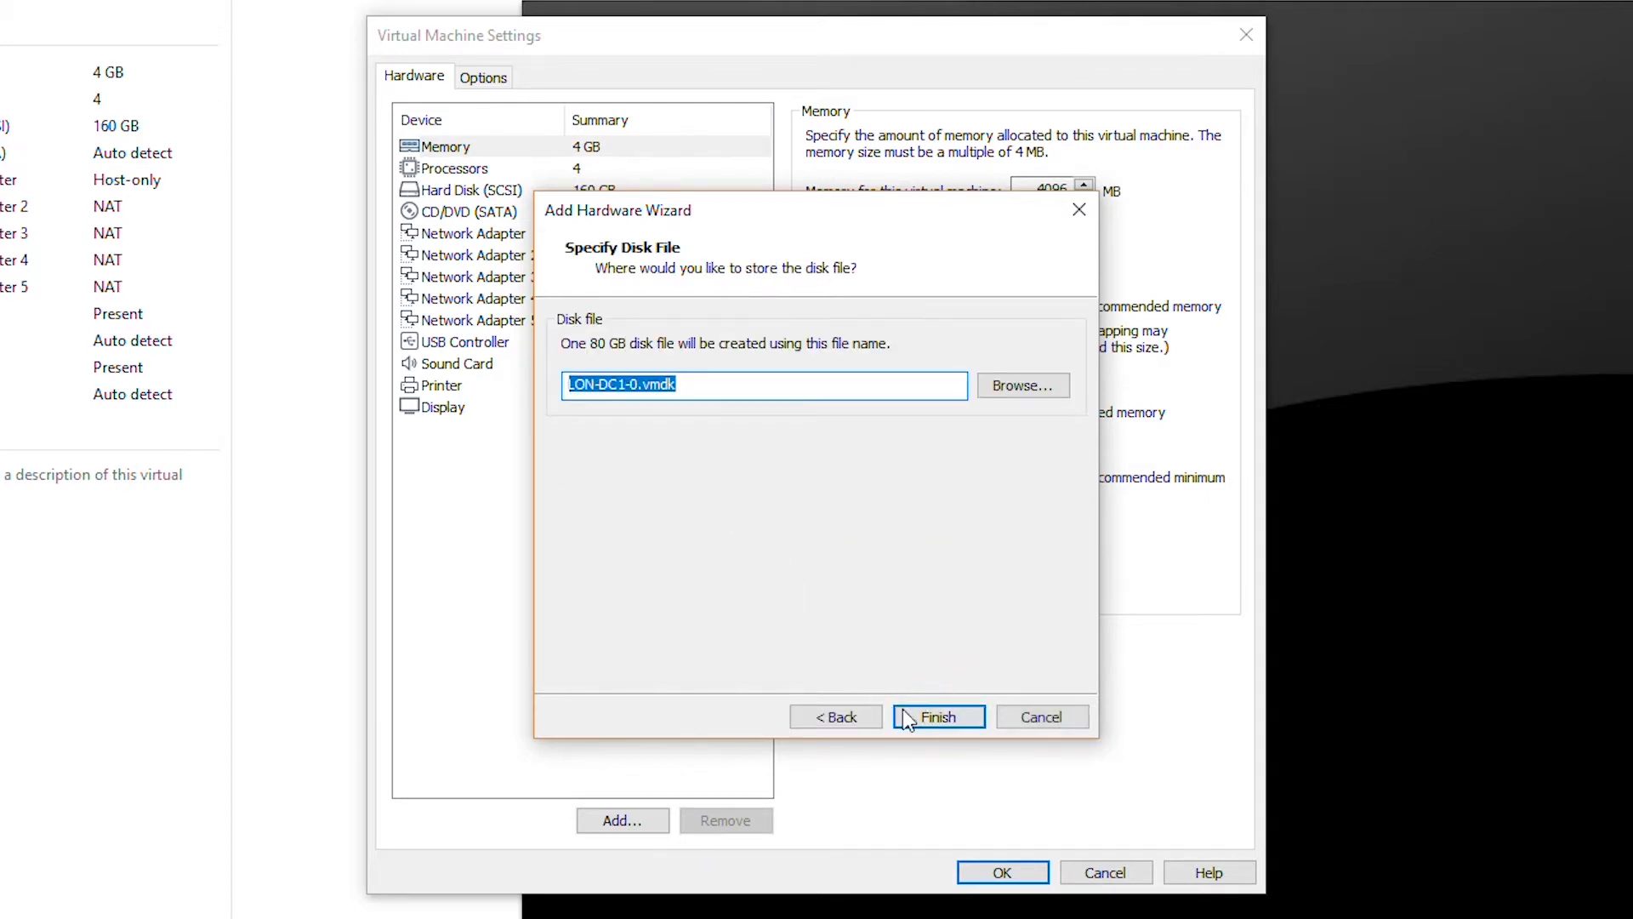
pyautogui.click(956, 725)
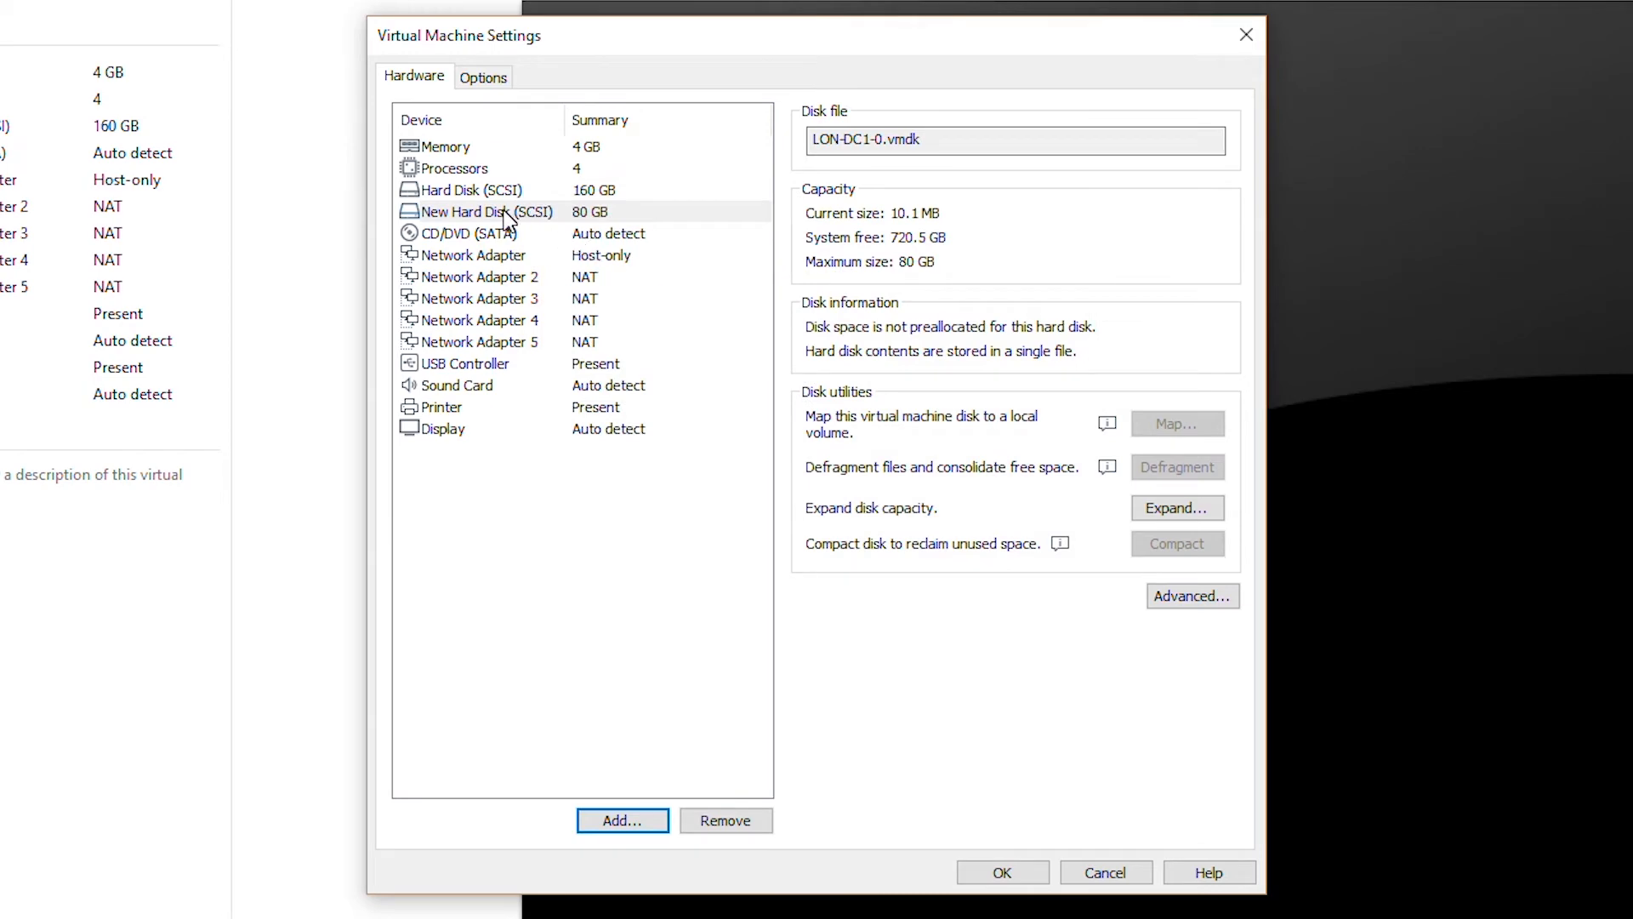
pyautogui.click(993, 873)
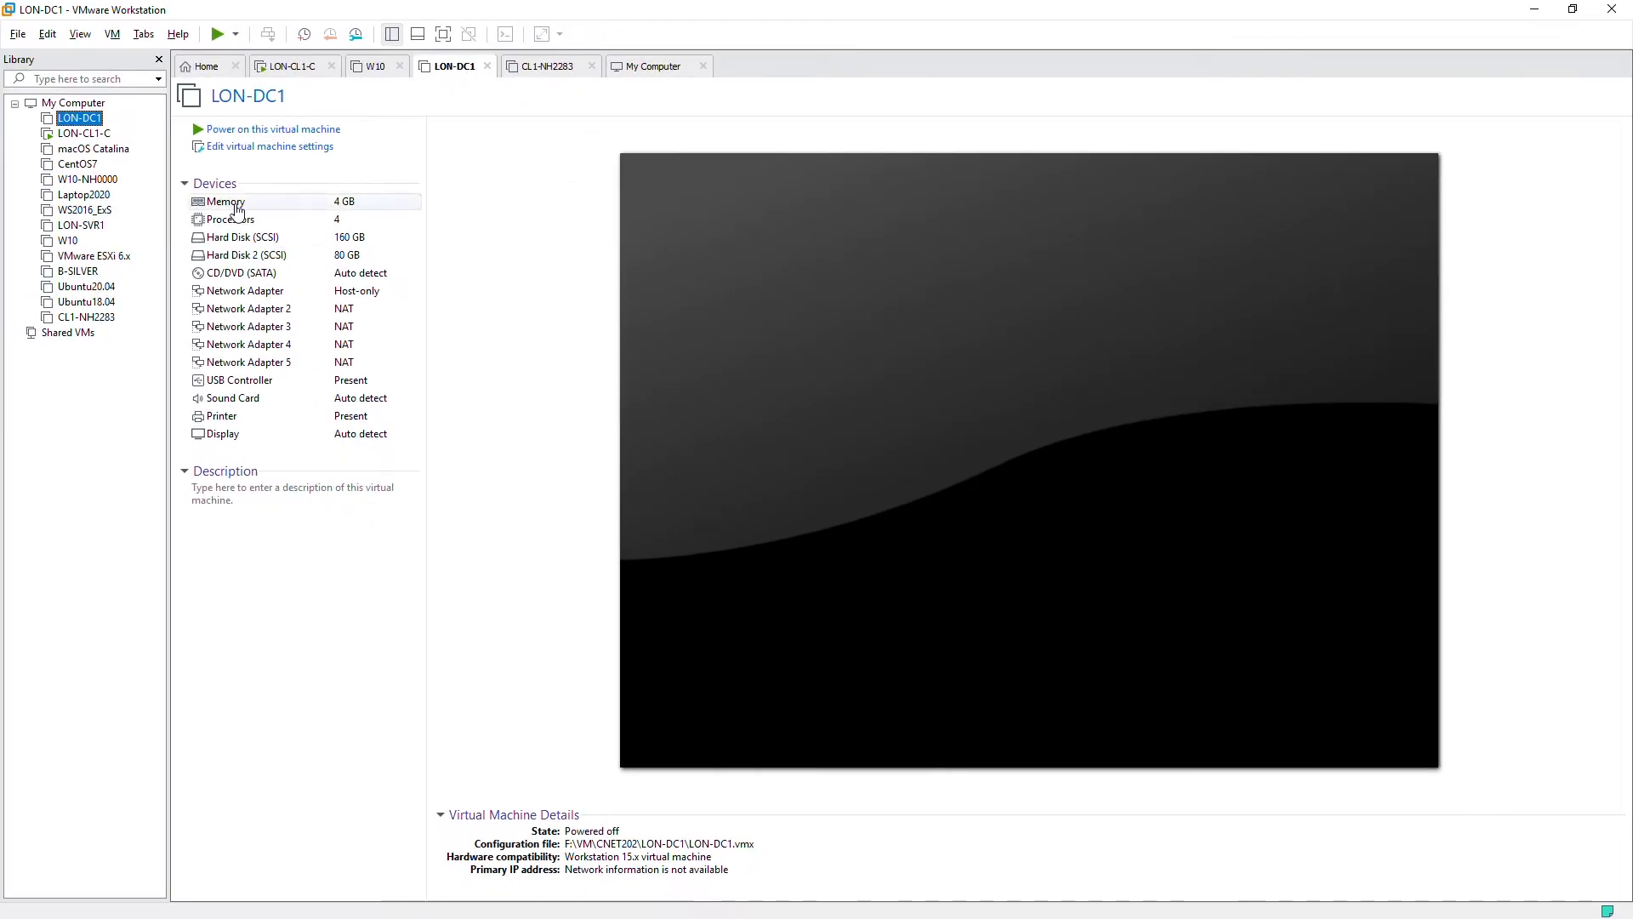
# - Power on LON-DC1, send Ctrl+Alt+Del and sign in with the administrator password
pyautogui.click(217, 36)
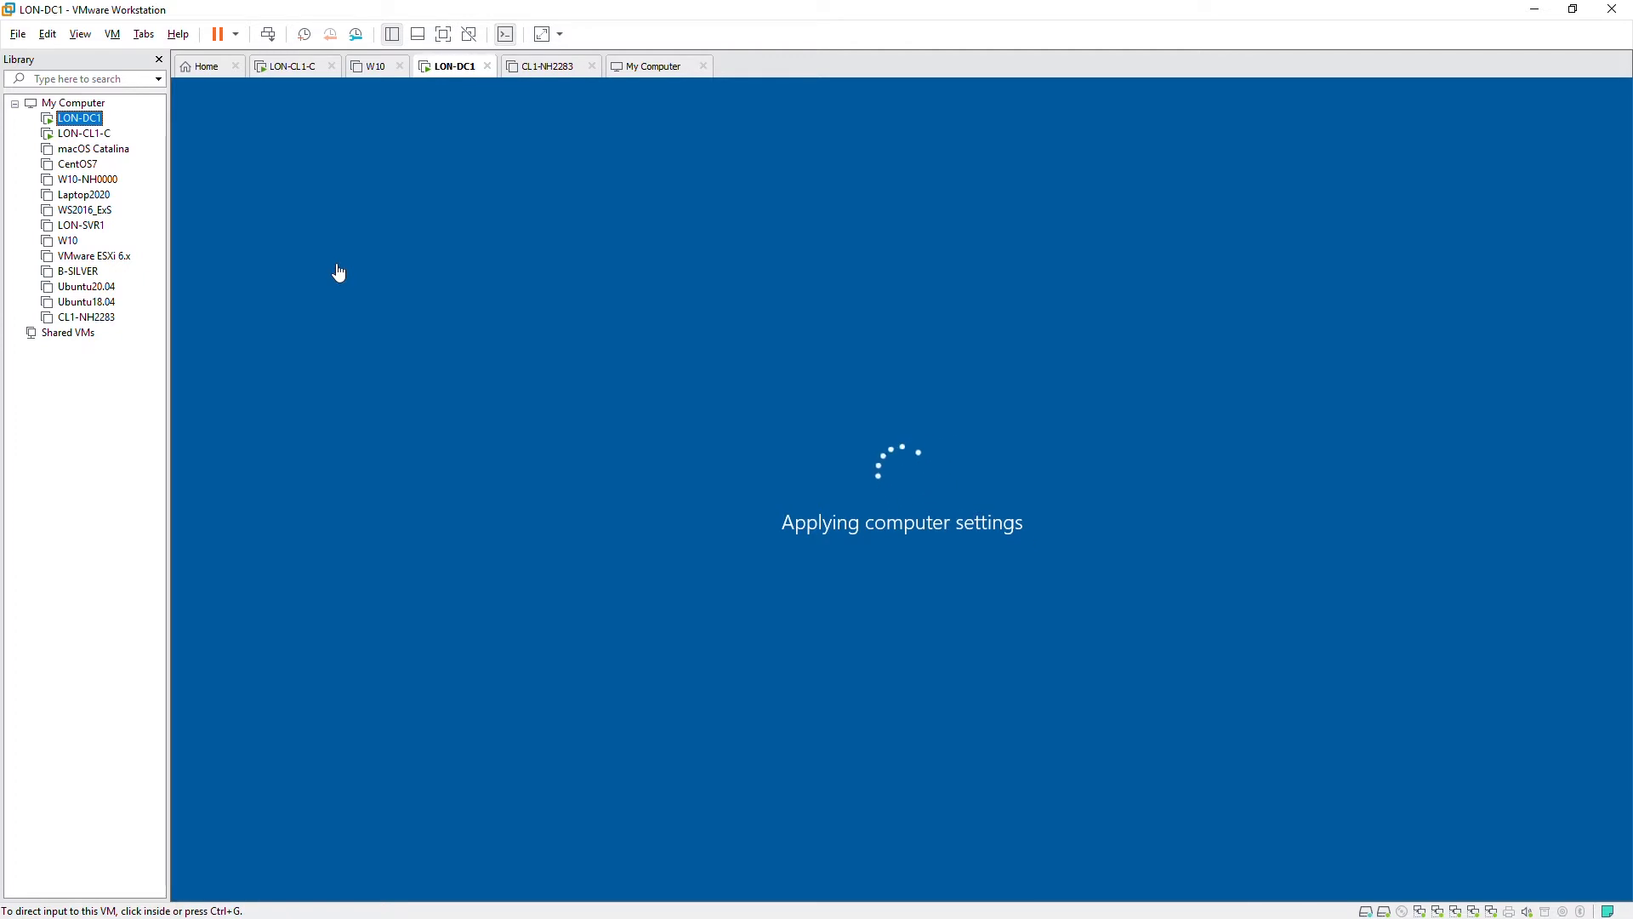
pyautogui.click(442, 209)
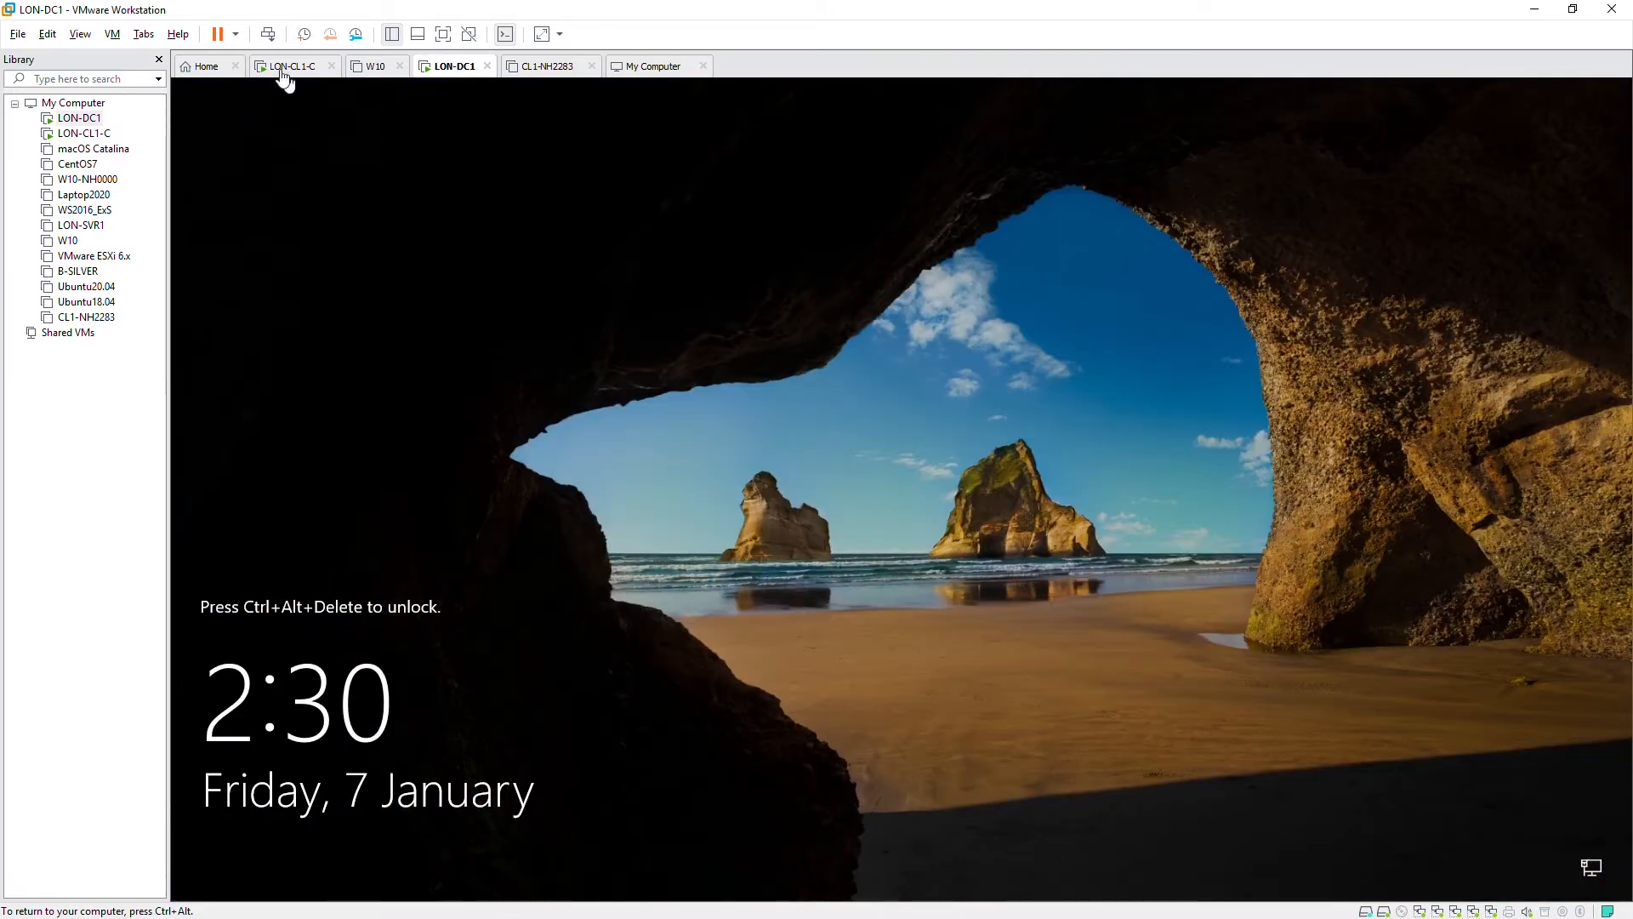
pyautogui.click(268, 34)
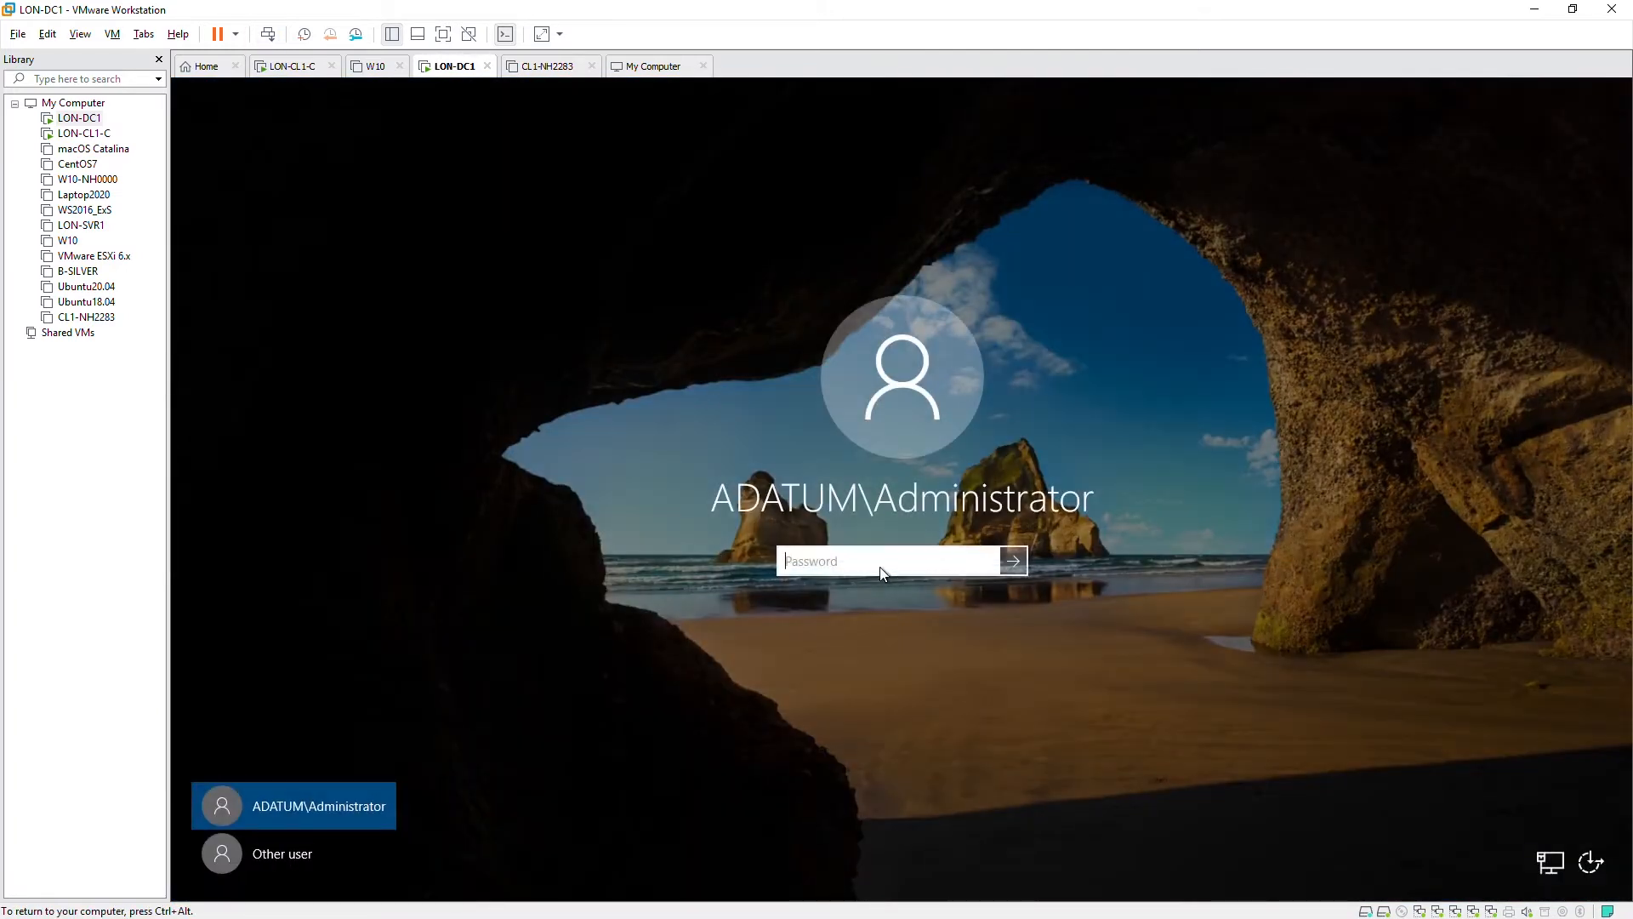
pyautogui.write('Pa55w.rd')
pyautogui.press('Return')
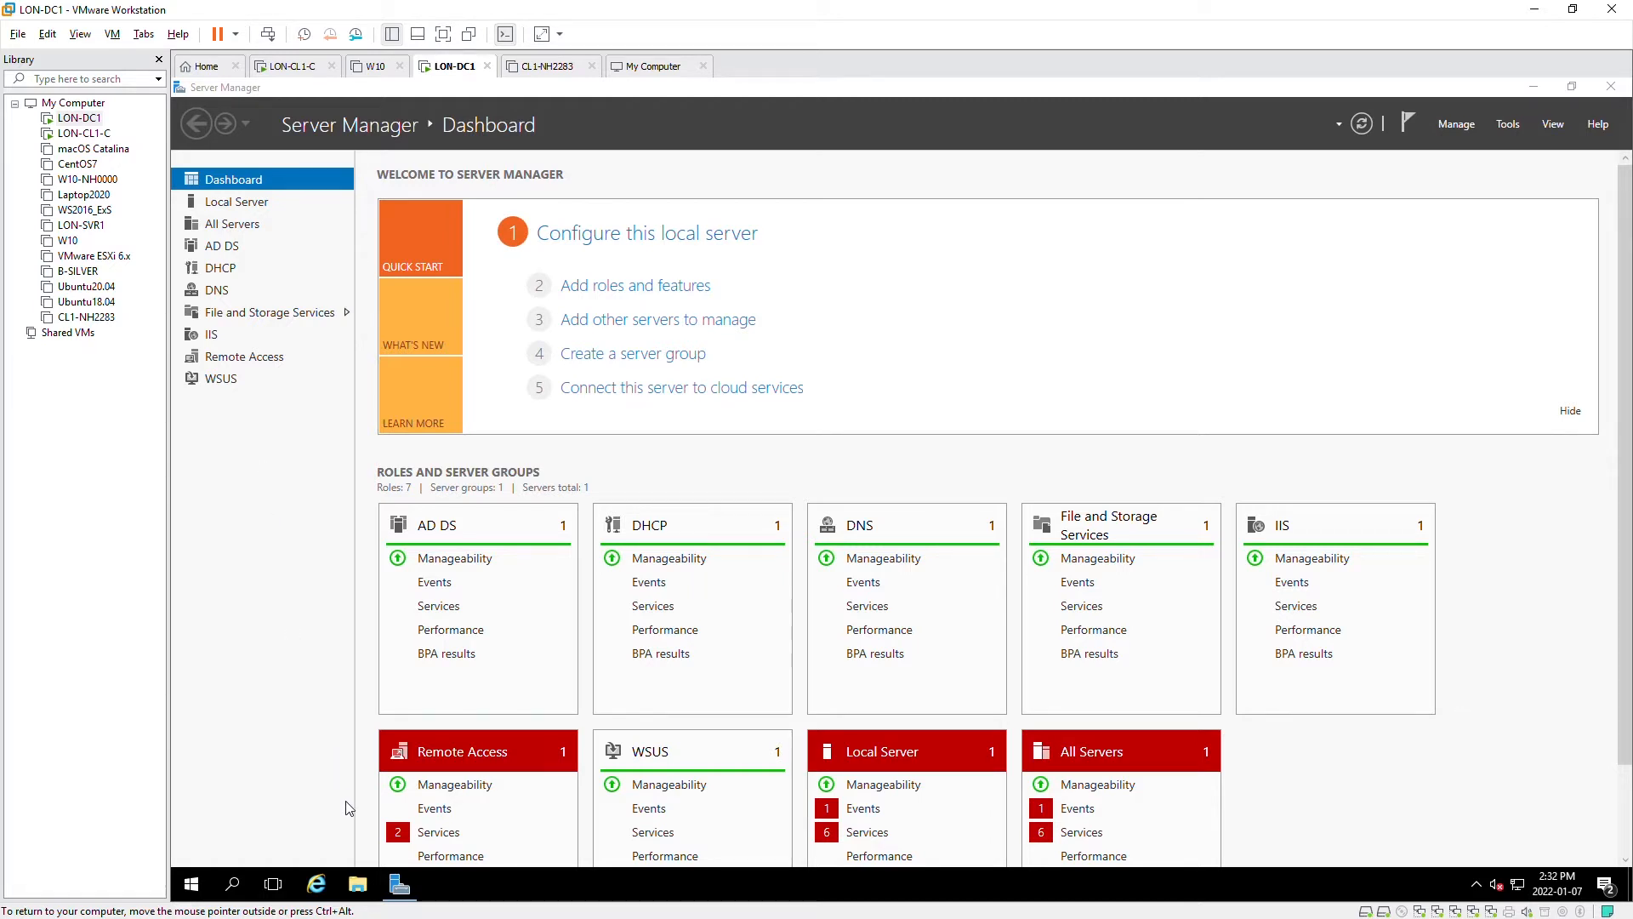
# - Maximize File Explorer, then launch Disk Management via a 'disk' Start search
pyautogui.click(357, 884)
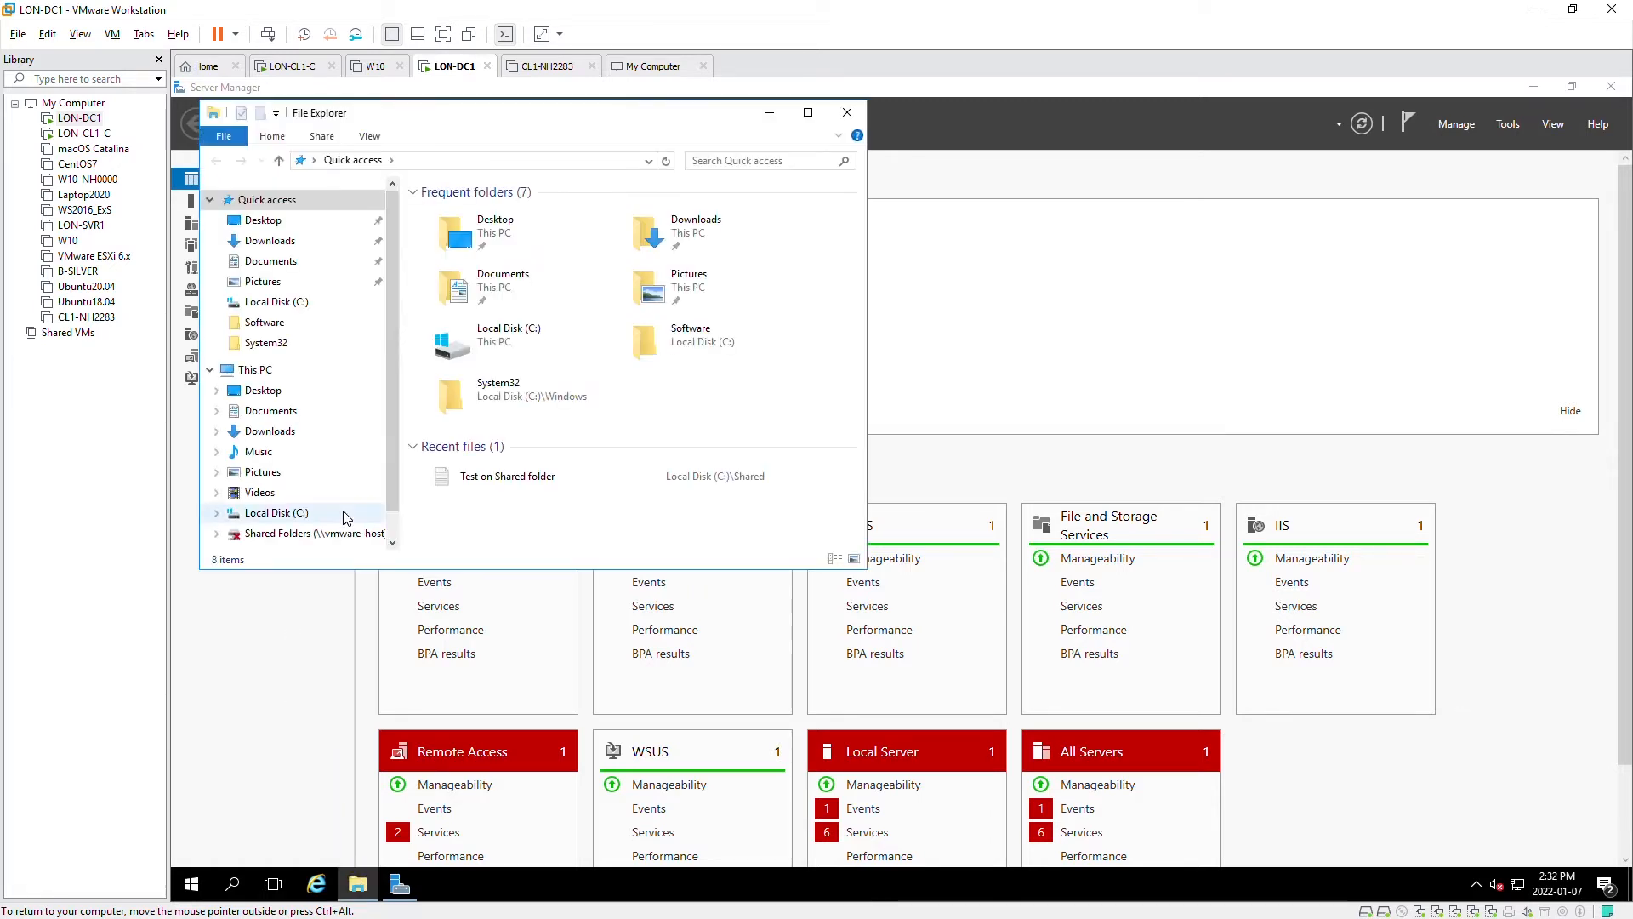
pyautogui.click(808, 112)
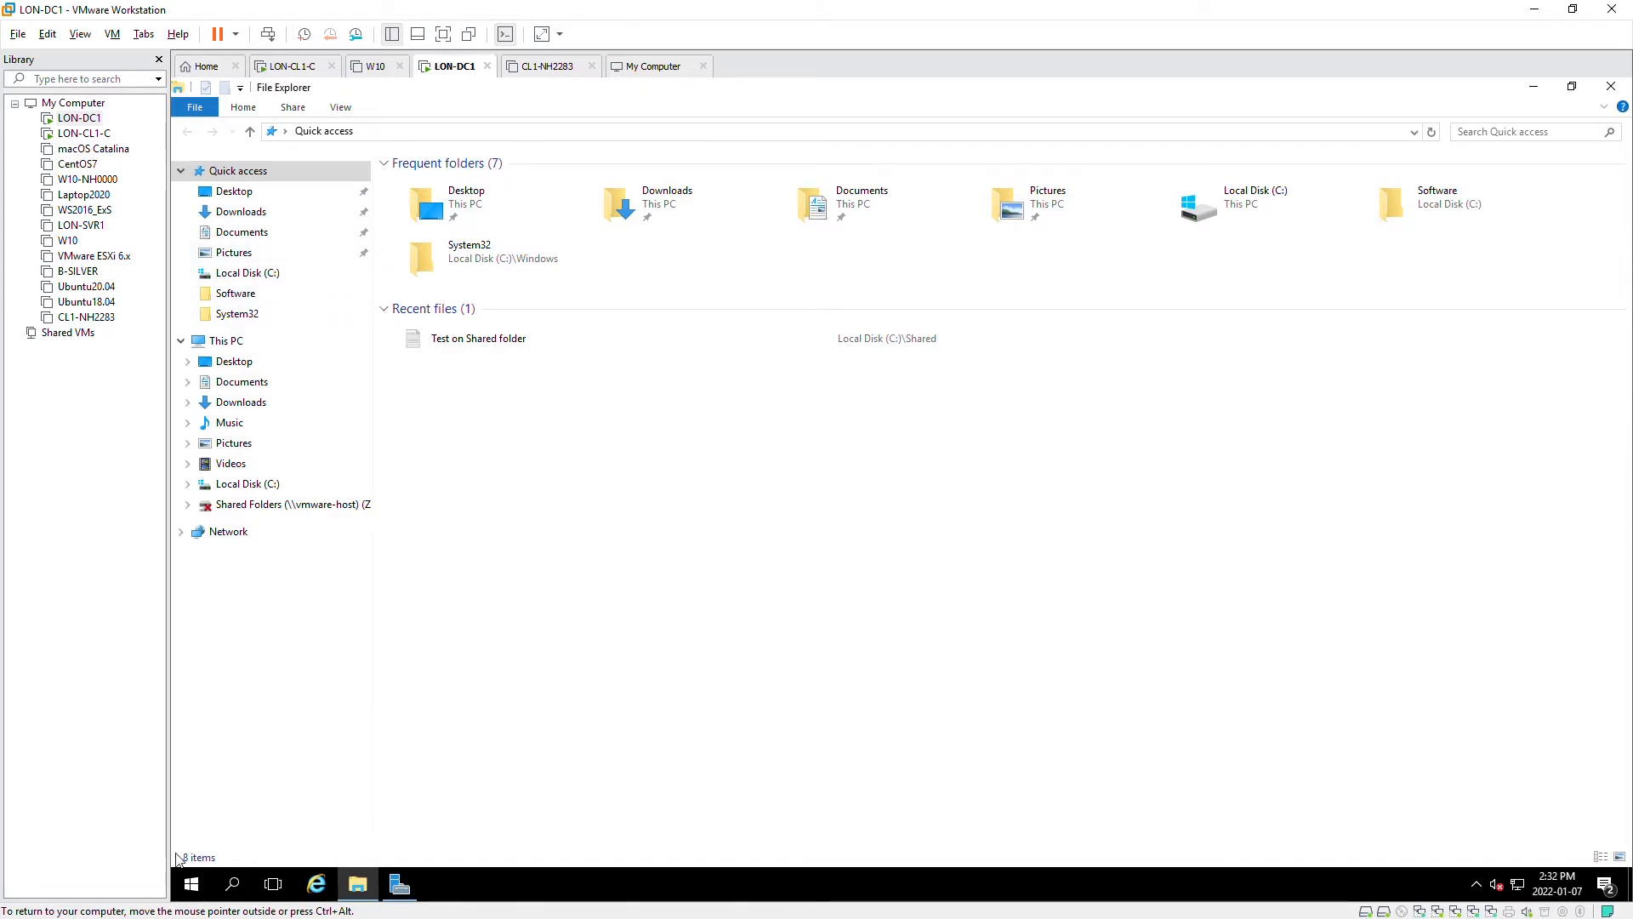
pyautogui.click(191, 886)
pyautogui.write('di')
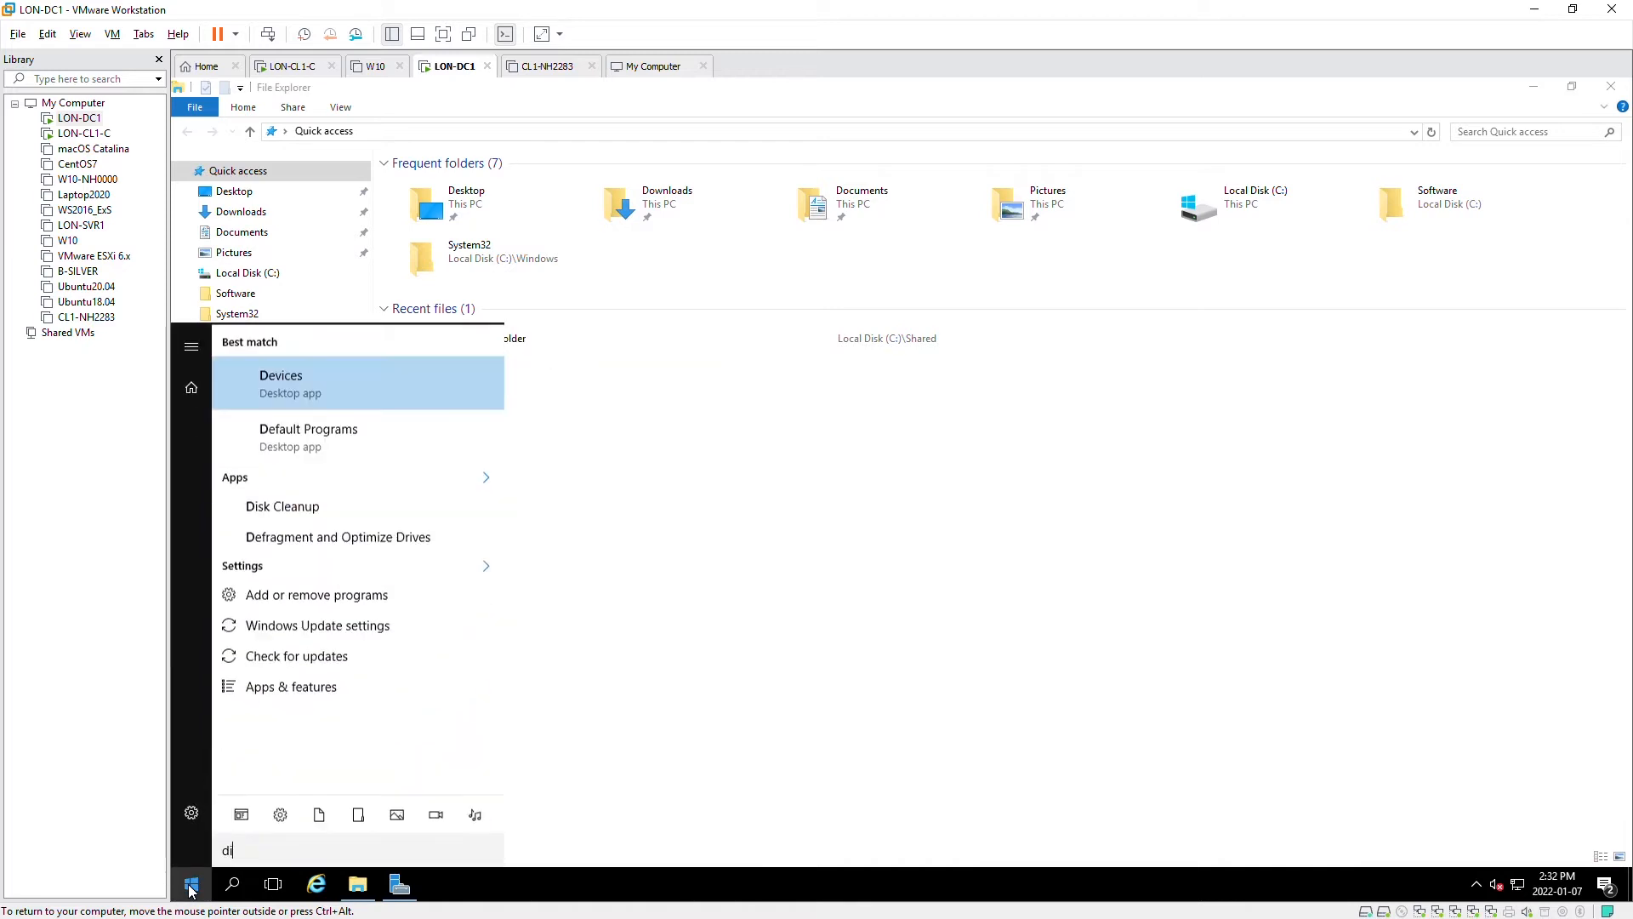
pyautogui.write('sk')
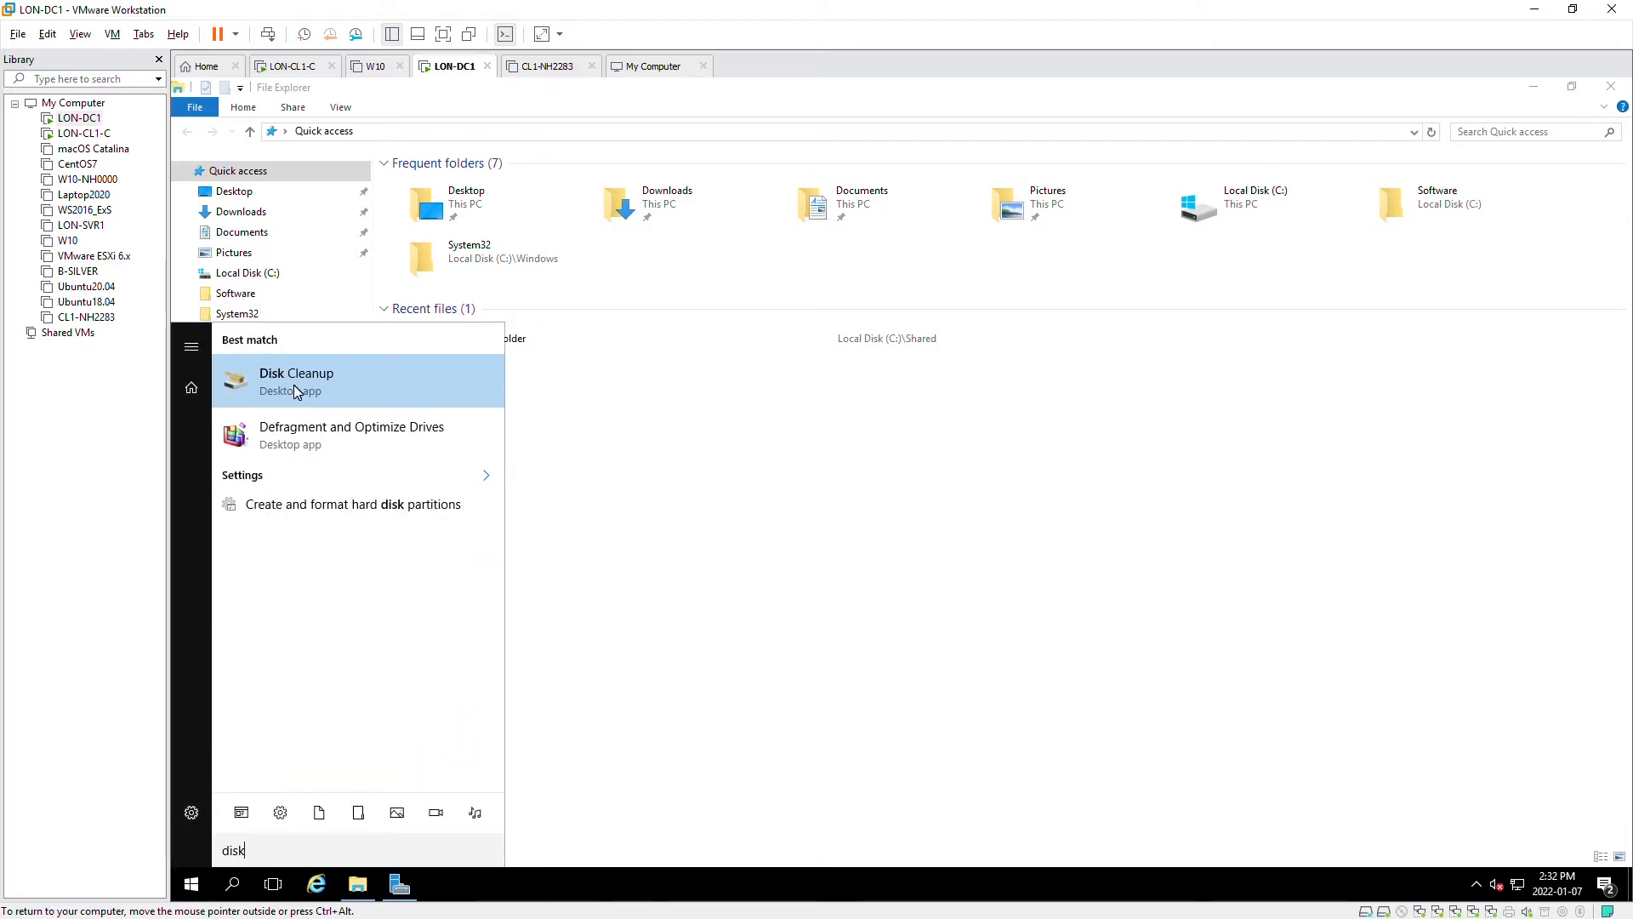
pyautogui.click(373, 508)
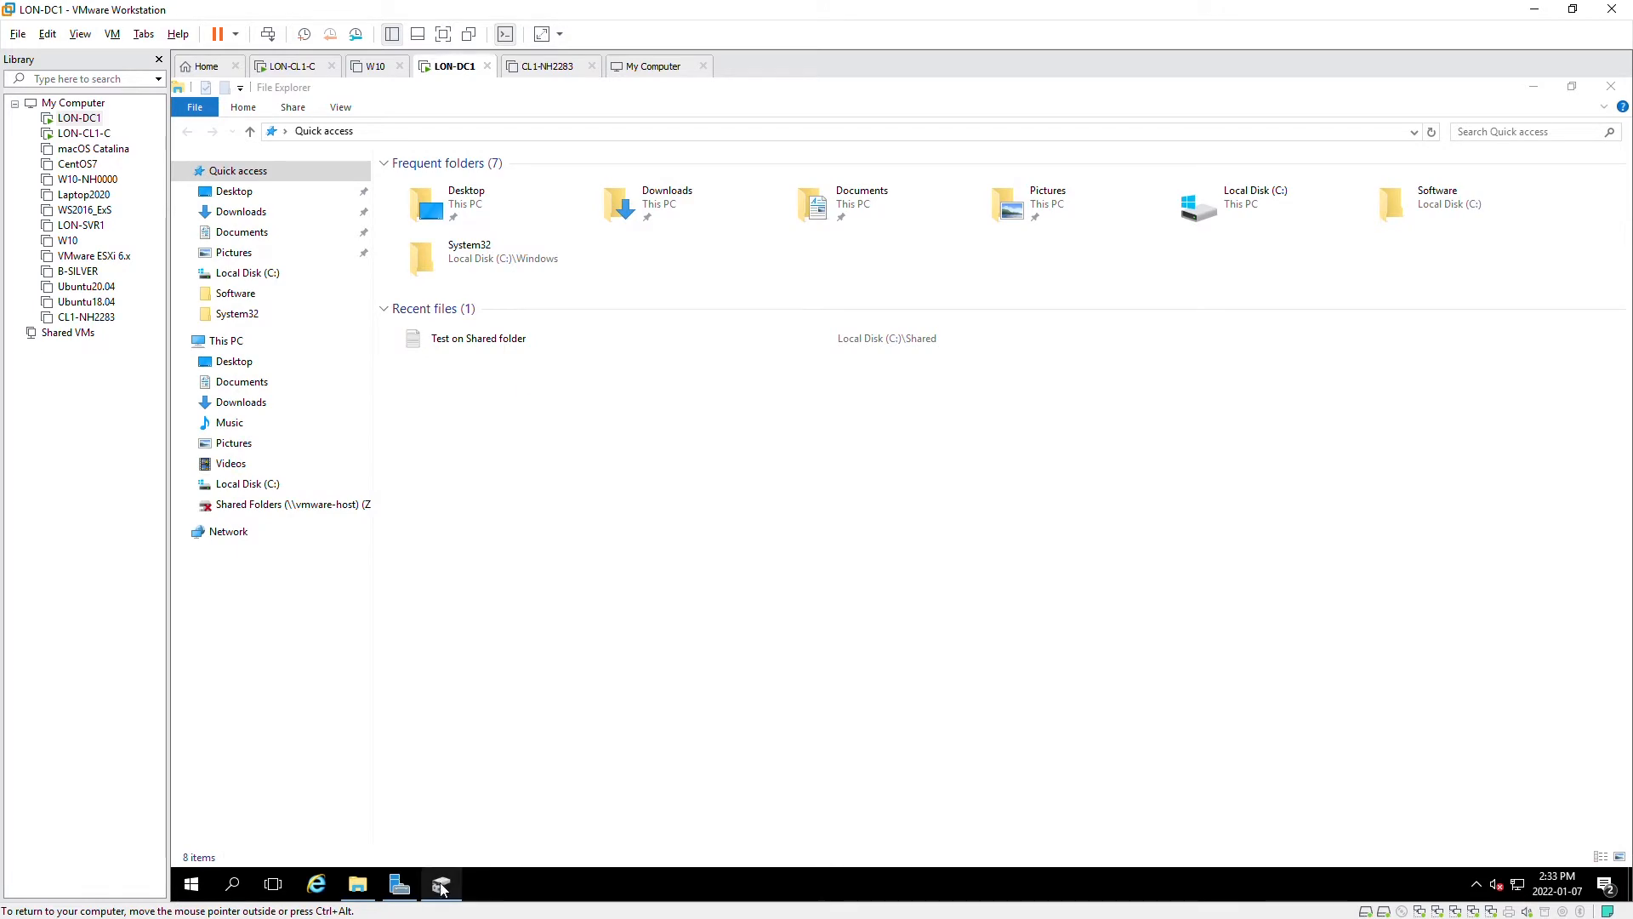
pyautogui.moveTo(442, 888)
pyautogui.click(453, 837)
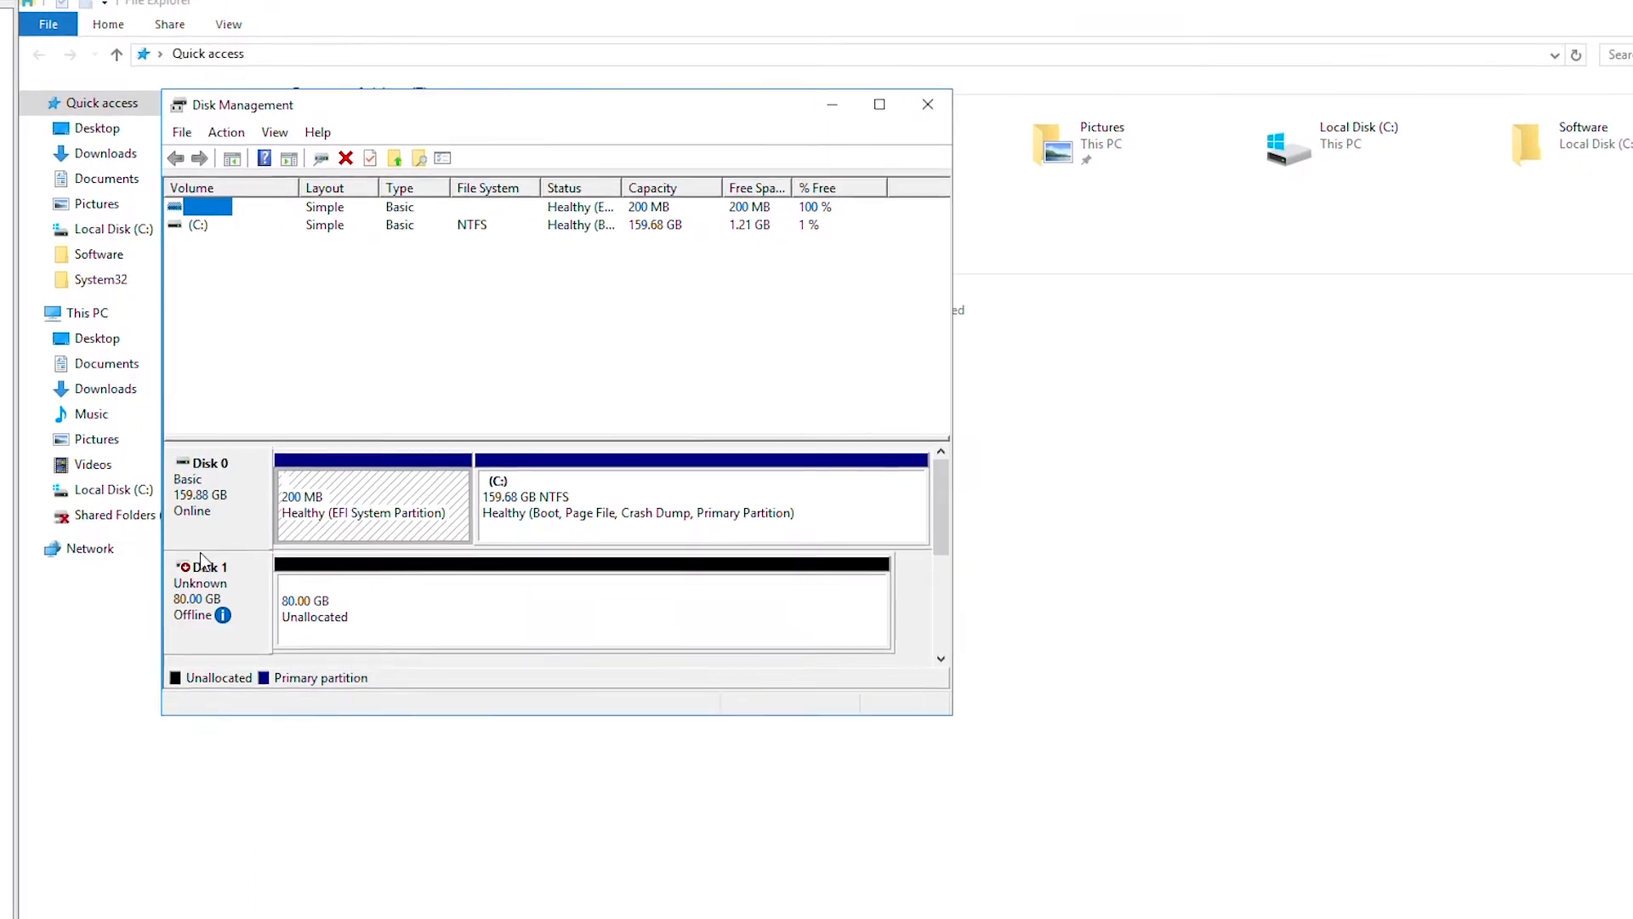
# - Bring the offline Disk 1 online
pyautogui.click(194, 598)
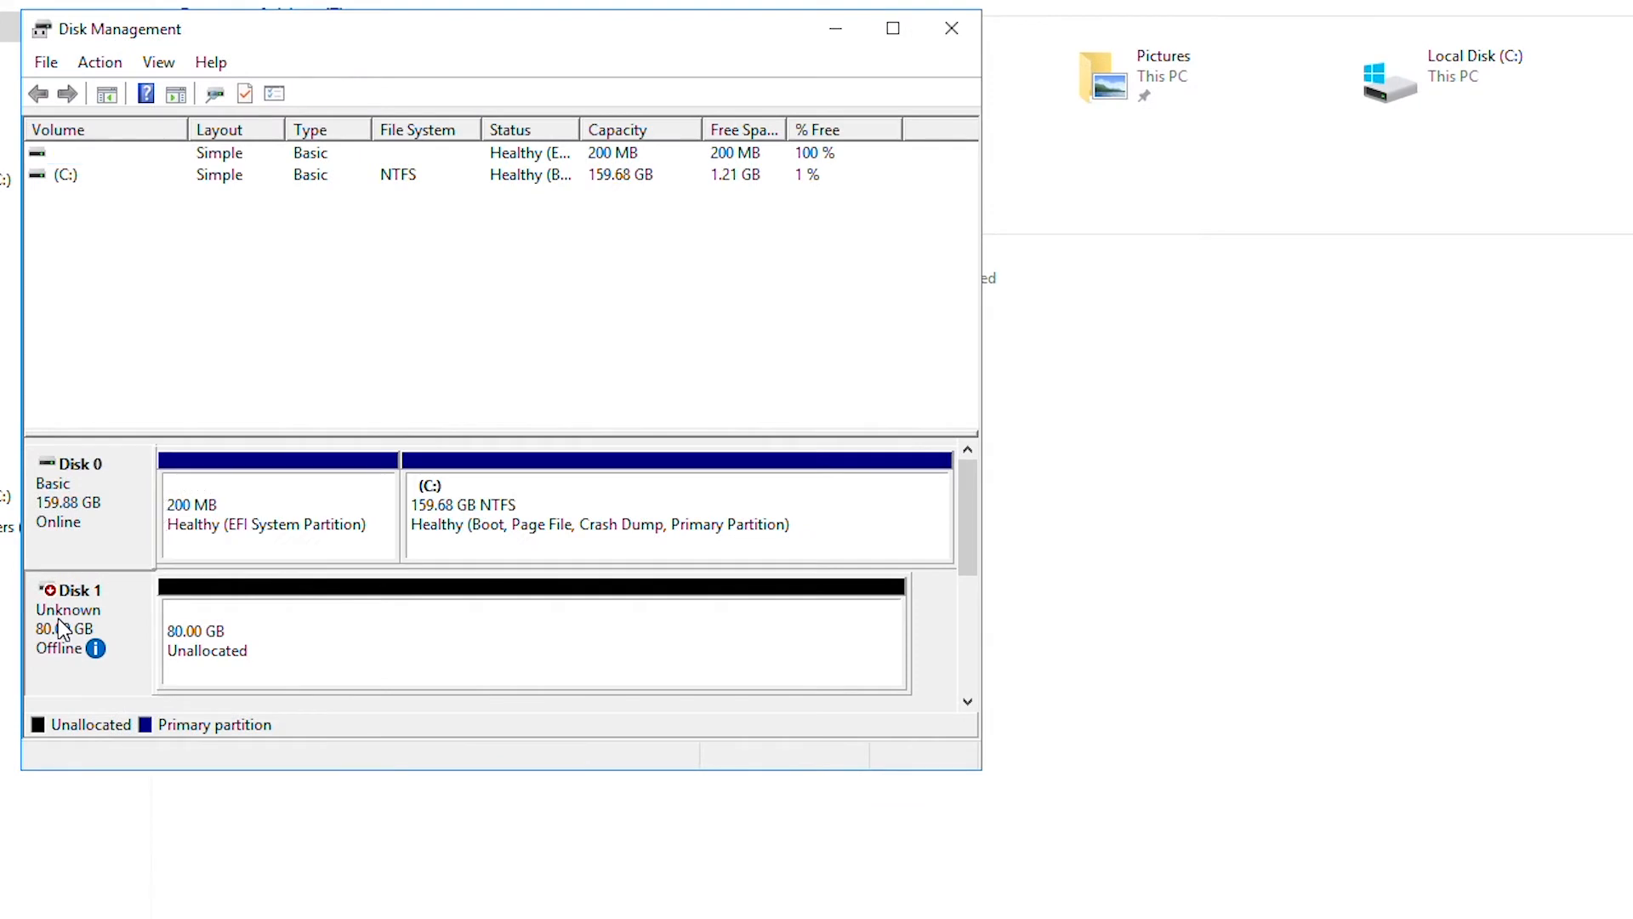
pyautogui.rightClick(61, 627)
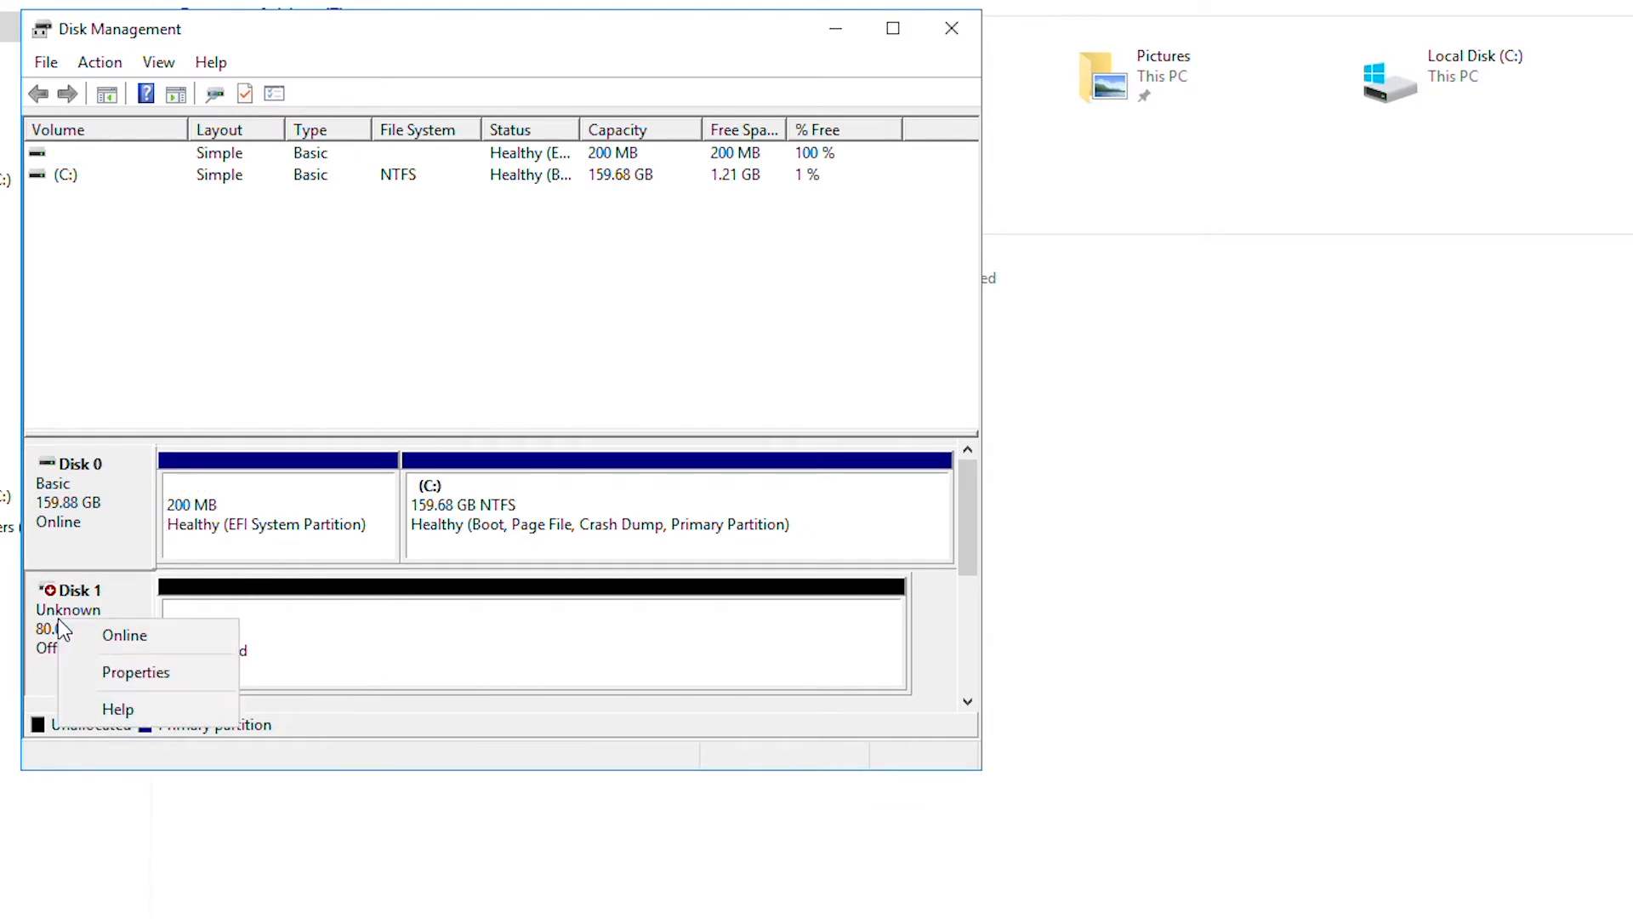
pyautogui.click(111, 629)
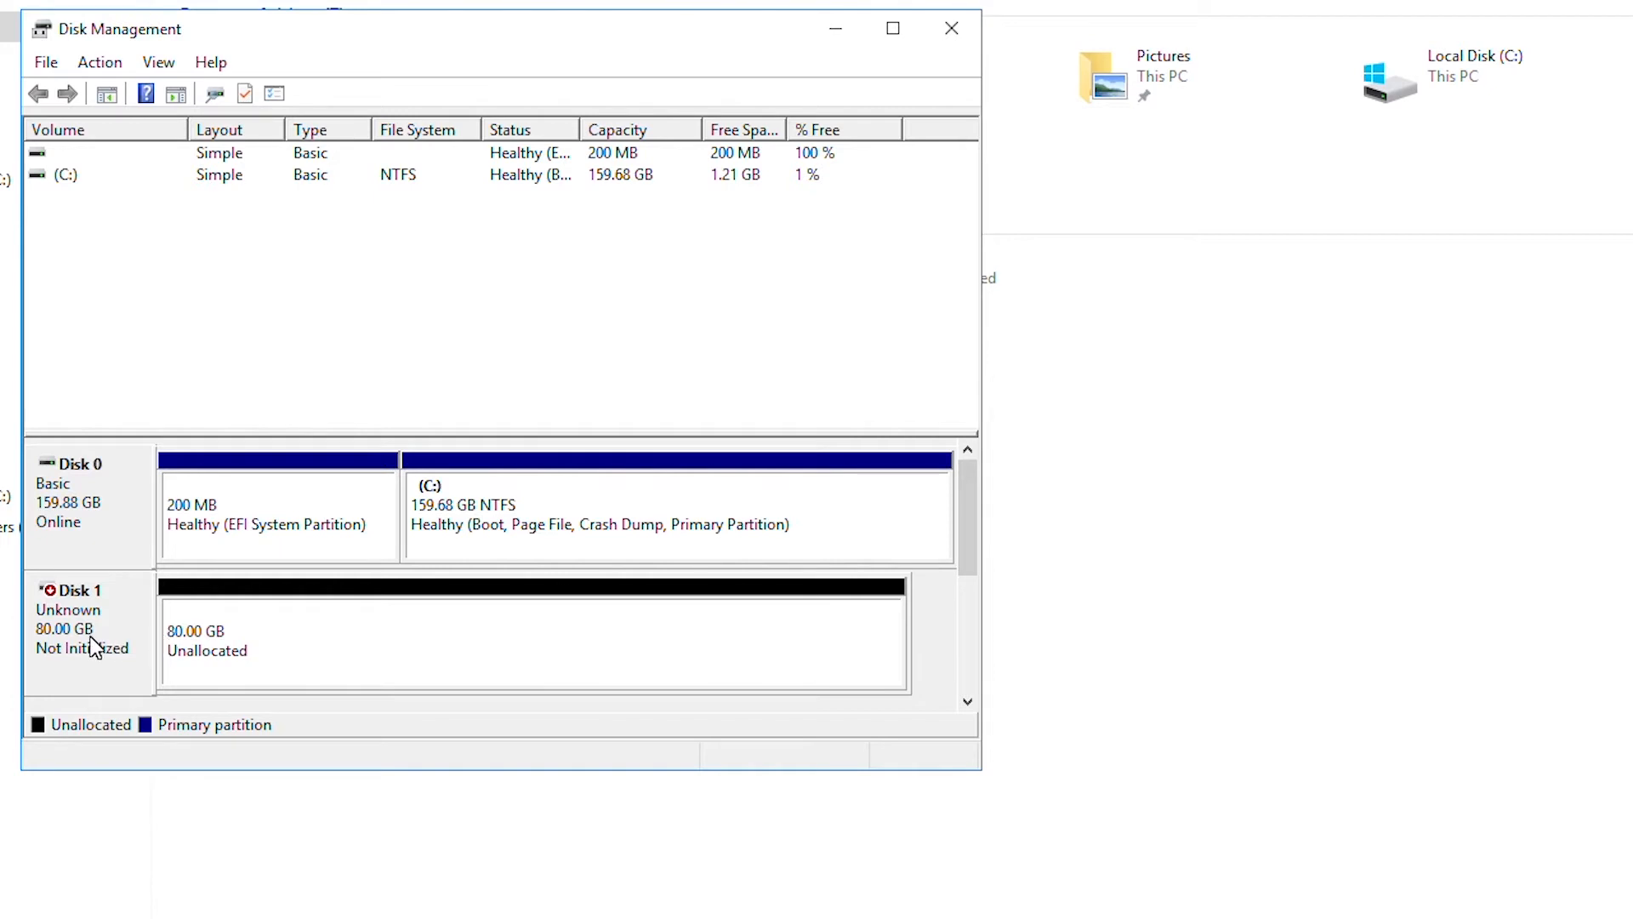
# - Initialize Disk 1 with the GPT partition style
pyautogui.click(95, 647)
pyautogui.rightClick(94, 644)
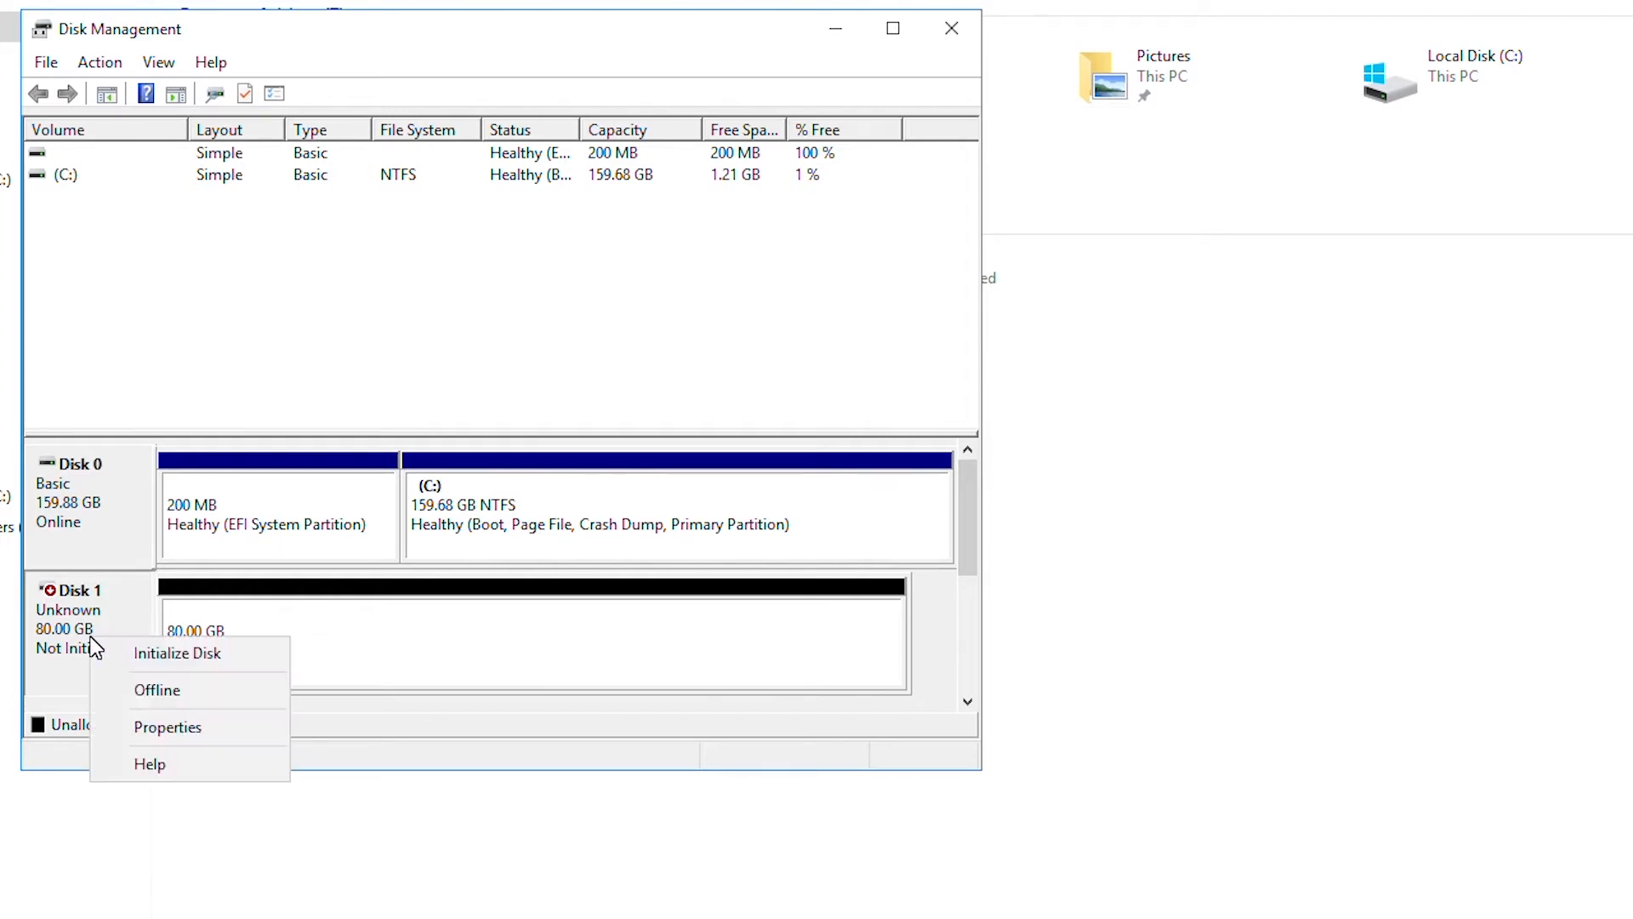
pyautogui.click(136, 654)
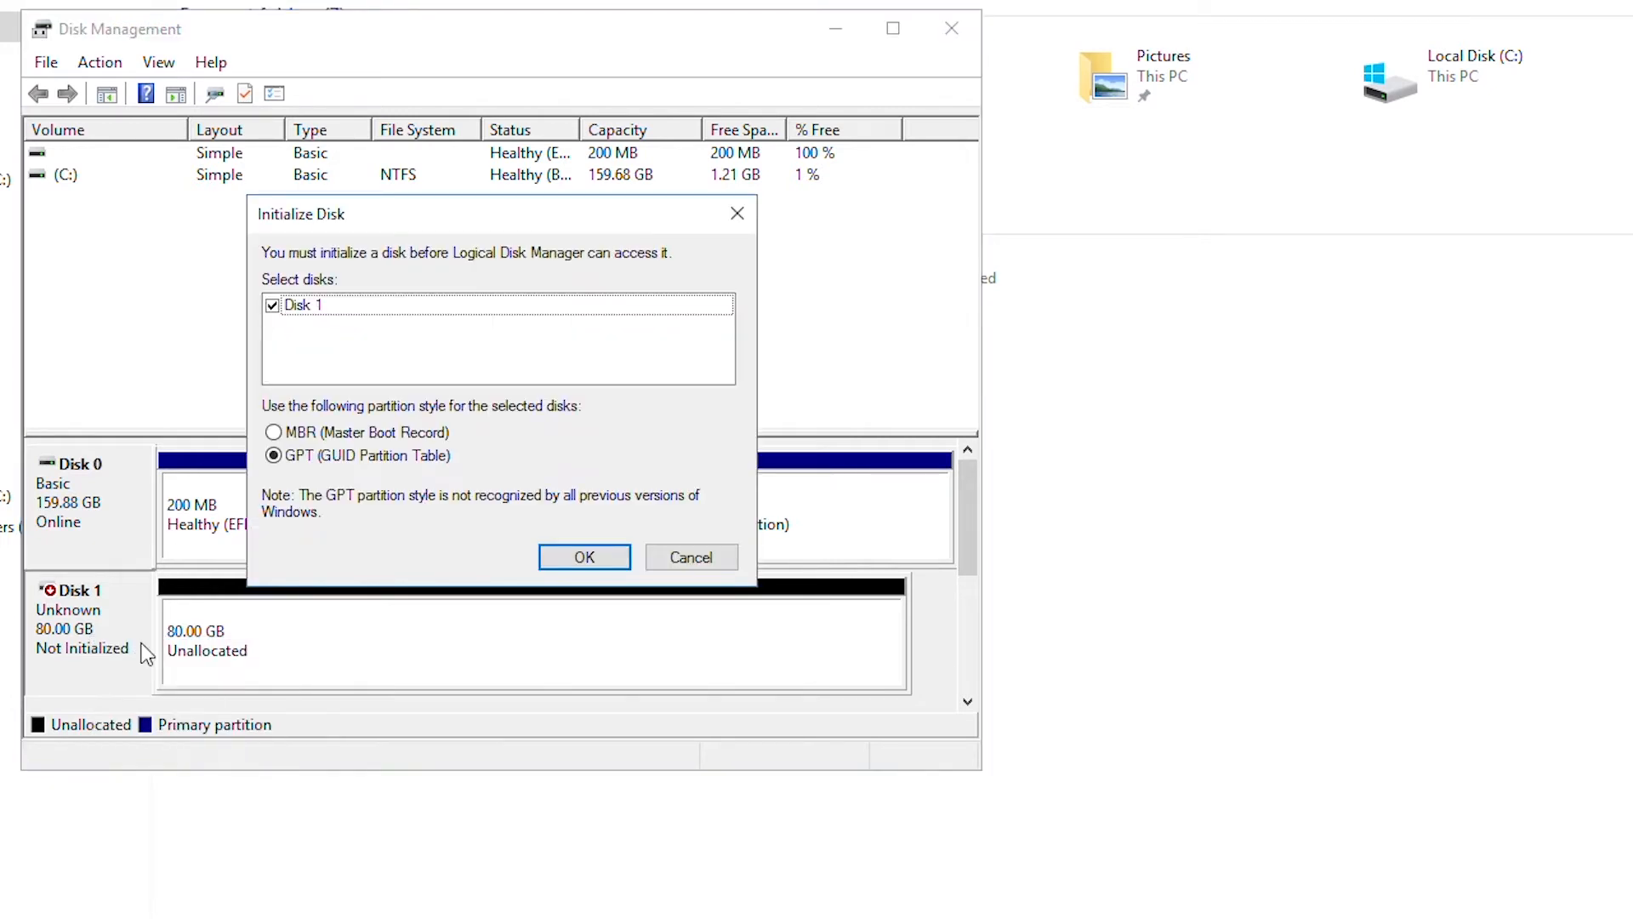
pyautogui.click(583, 557)
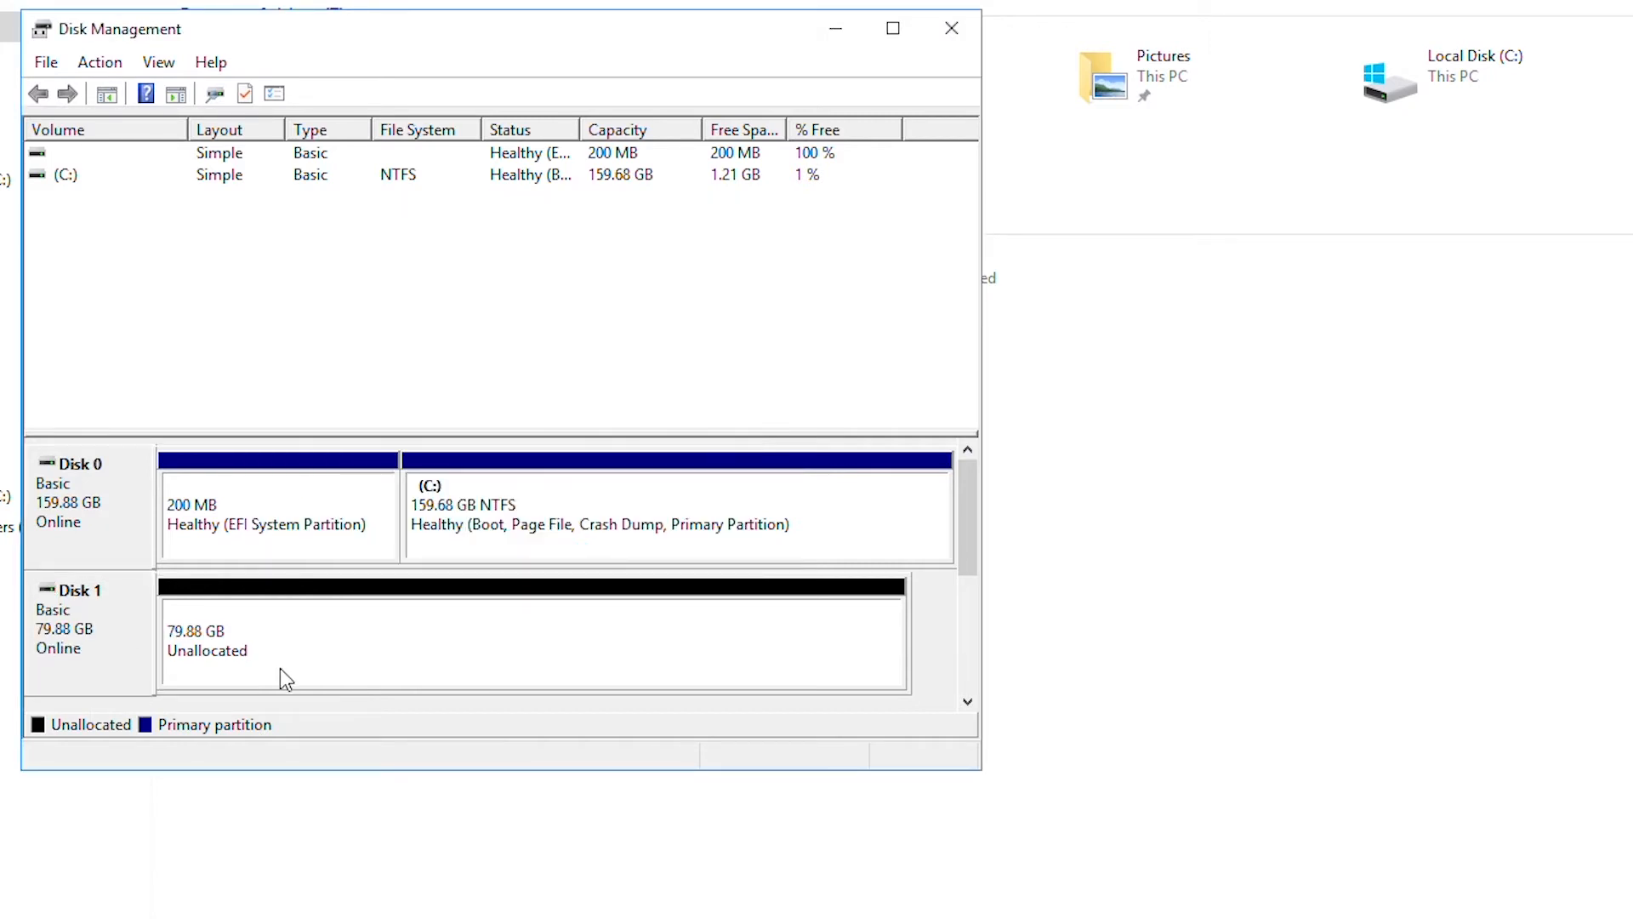
pyautogui.click(207, 663)
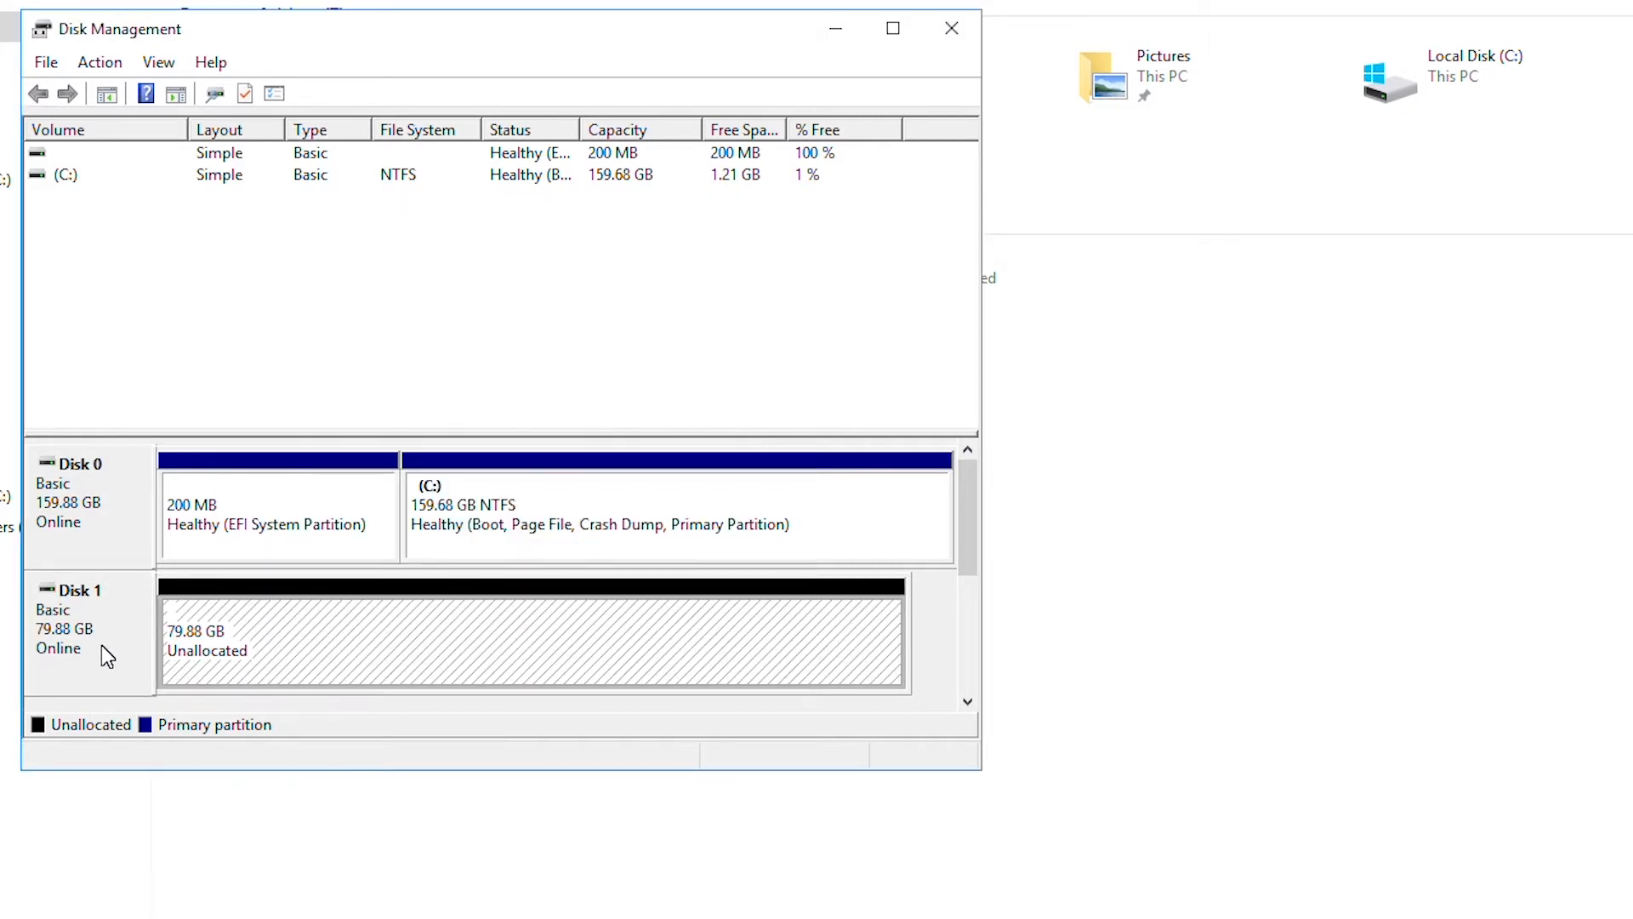
# - Create a full-size 81790 MB NTFS simple volume on Disk 1 as drive E: labelled Backup
pyautogui.rightClick(270, 616)
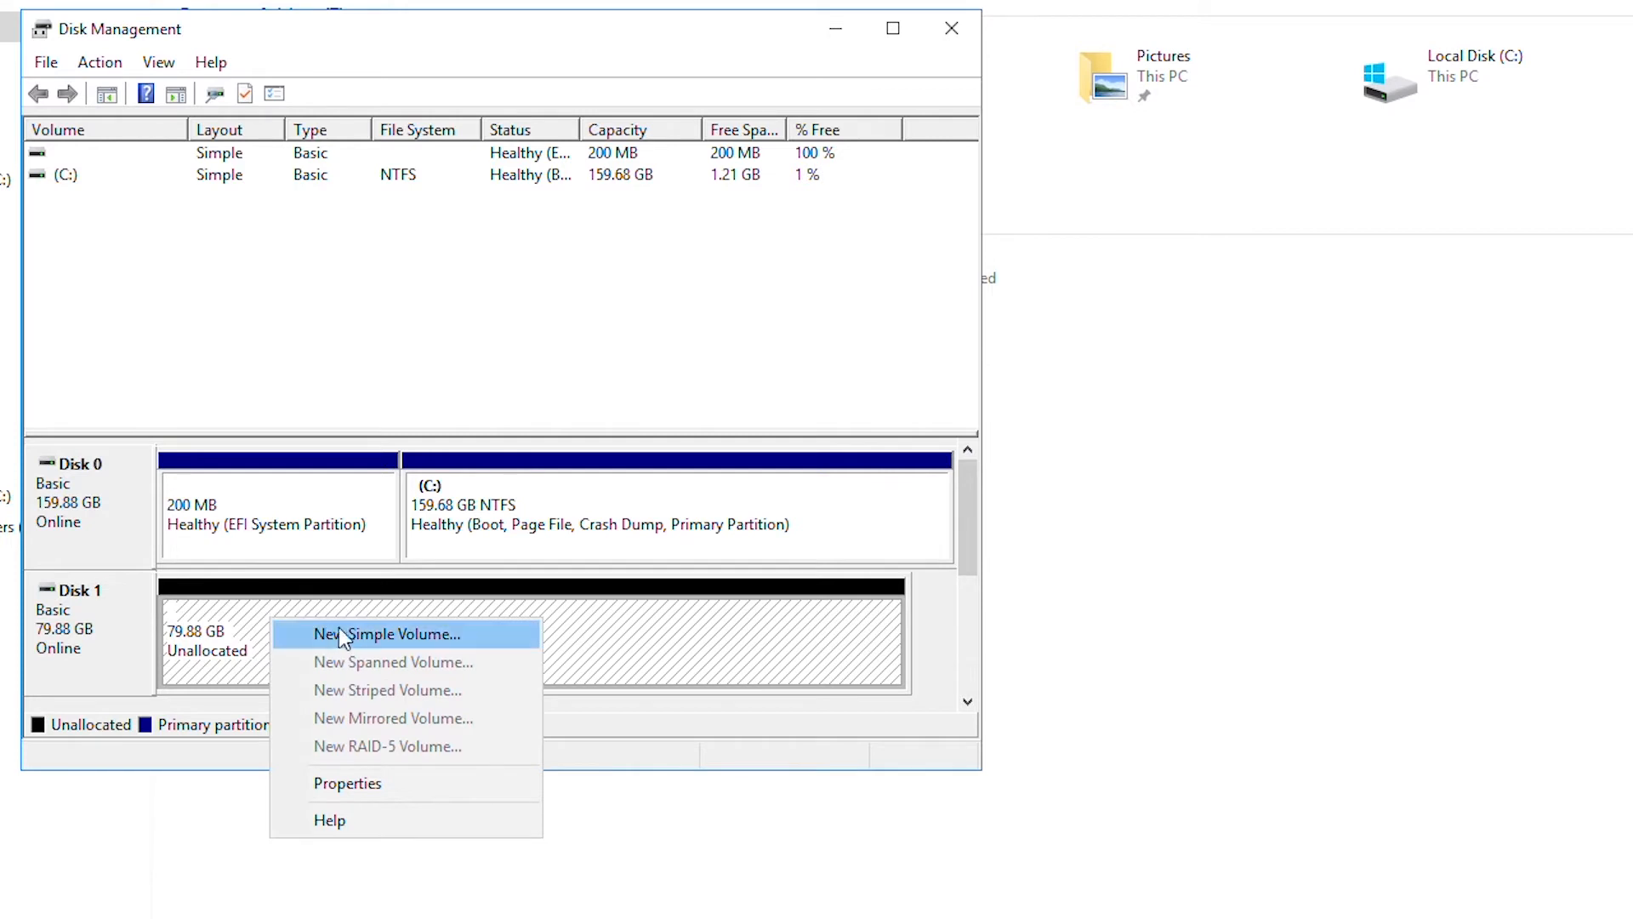
pyautogui.click(362, 634)
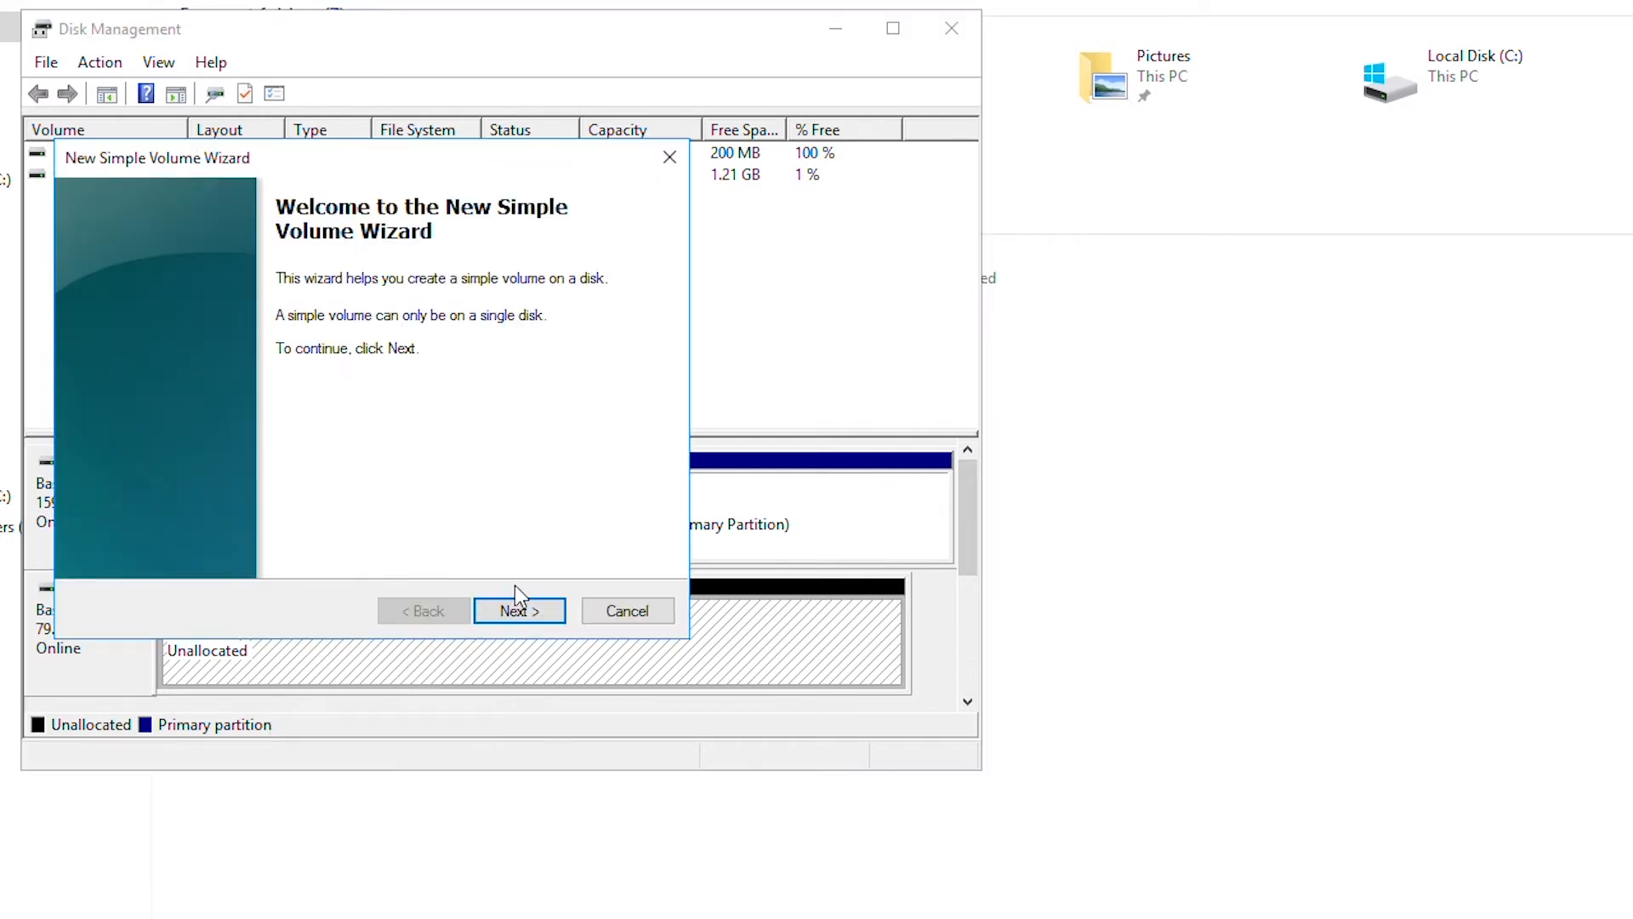
pyautogui.click(527, 611)
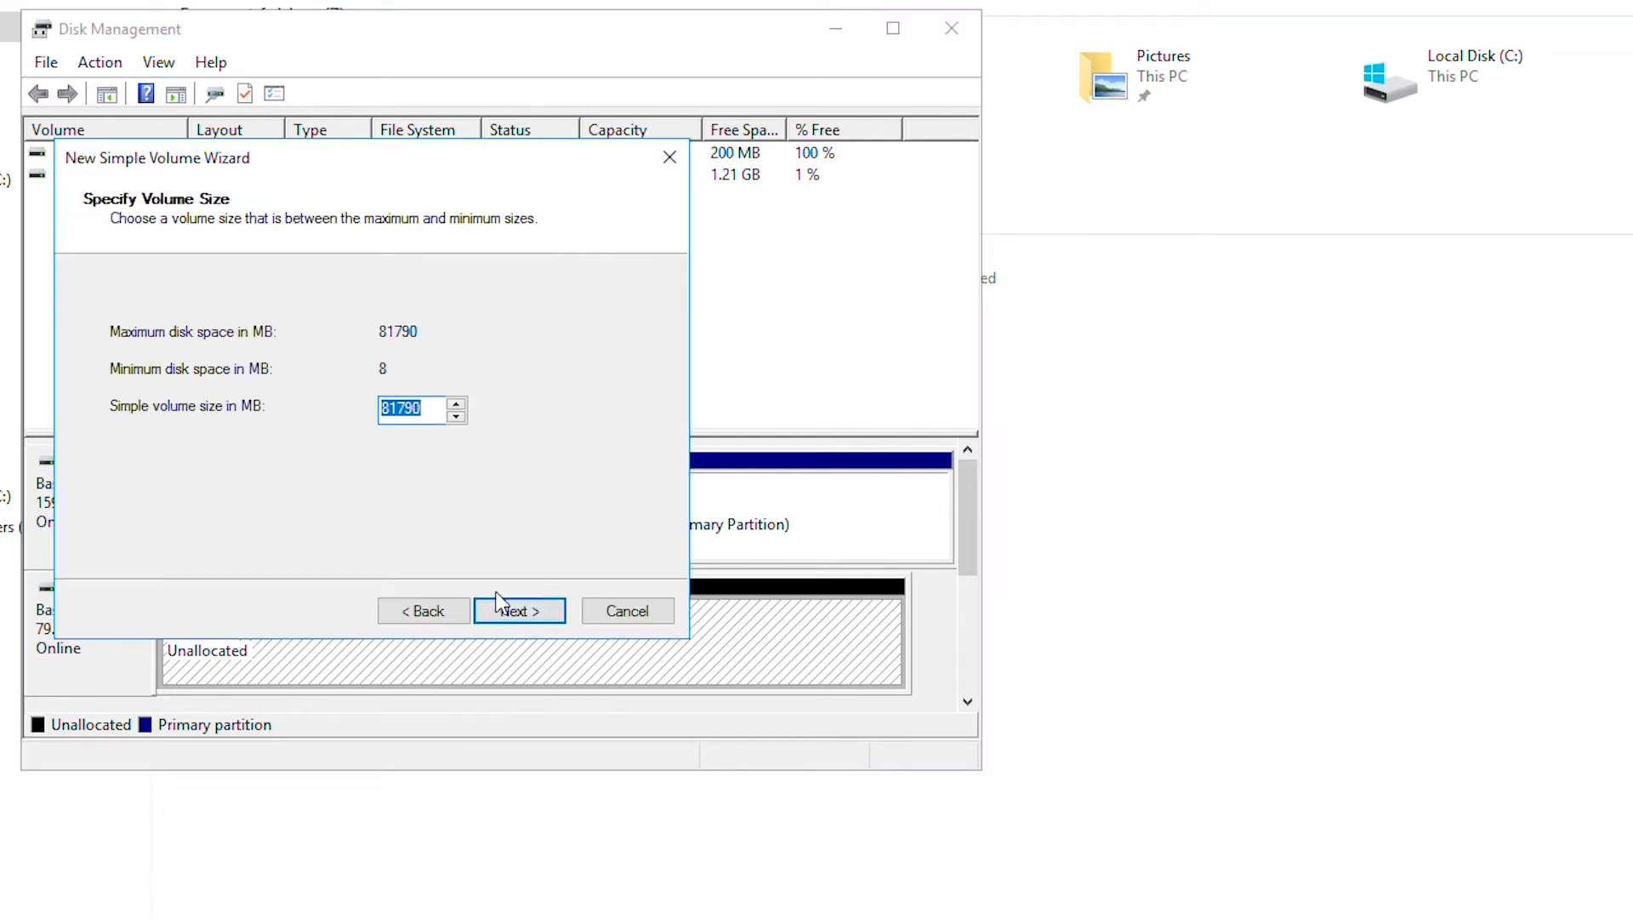
pyautogui.click(520, 614)
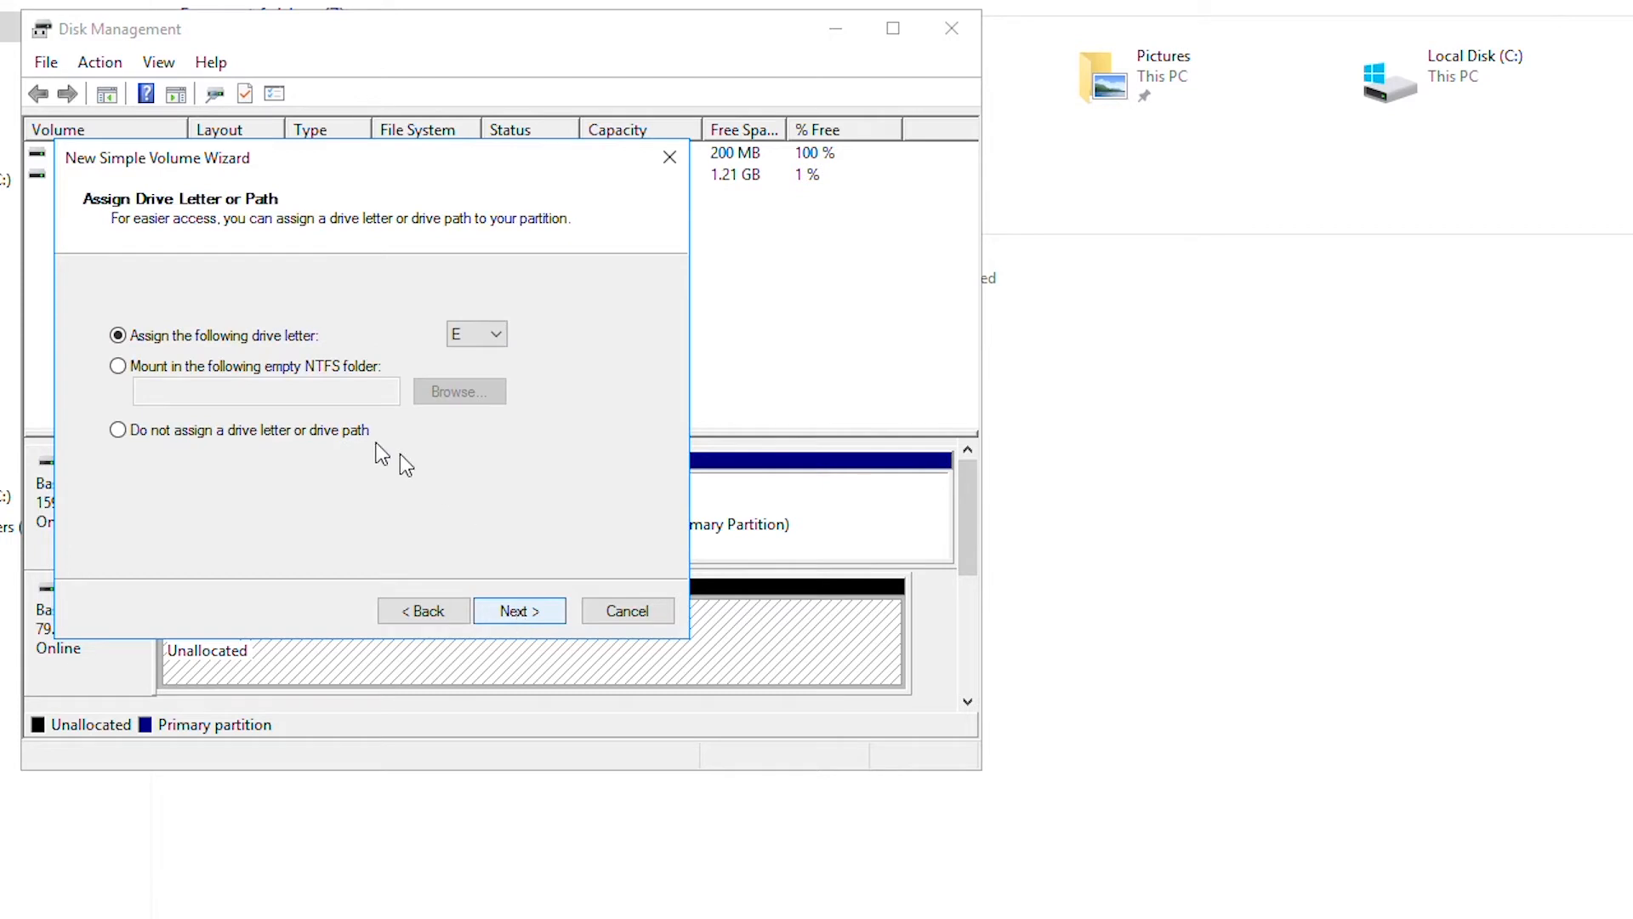
pyautogui.click(527, 614)
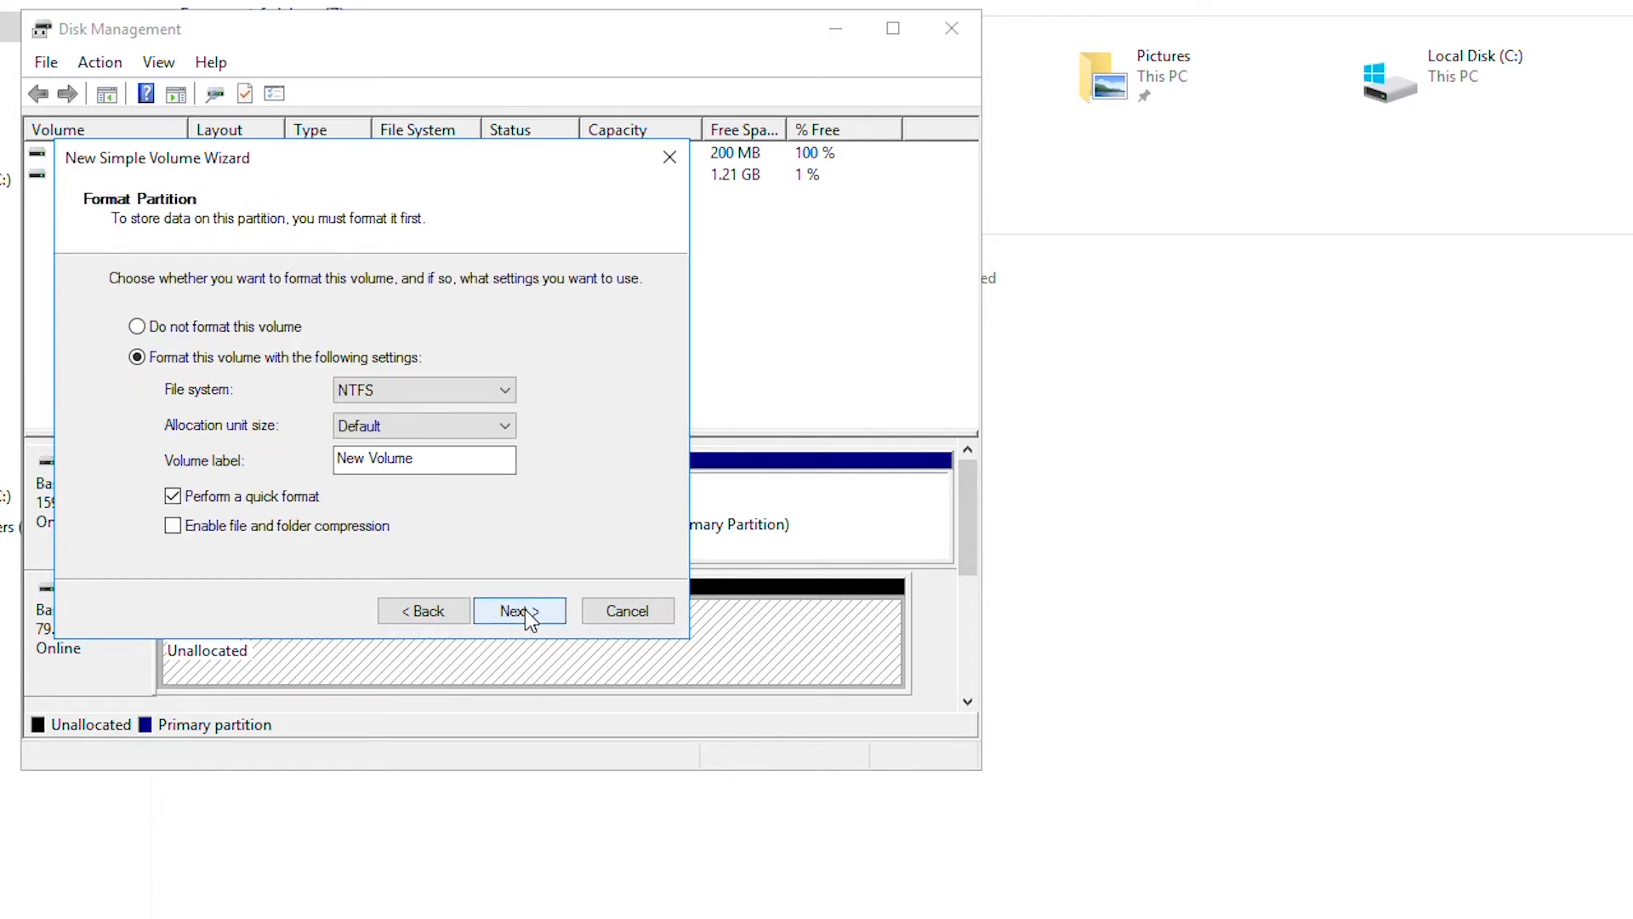
pyautogui.moveTo(453, 470); pyautogui.dragTo(4, 400)
pyautogui.press('BackSpace')
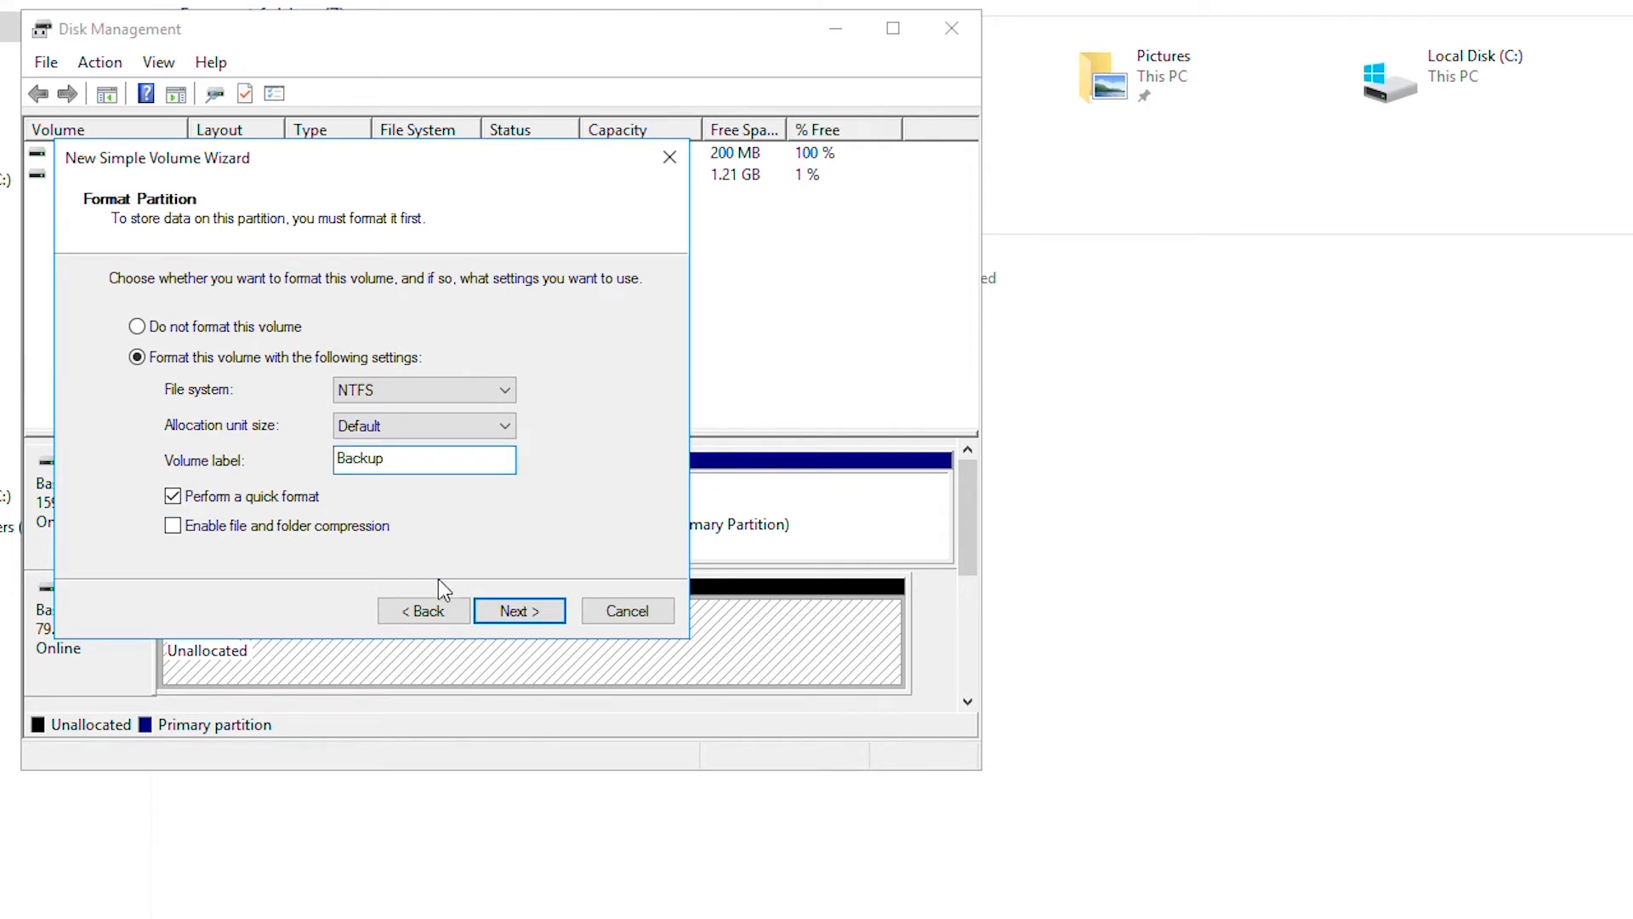
pyautogui.click(526, 613)
pyautogui.click(522, 613)
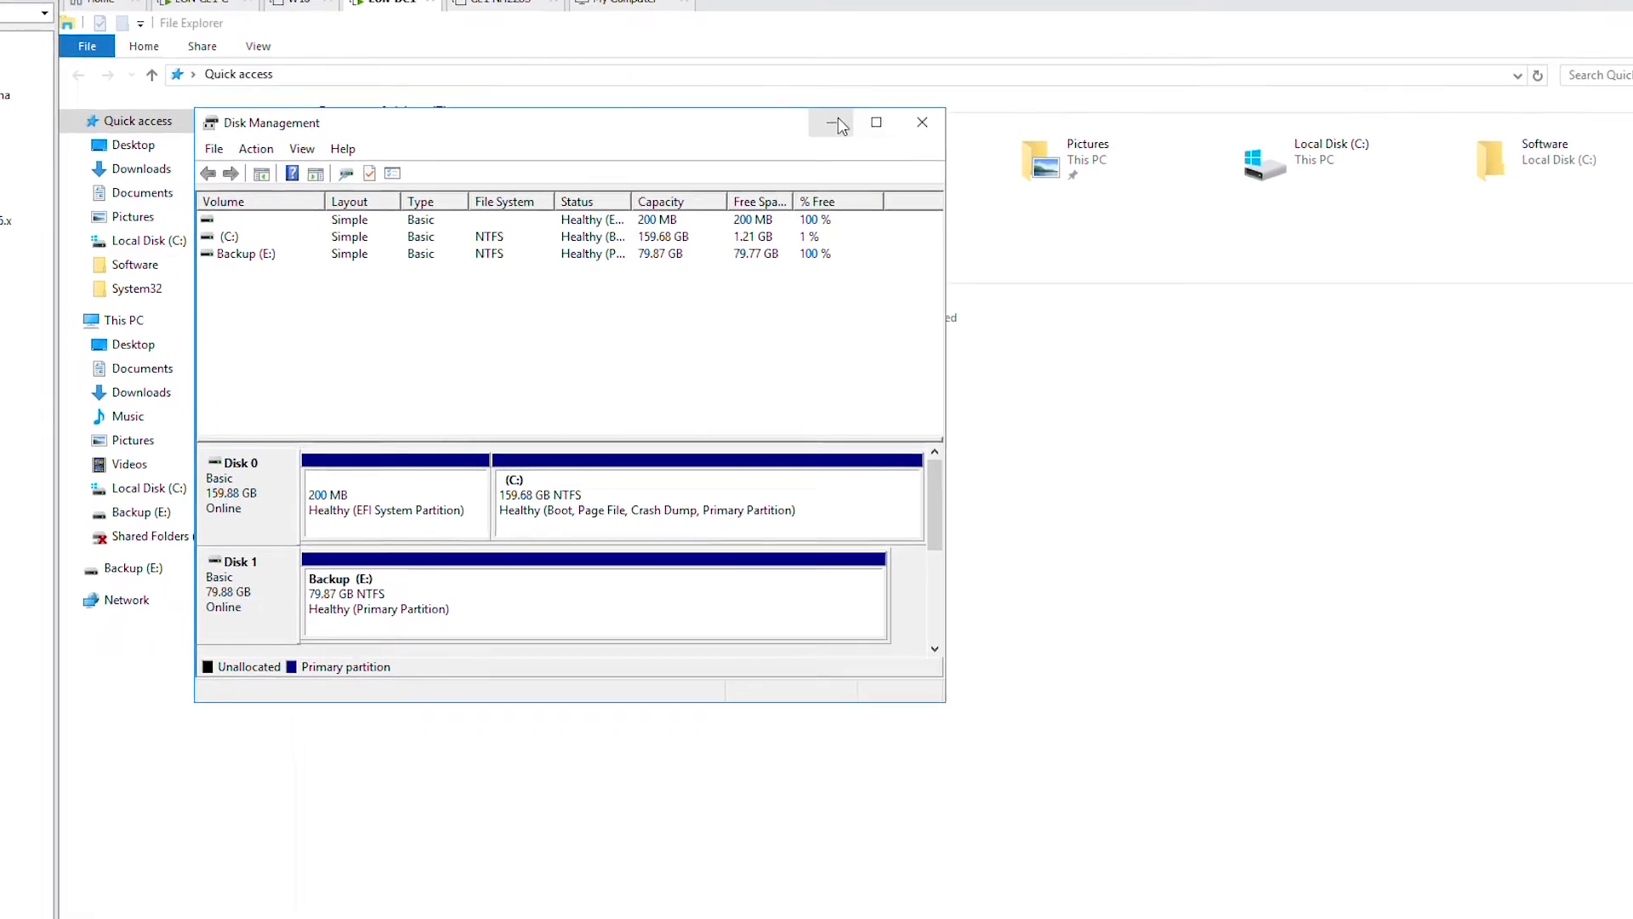
# - Close Disk Management and create a new folder named BAK on Backup (E:)
pyautogui.click(922, 122)
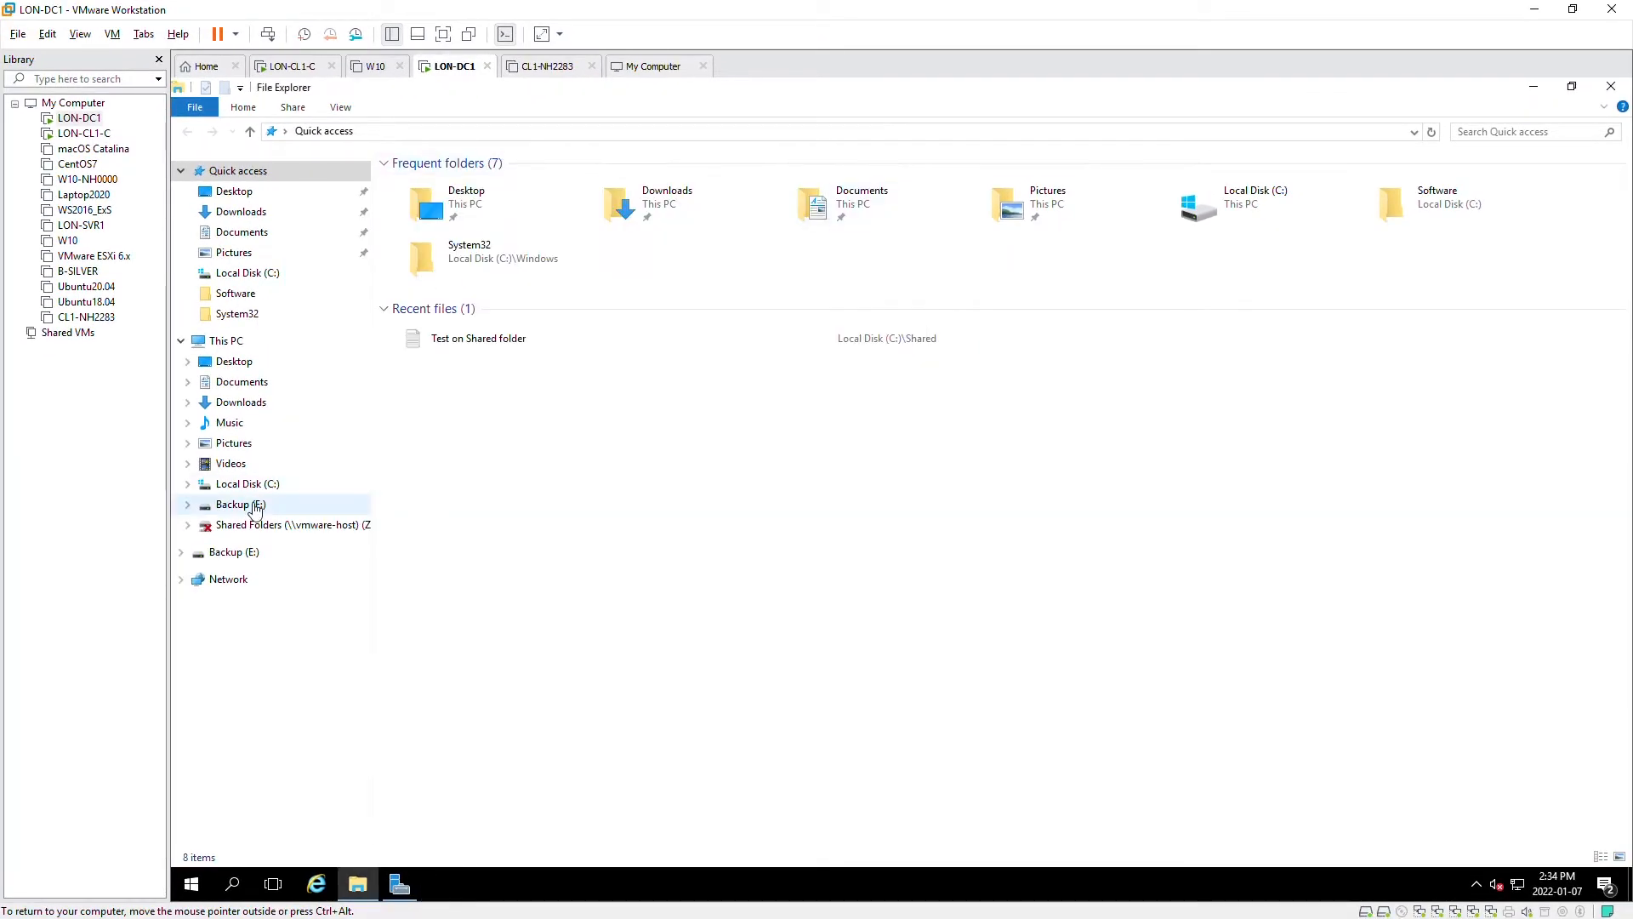
pyautogui.click(255, 506)
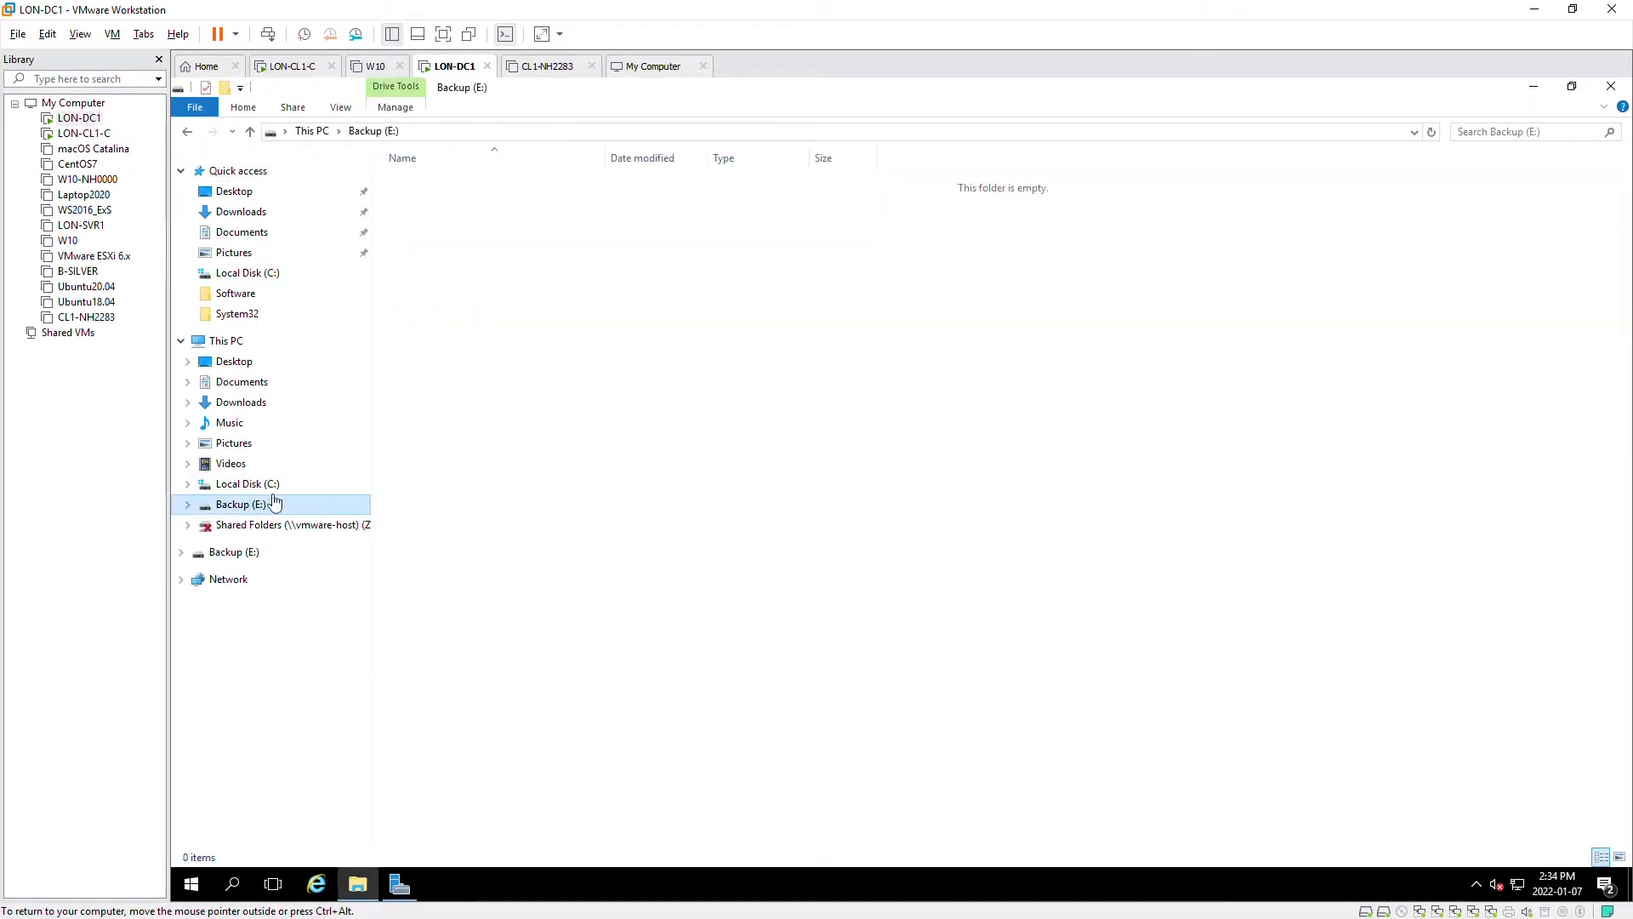
pyautogui.rightClick(541, 260)
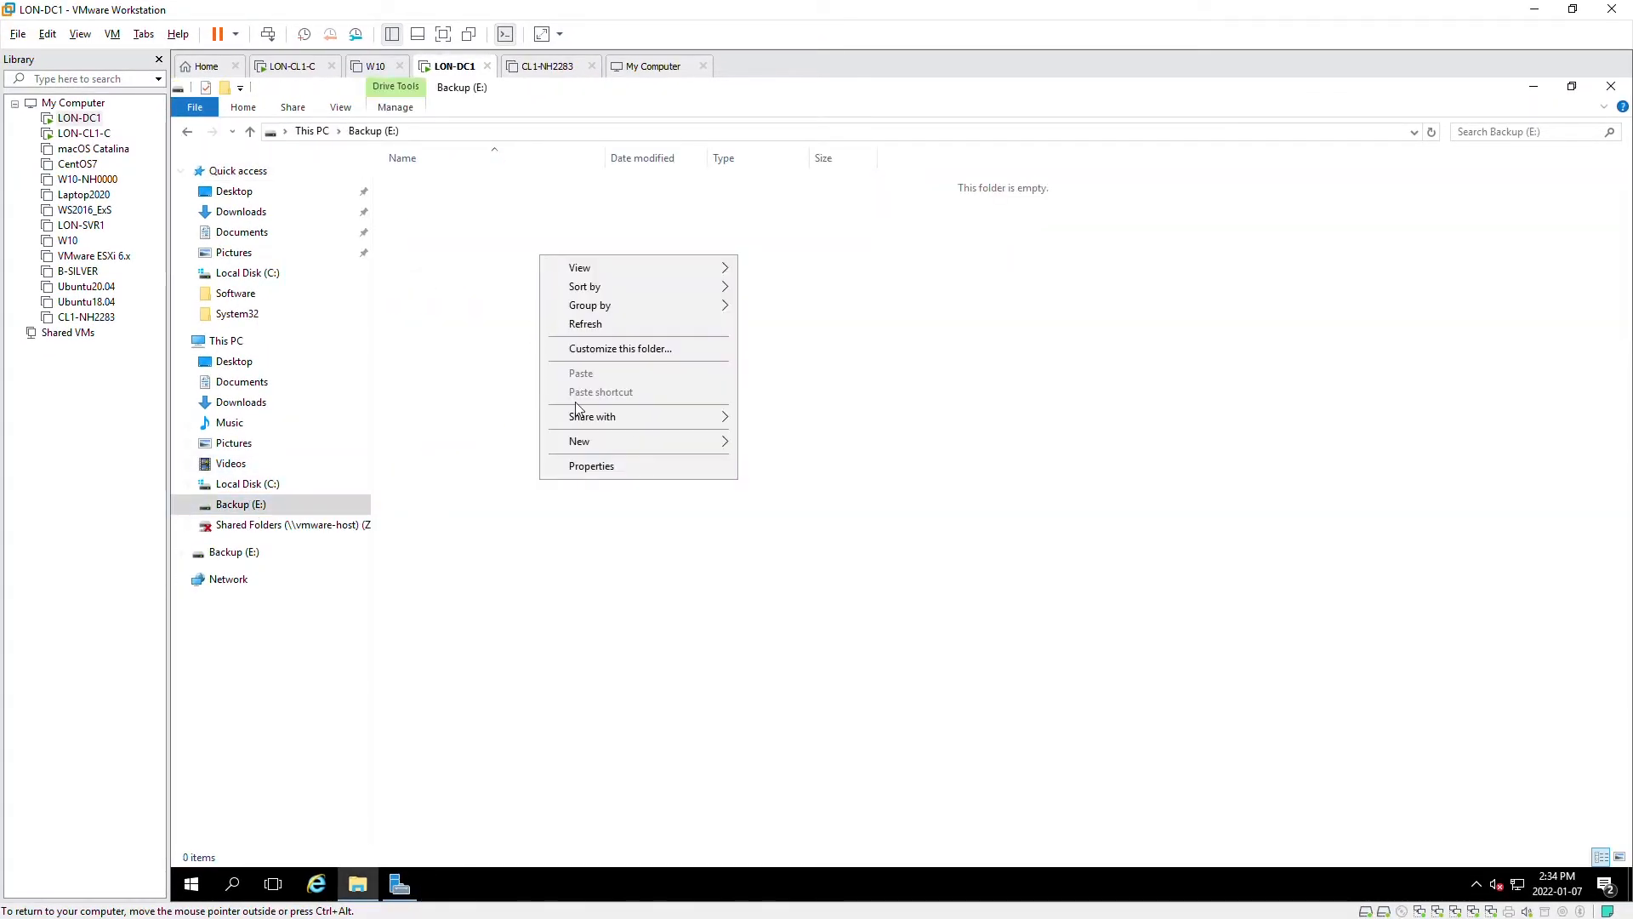
pyautogui.moveTo(723, 442)
pyautogui.click(780, 444)
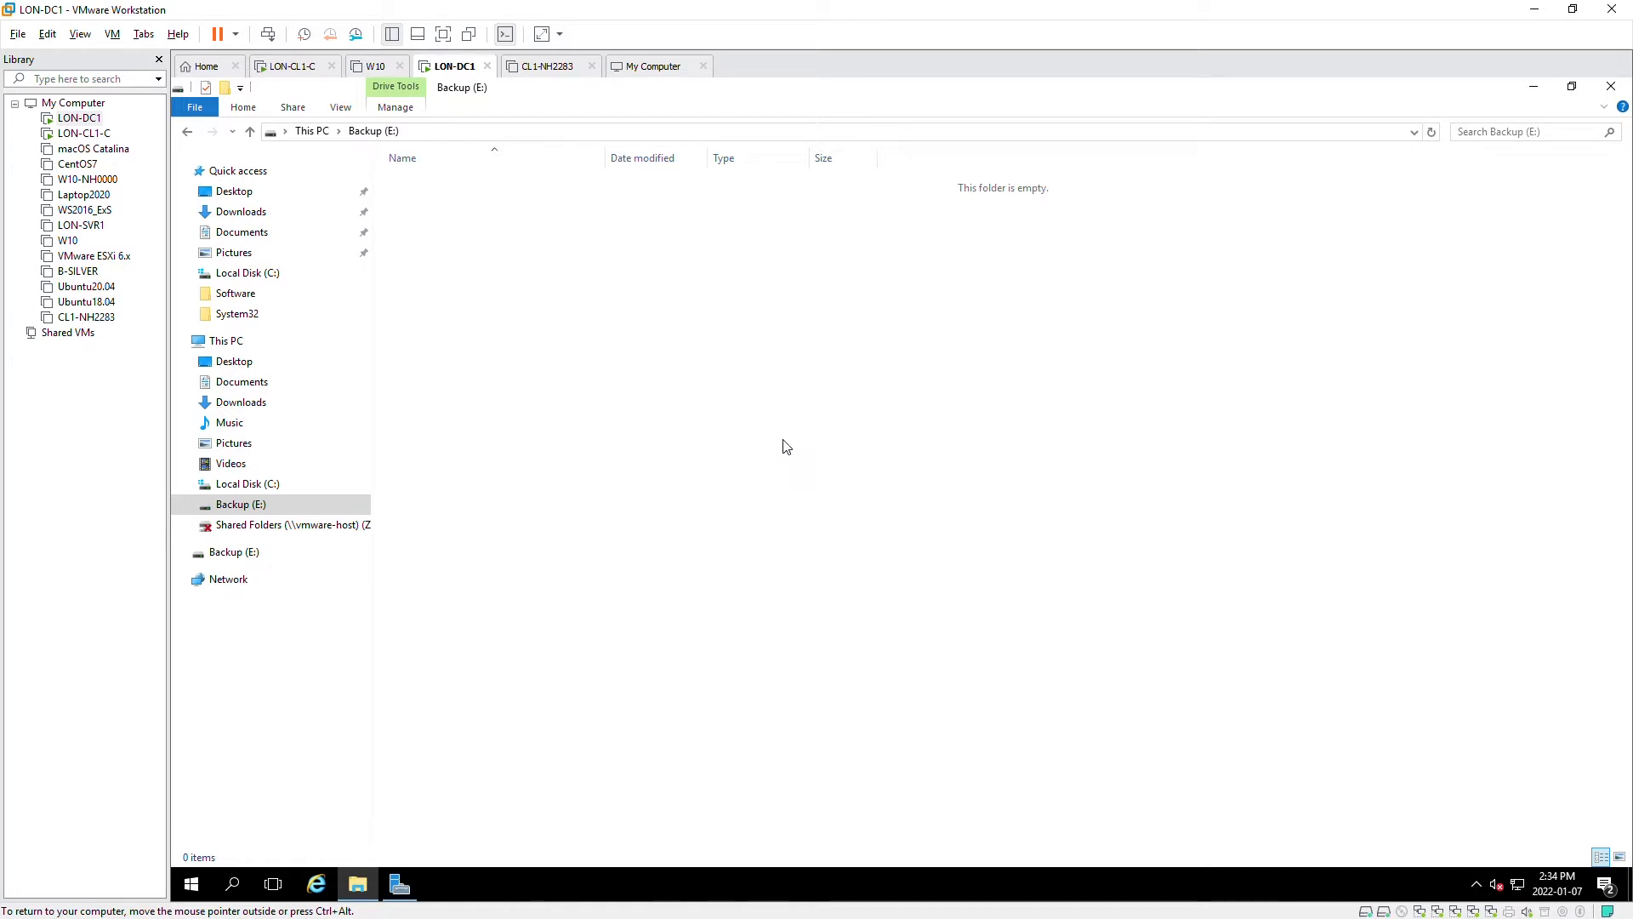
pyautogui.write('BAK')
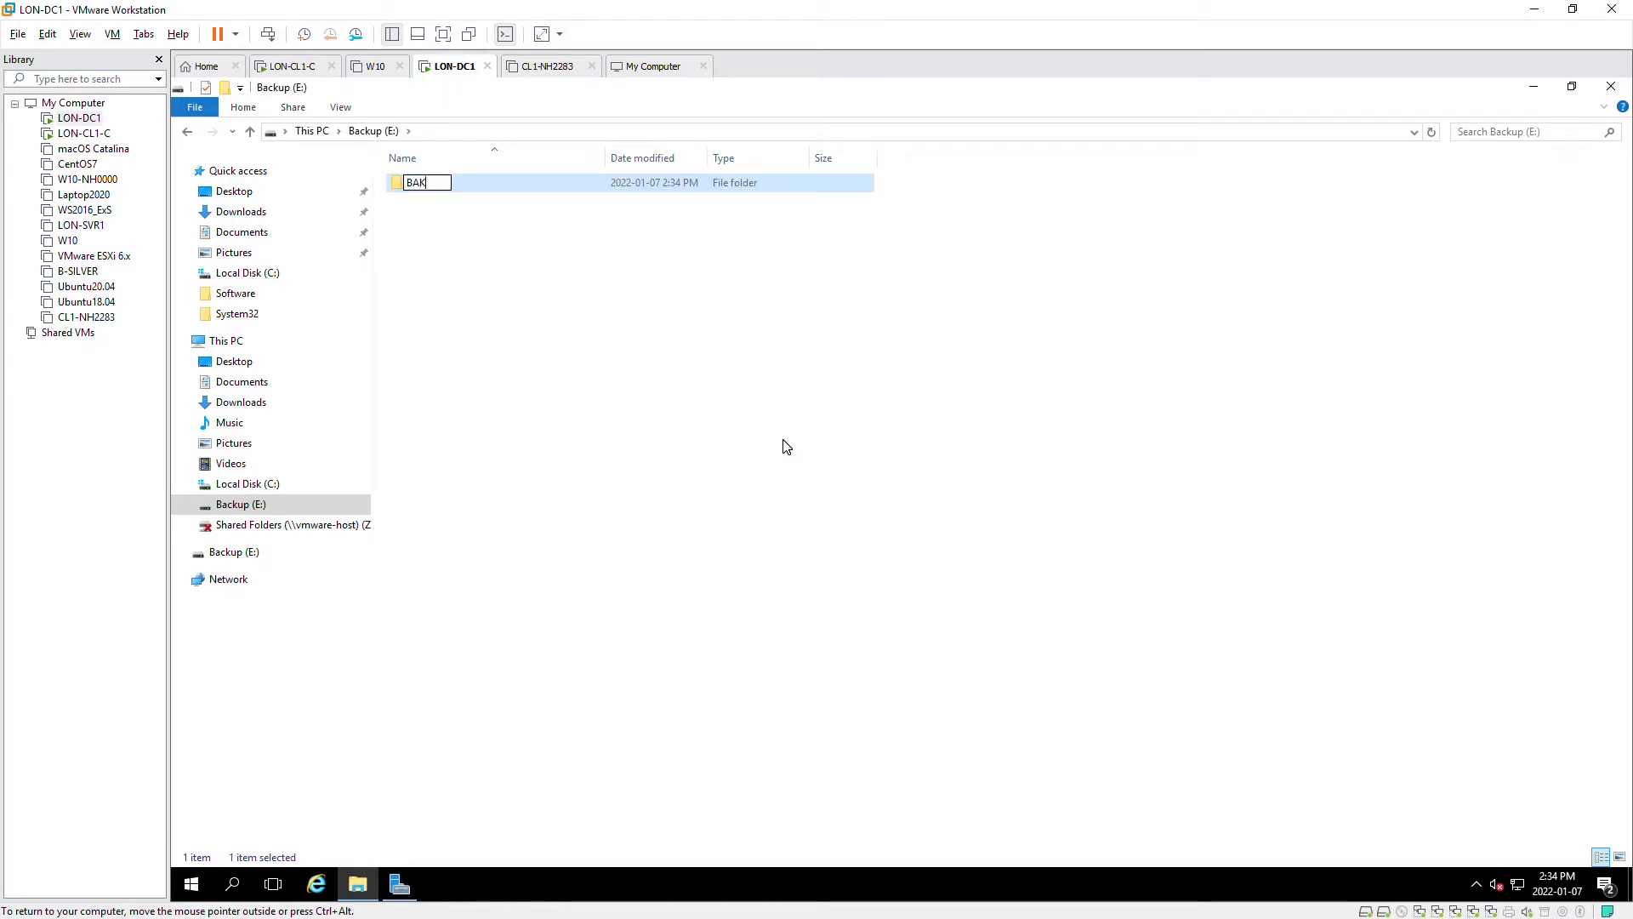
pyautogui.click(541, 366)
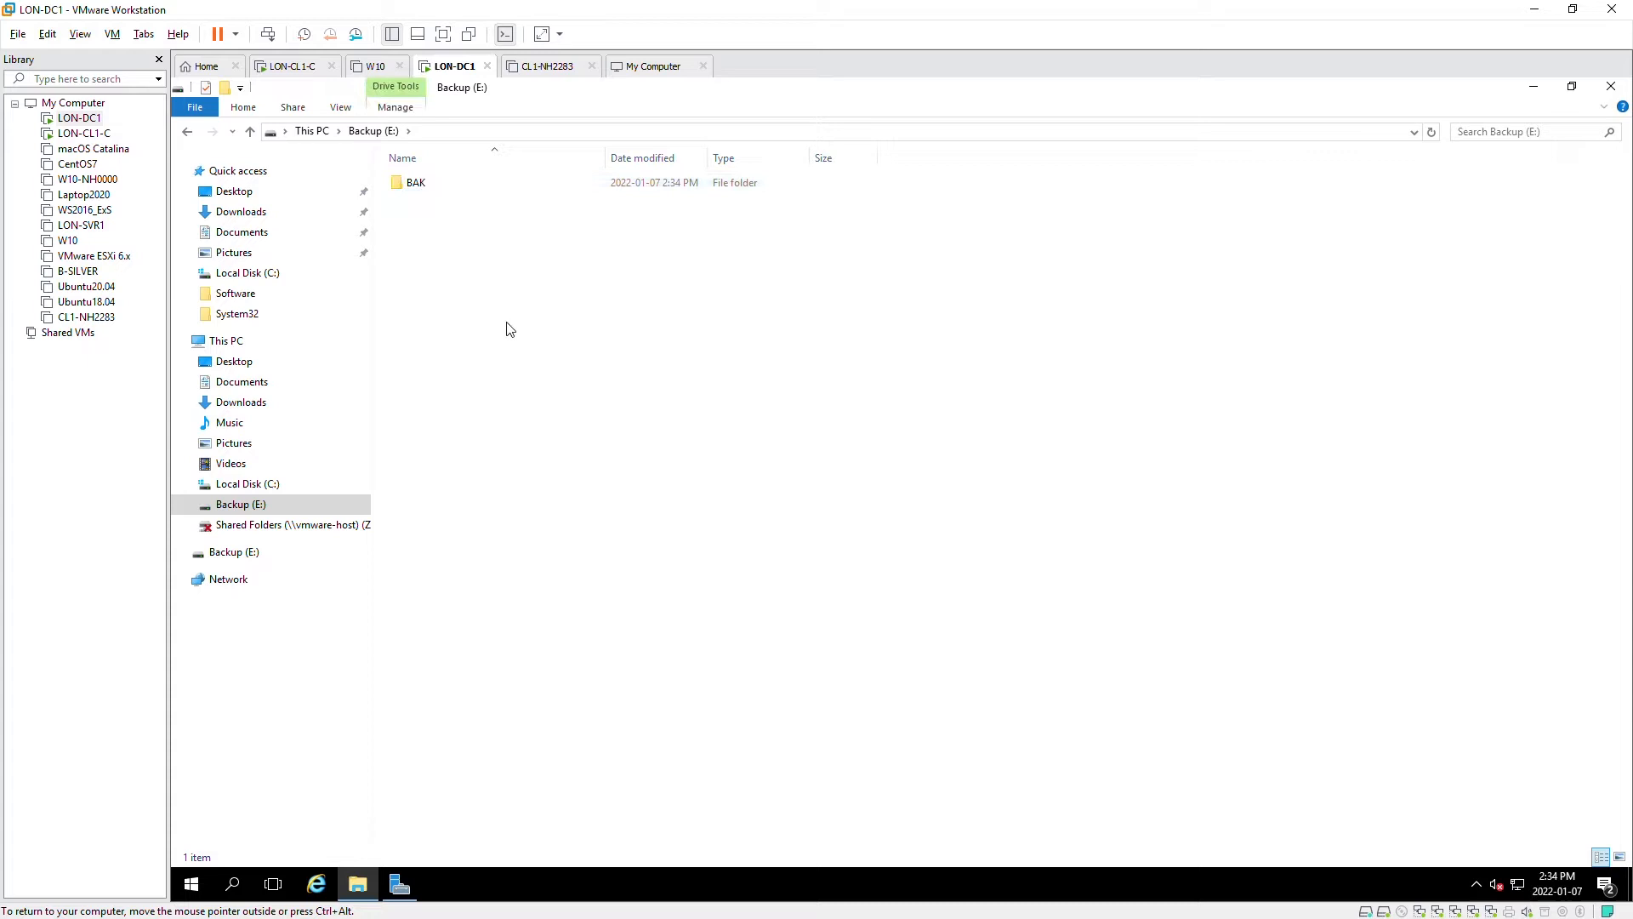
# - Open the BAK folder's Properties
pyautogui.click(423, 190)
pyautogui.rightClick(428, 192)
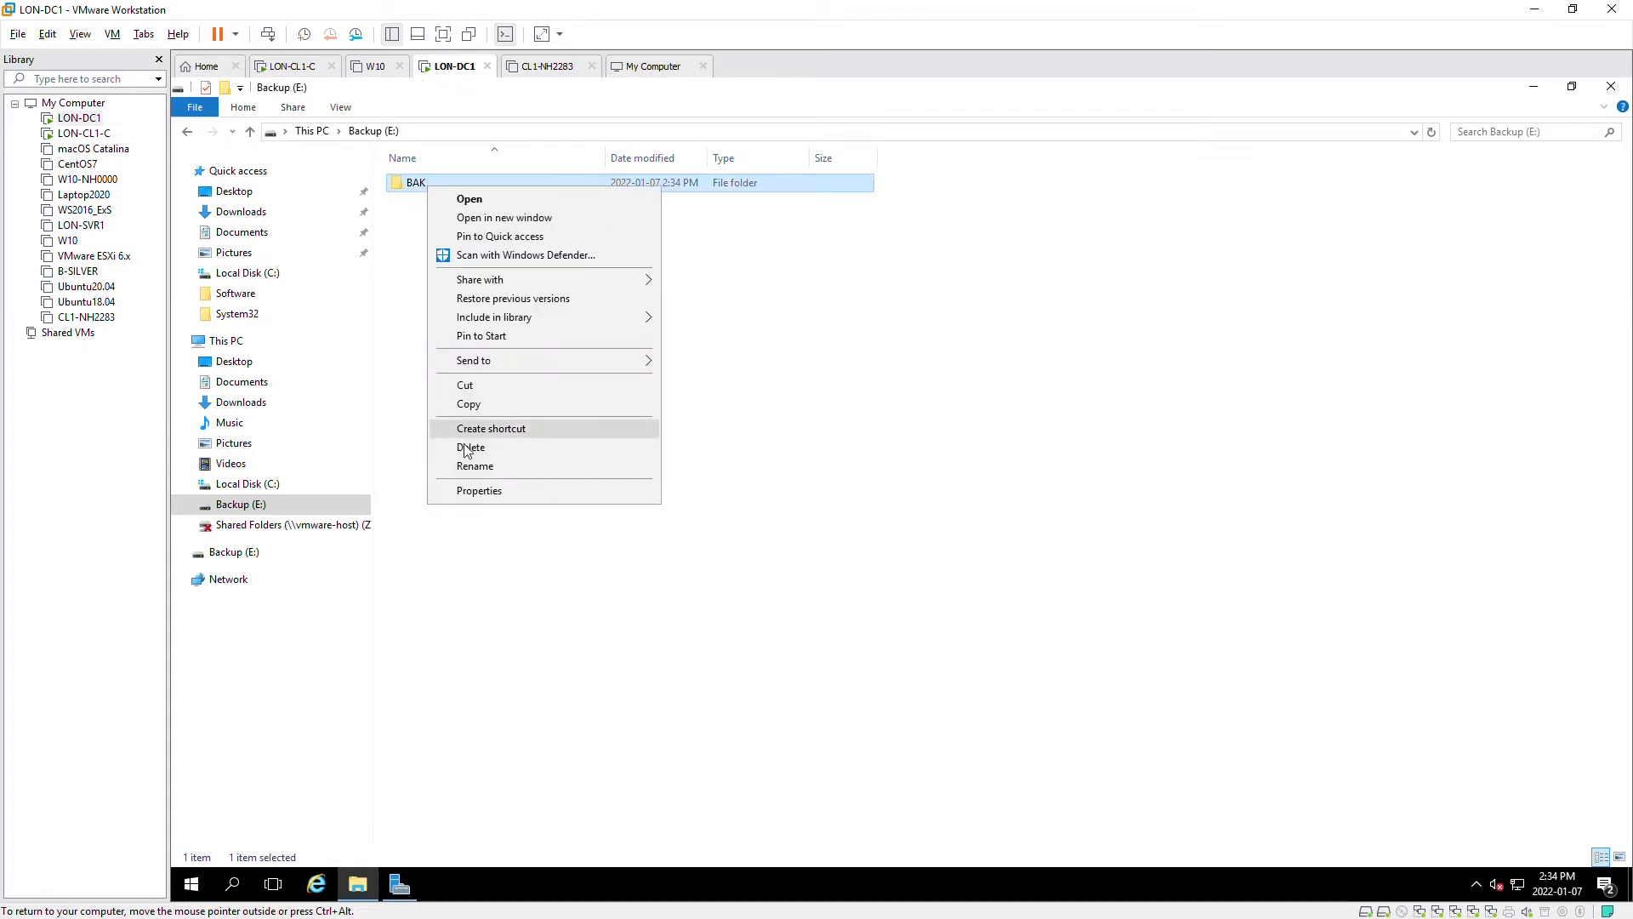
pyautogui.click(491, 489)
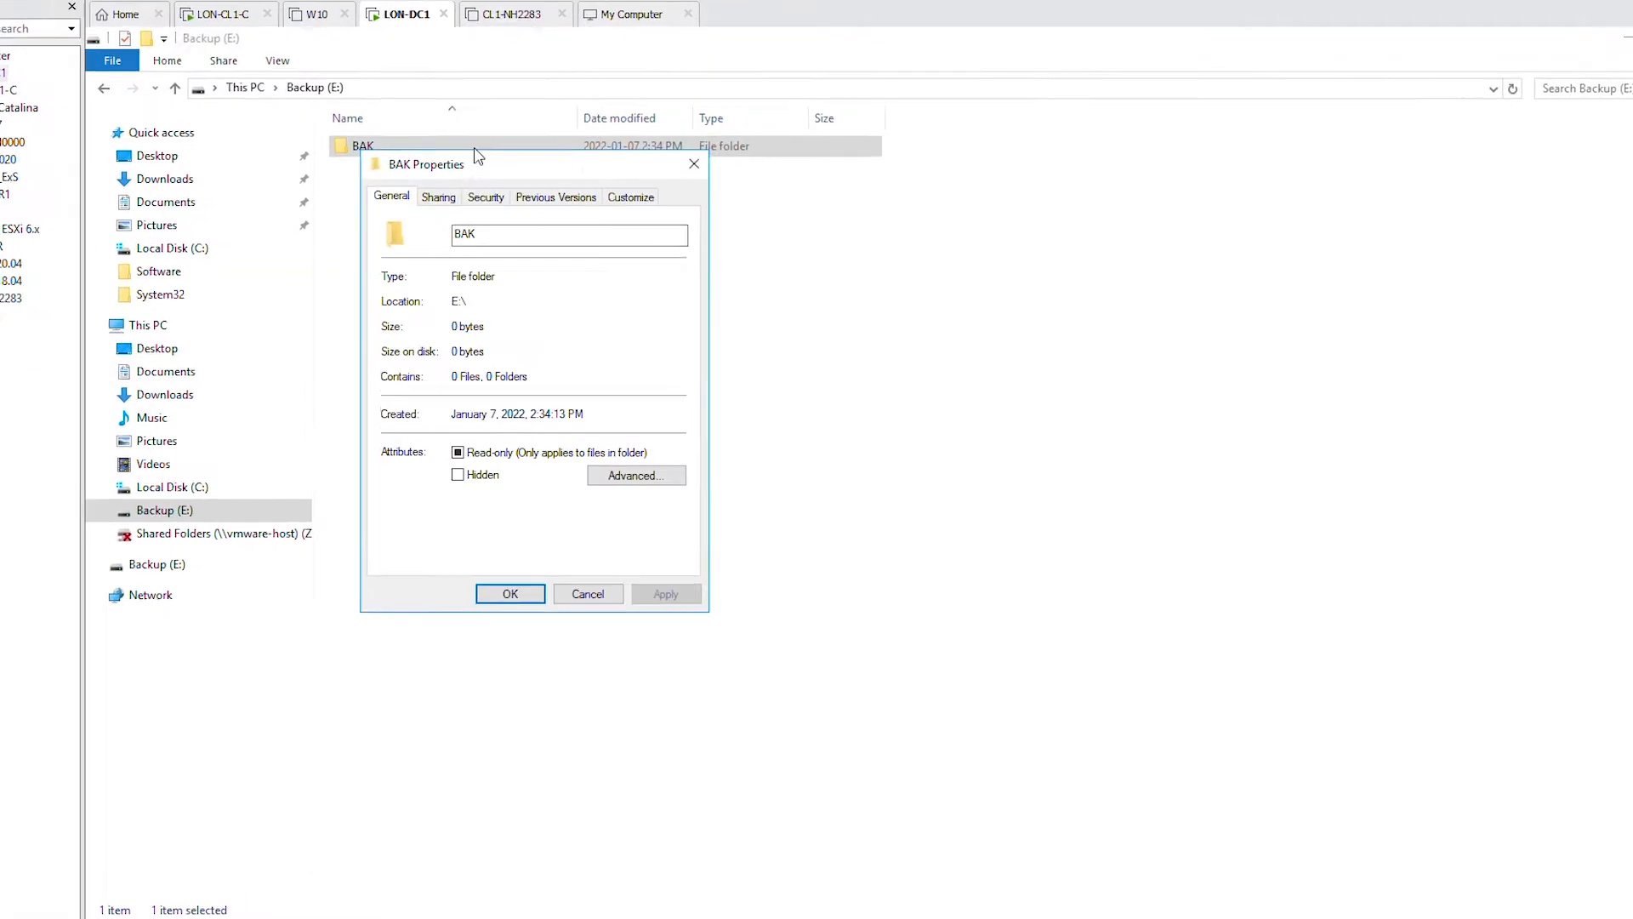
# - Enable Advanced Sharing on BAK, give Everyone Full Control, and close Properties
pyautogui.click(439, 196)
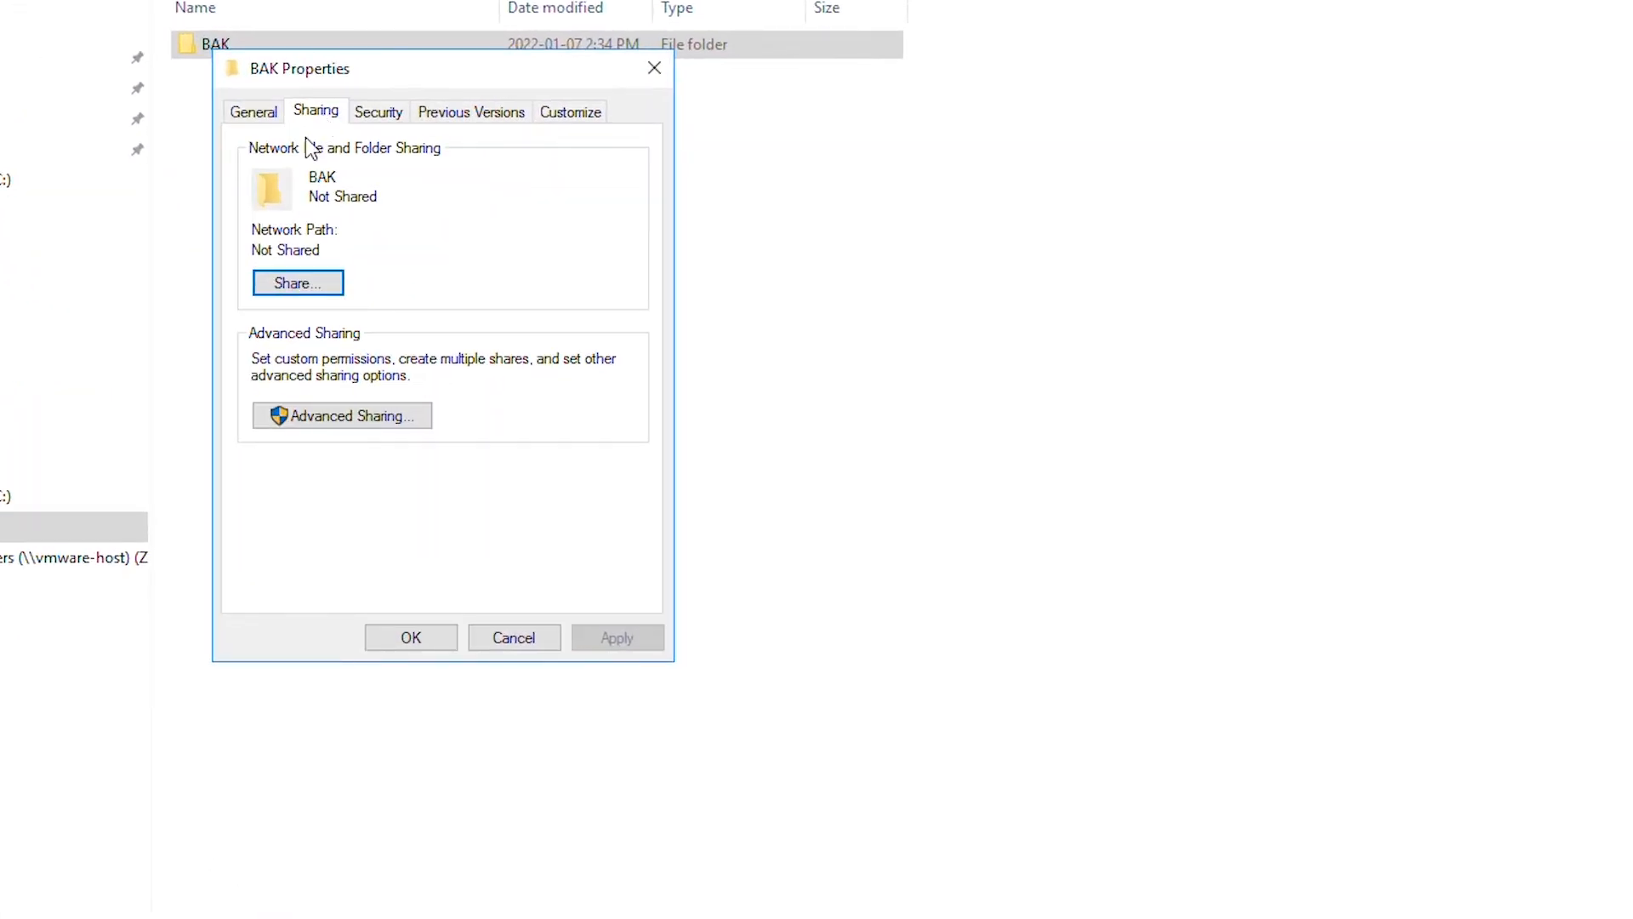
pyautogui.click(346, 425)
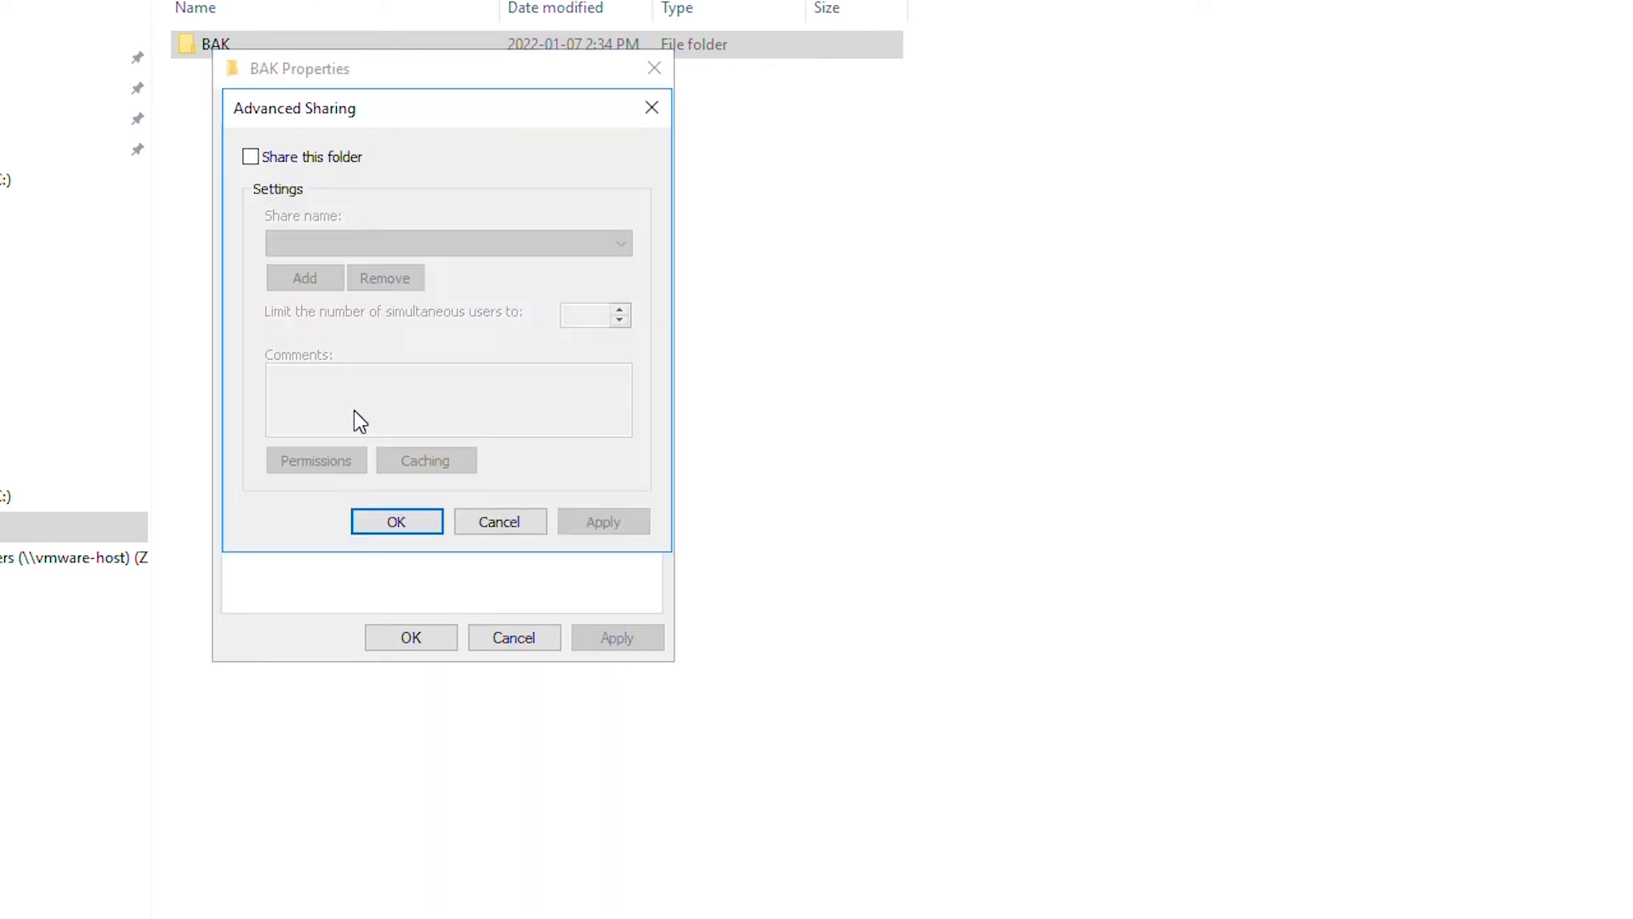
pyautogui.click(290, 160)
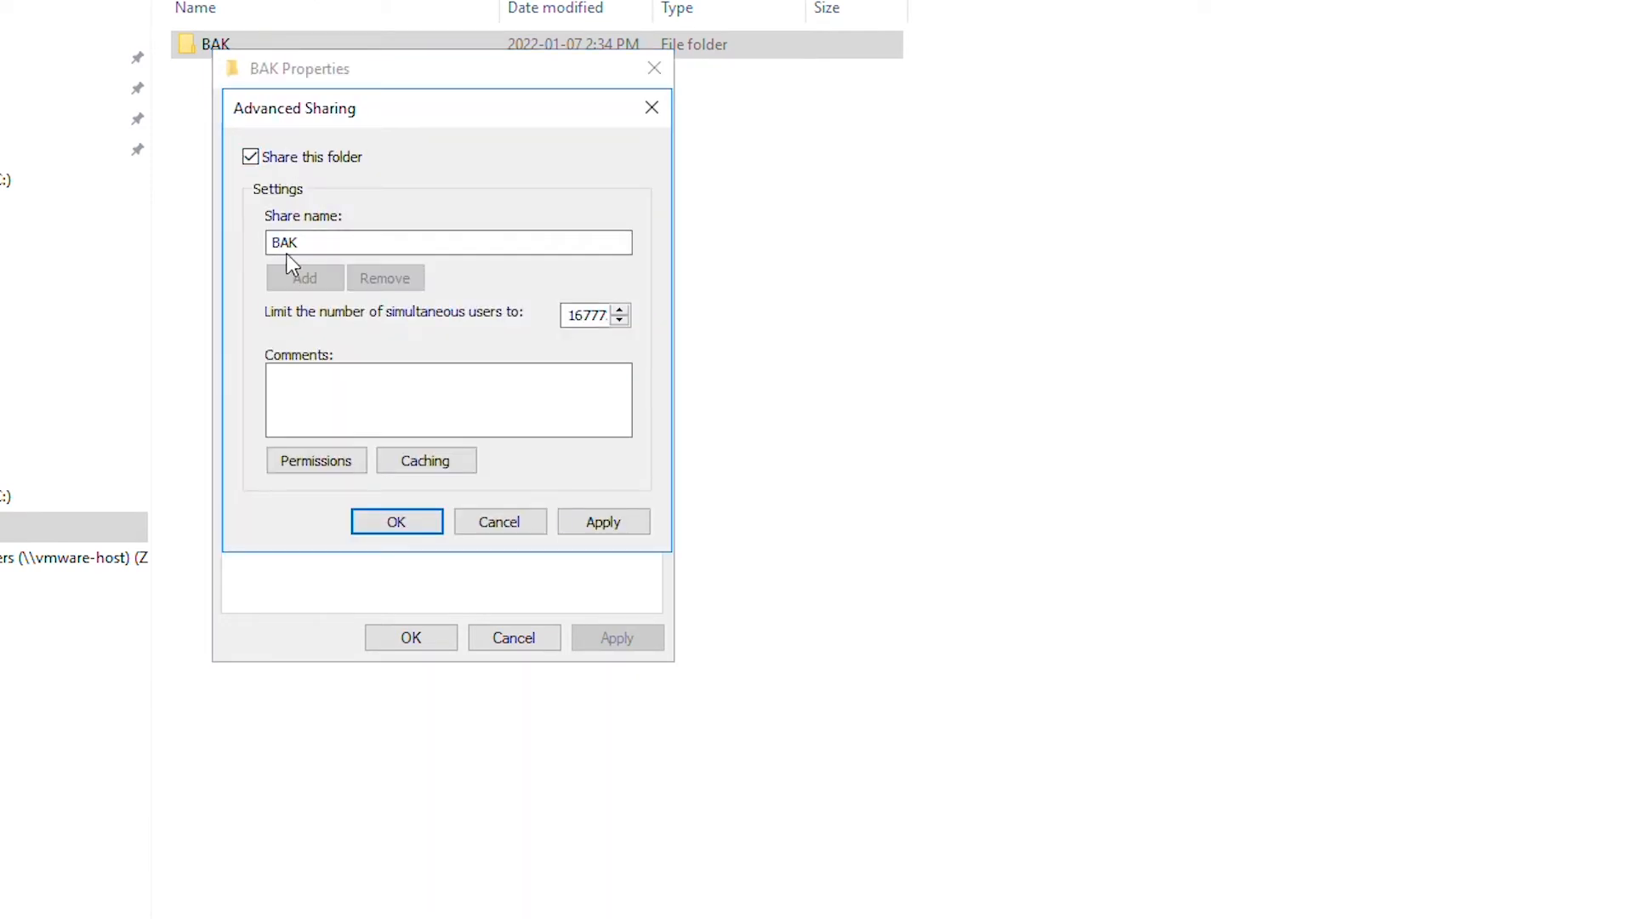
pyautogui.click(302, 469)
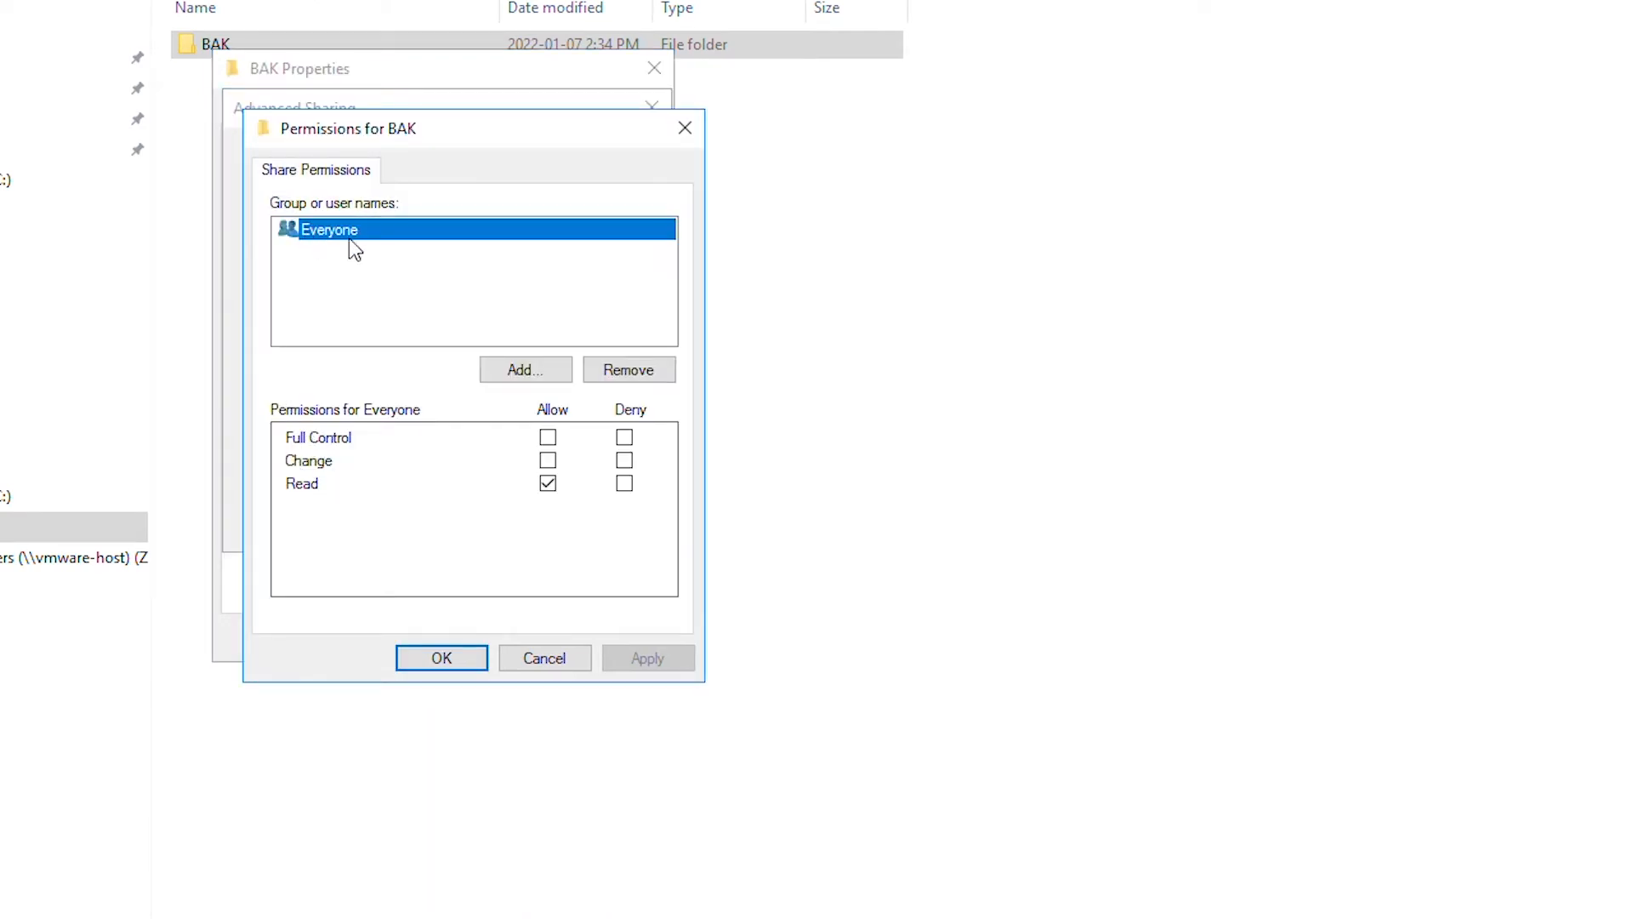
pyautogui.click(548, 437)
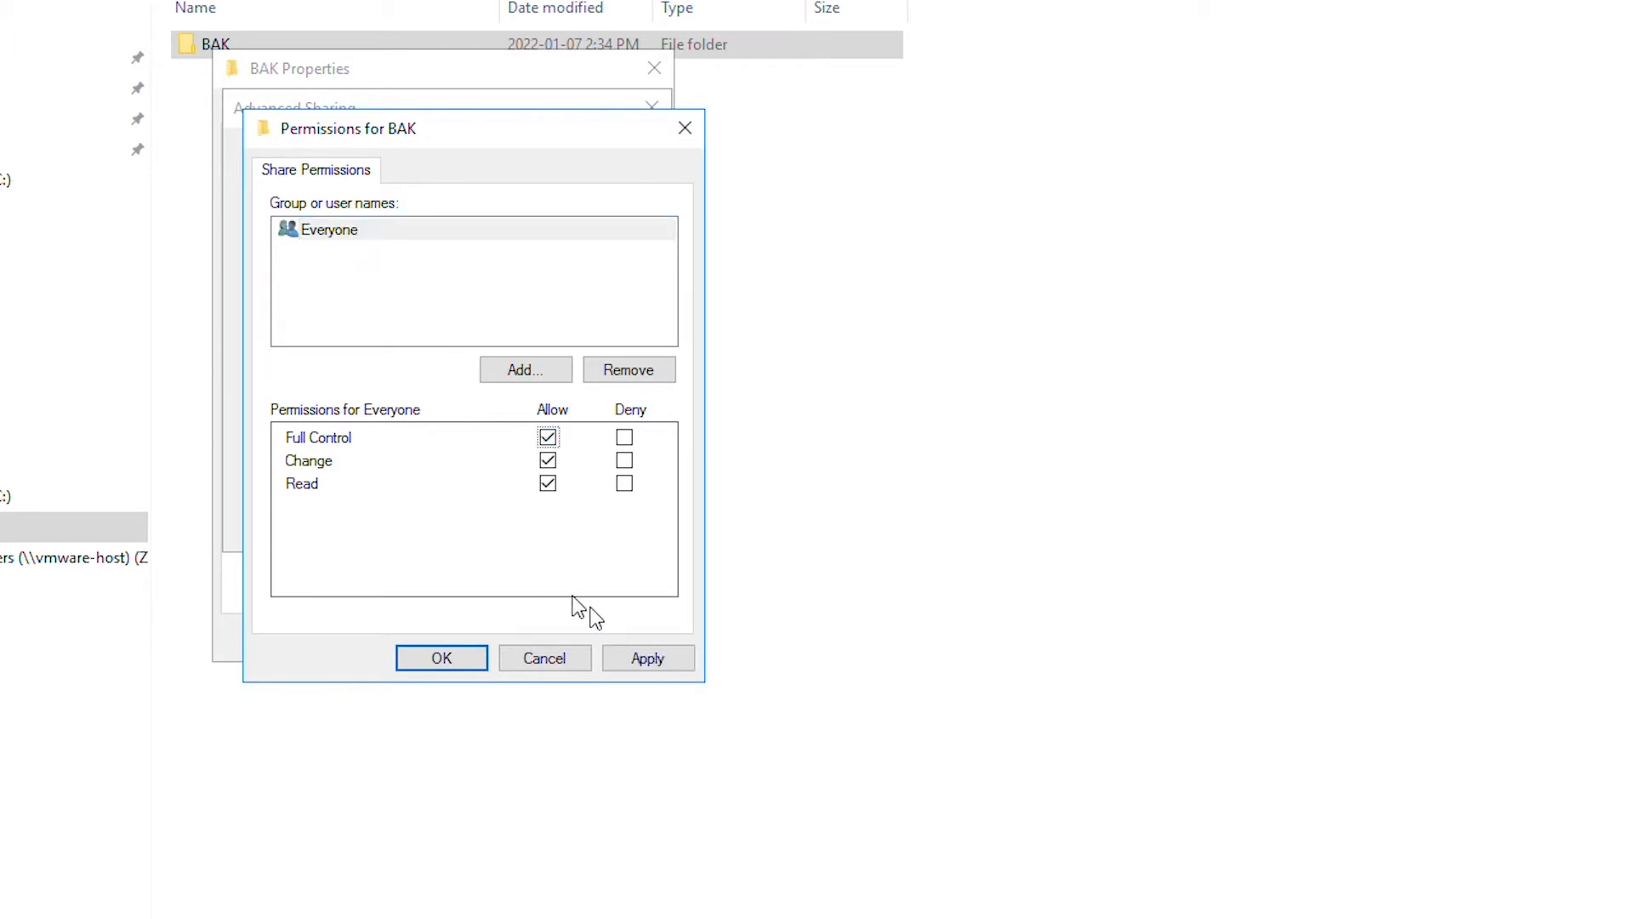
pyautogui.click(650, 660)
pyautogui.click(466, 661)
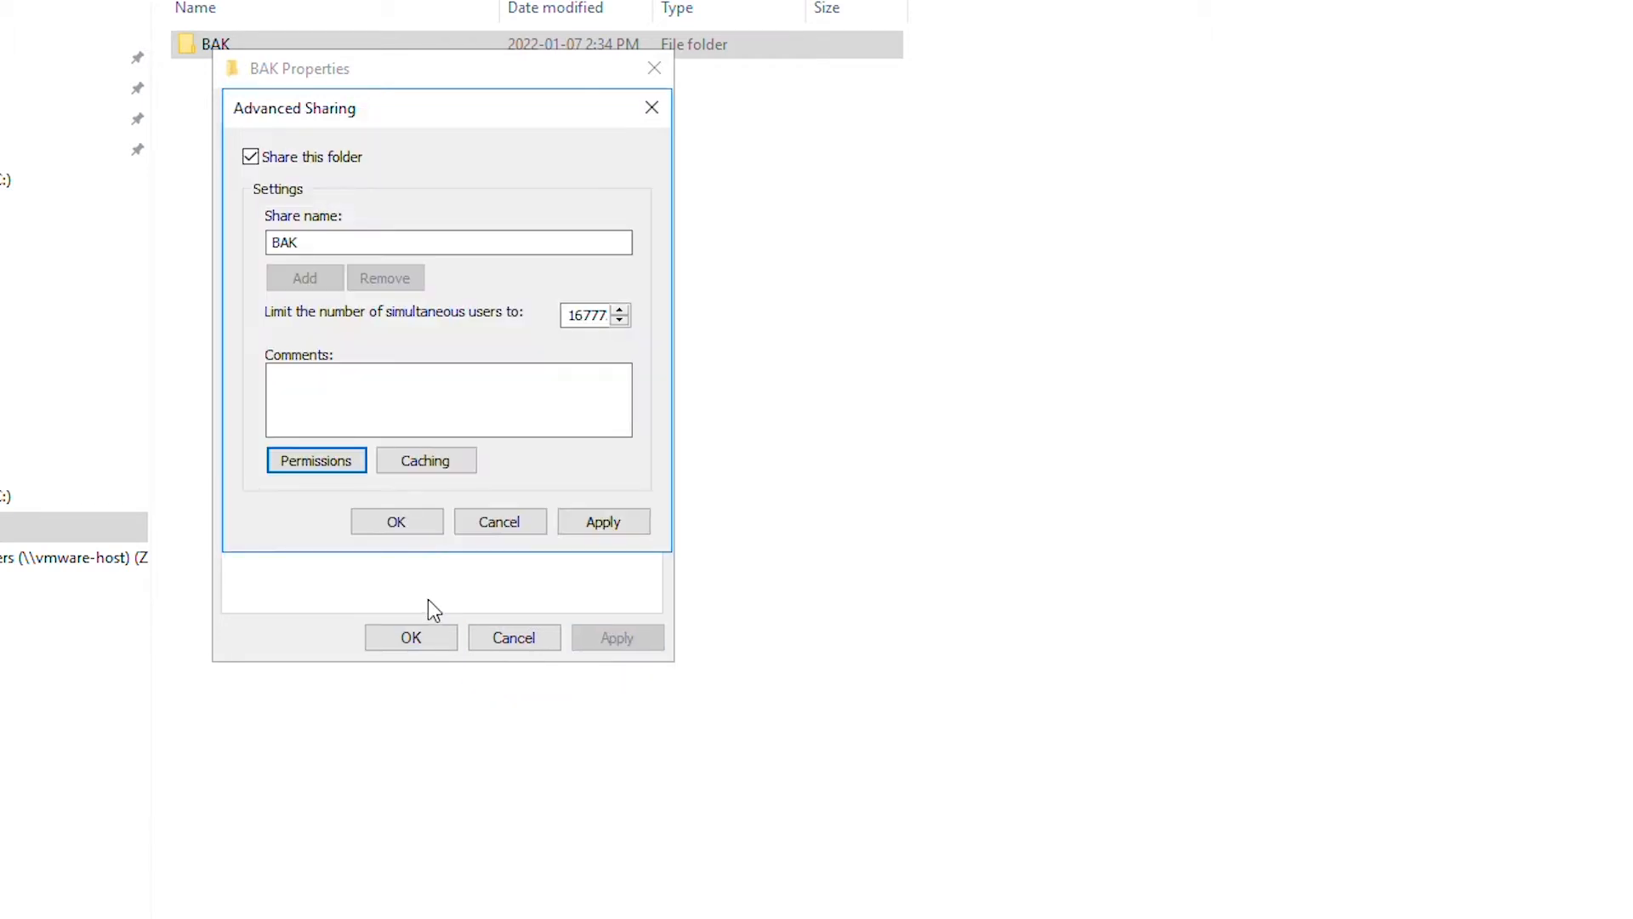
pyautogui.click(631, 522)
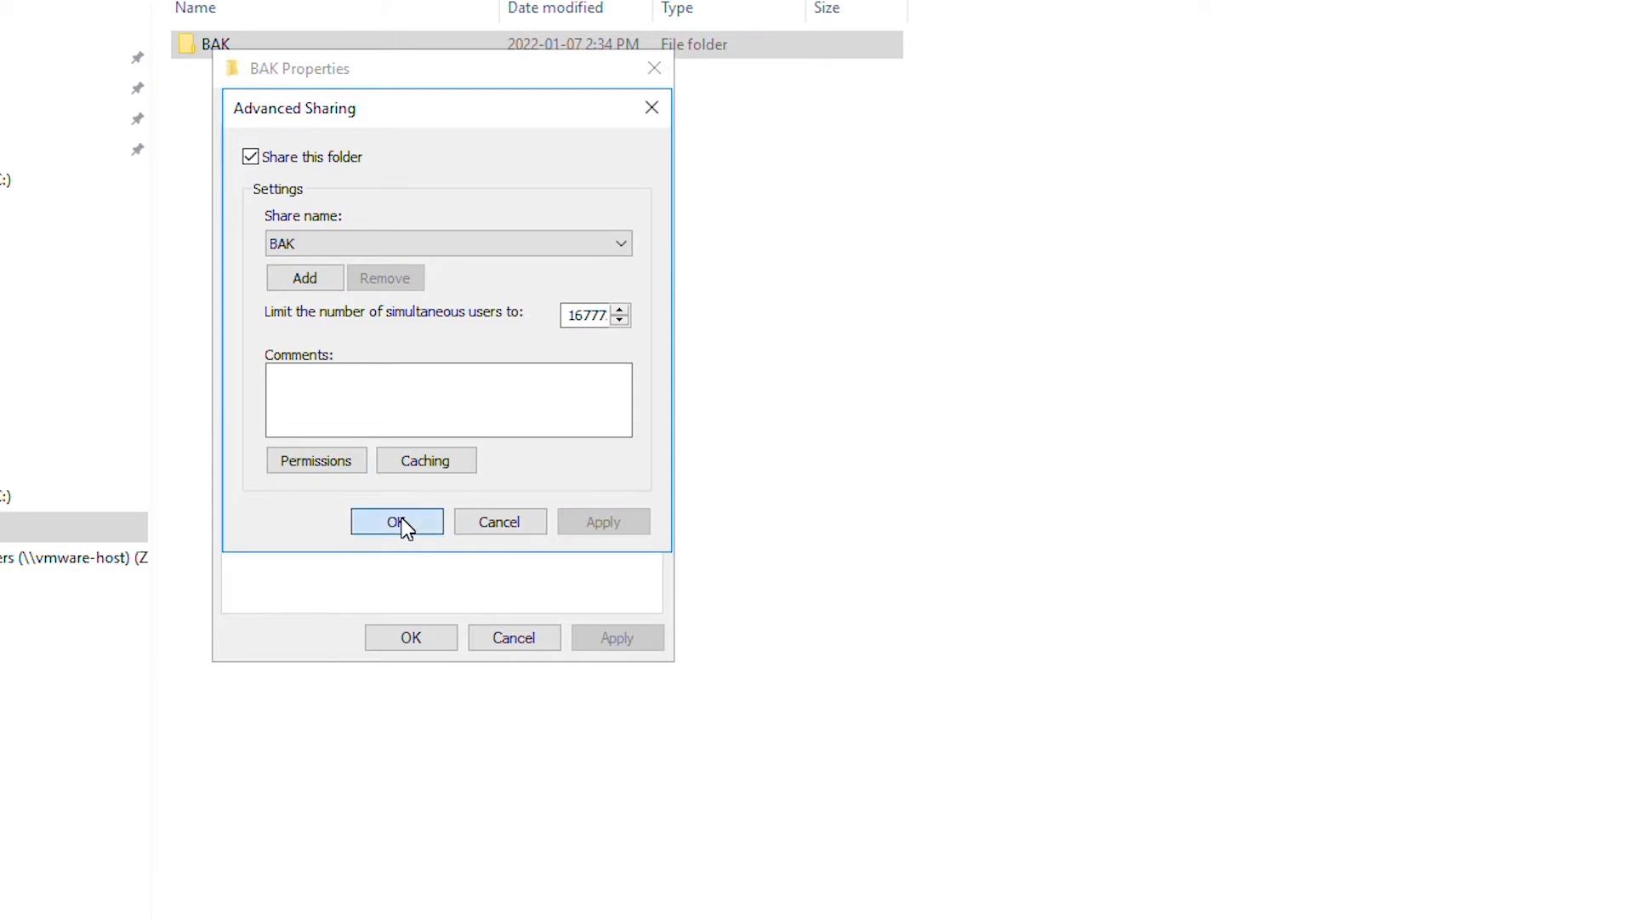
pyautogui.click(400, 521)
pyautogui.click(400, 639)
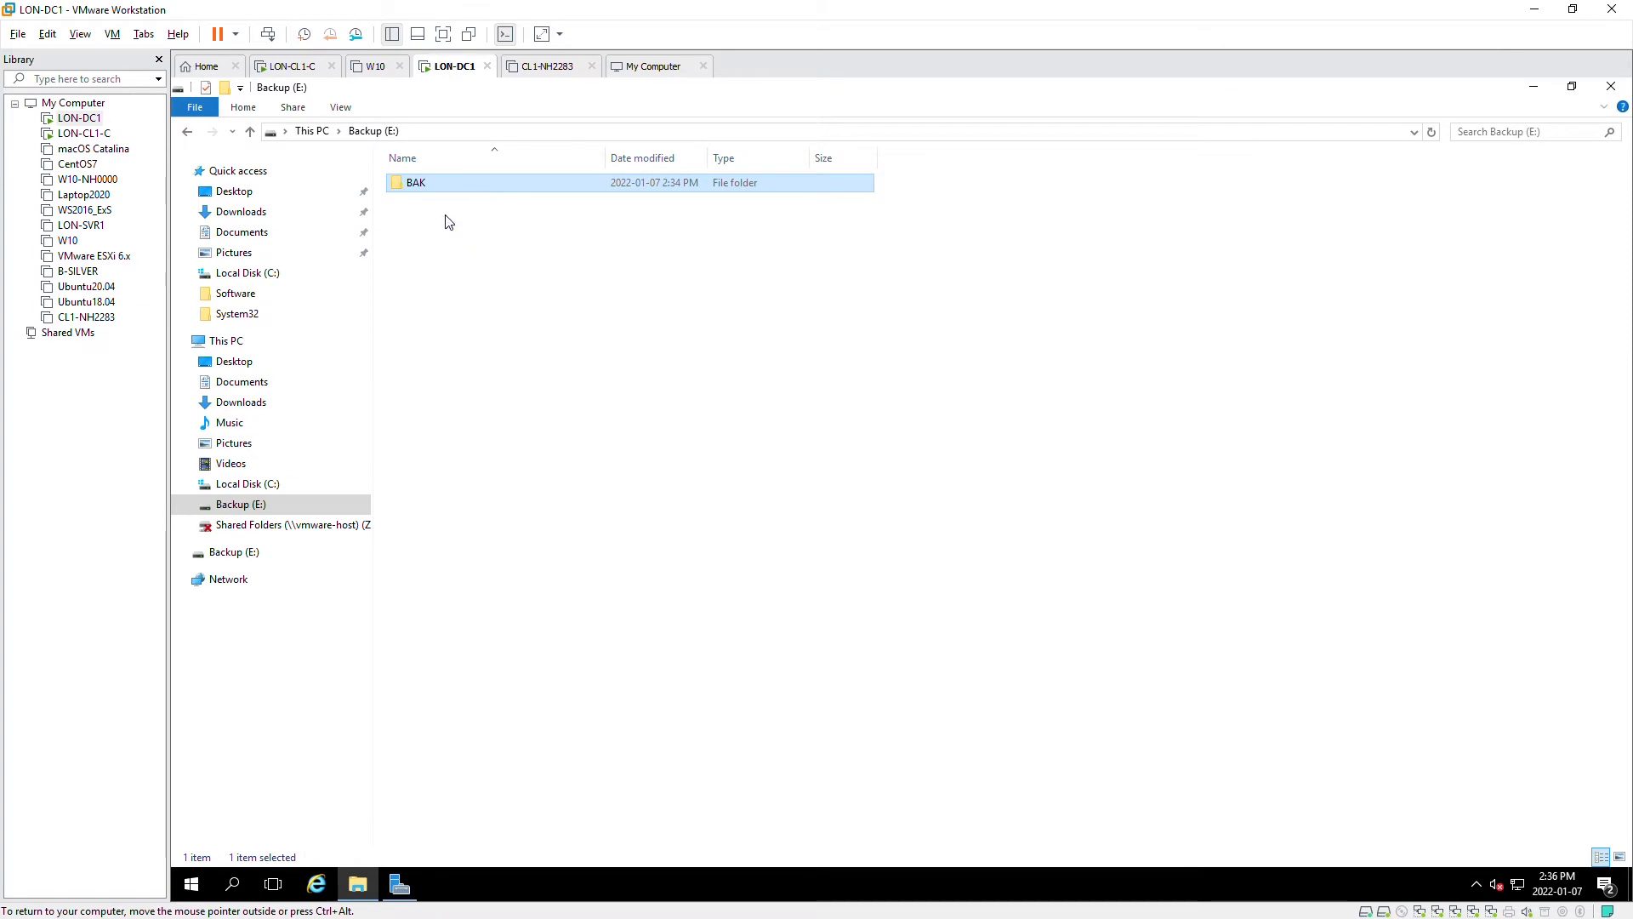
# - Browse to \\LON-DC1\BAK in Explorer, confirm it is empty, then switch to the LON-CL1-C VM
pyautogui.click(609, 134)
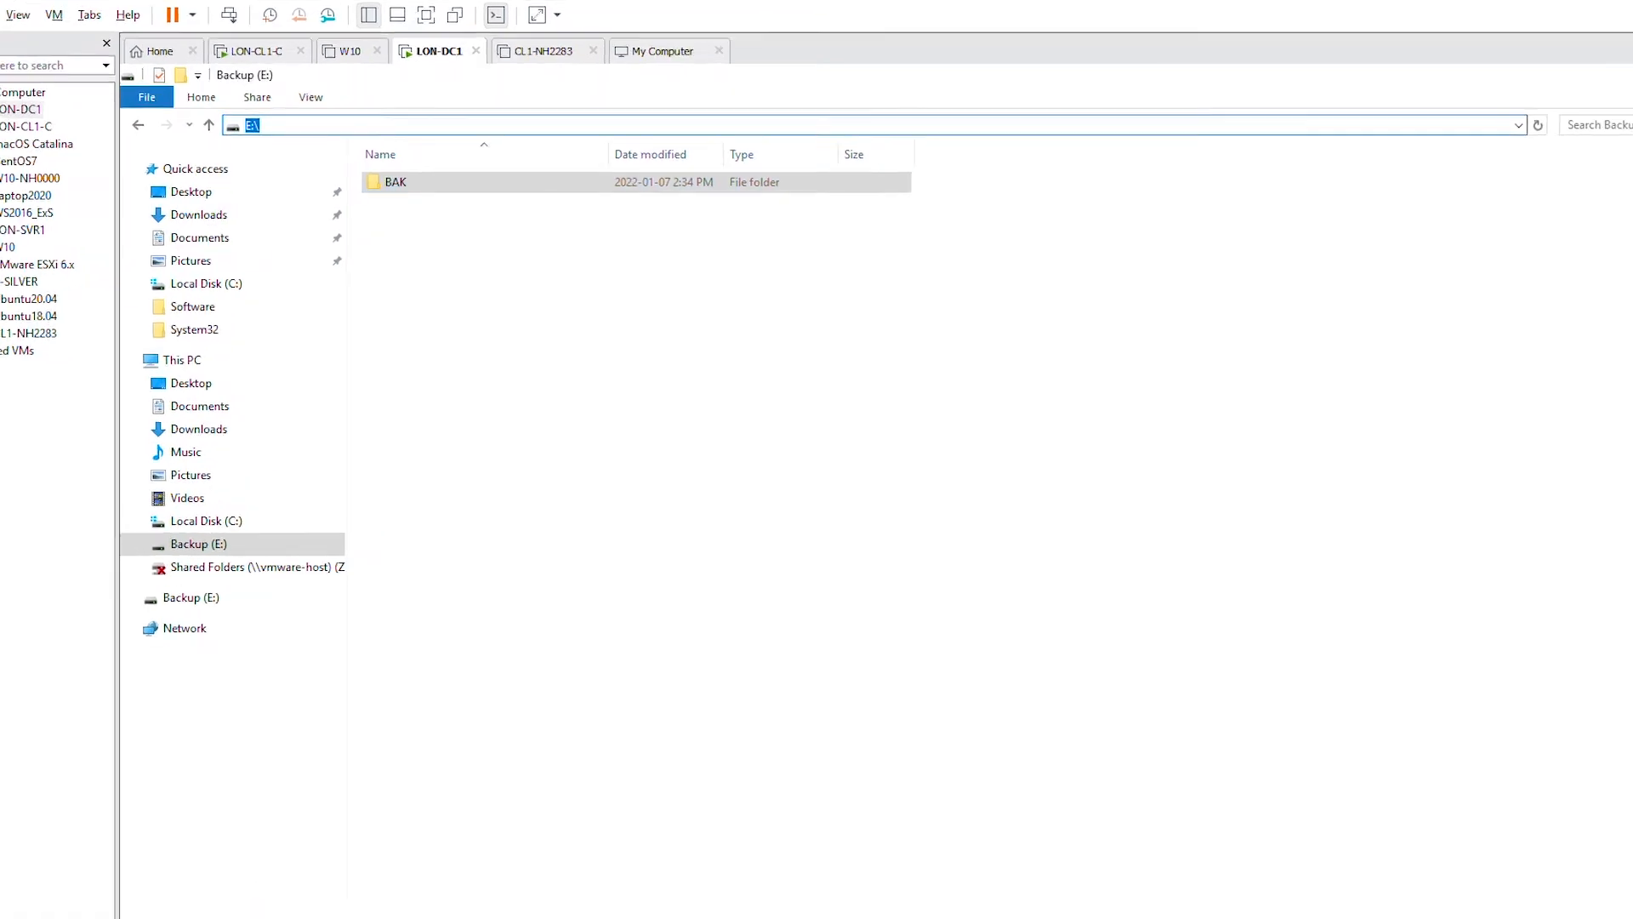
pyautogui.write('\\\\')
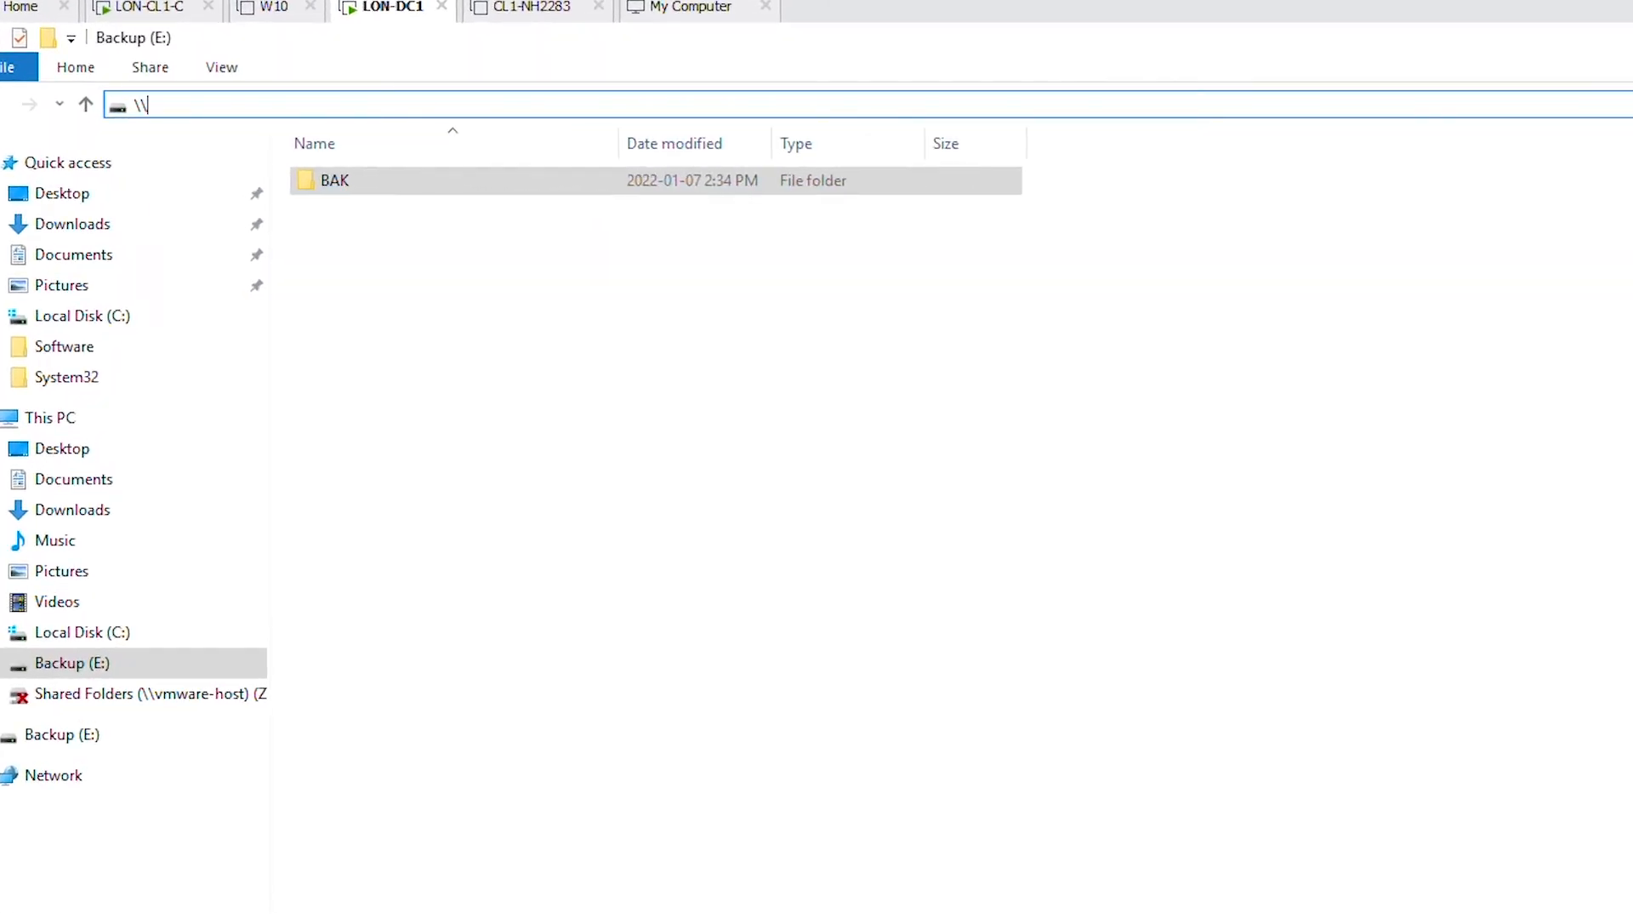
pyautogui.write('LON-DC1\\BAK')
pyautogui.press('Return')
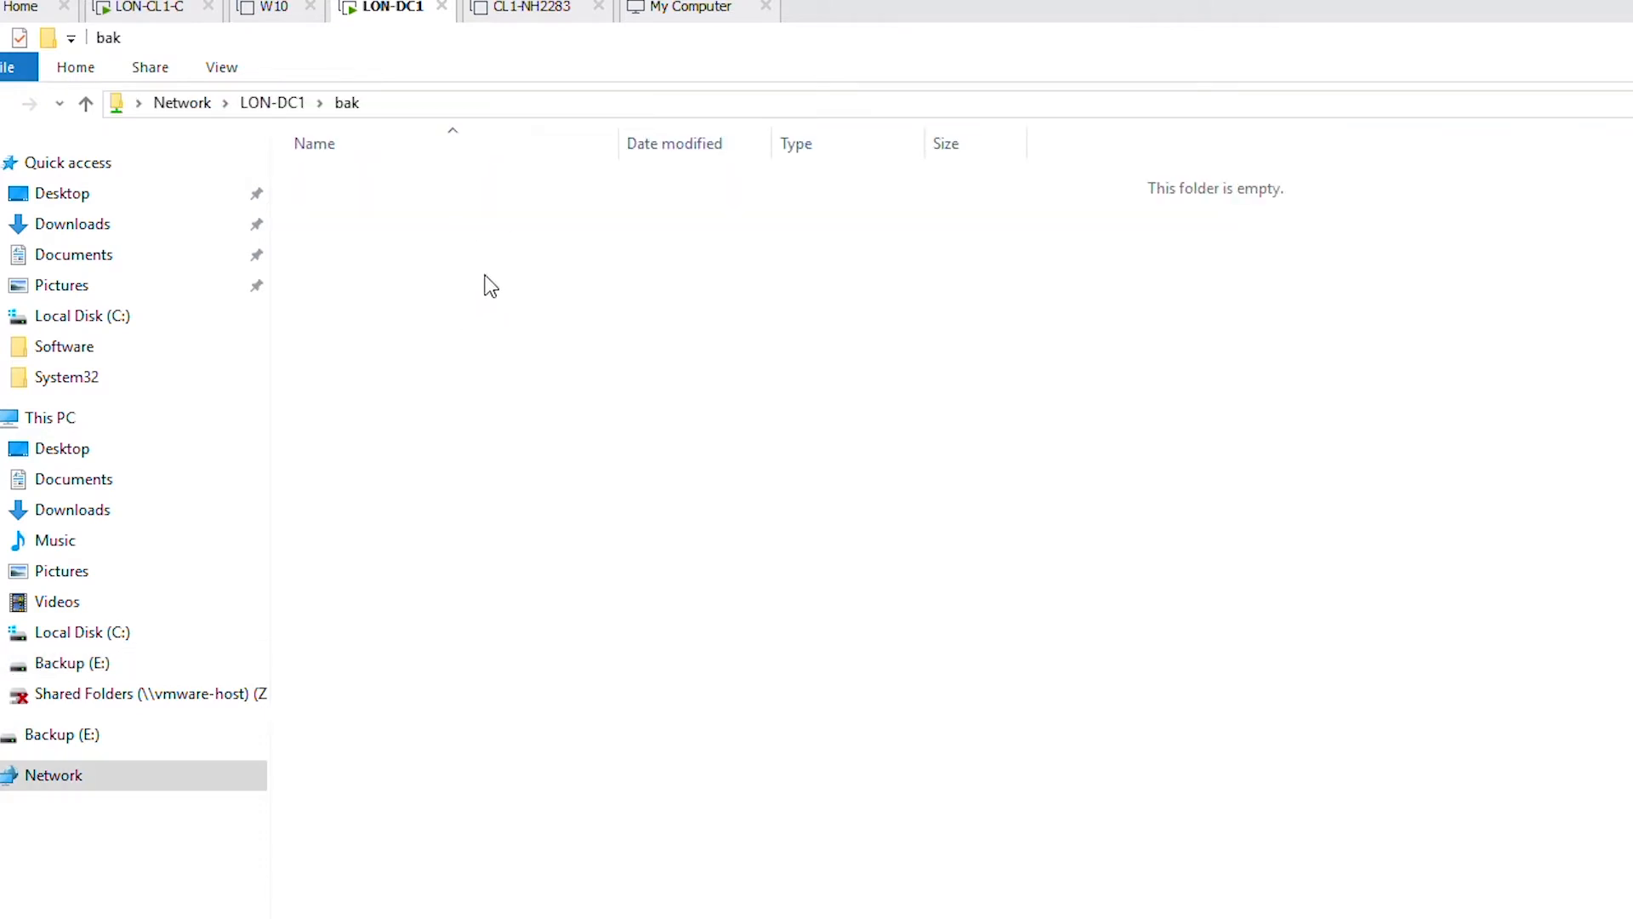
pyautogui.click(468, 100)
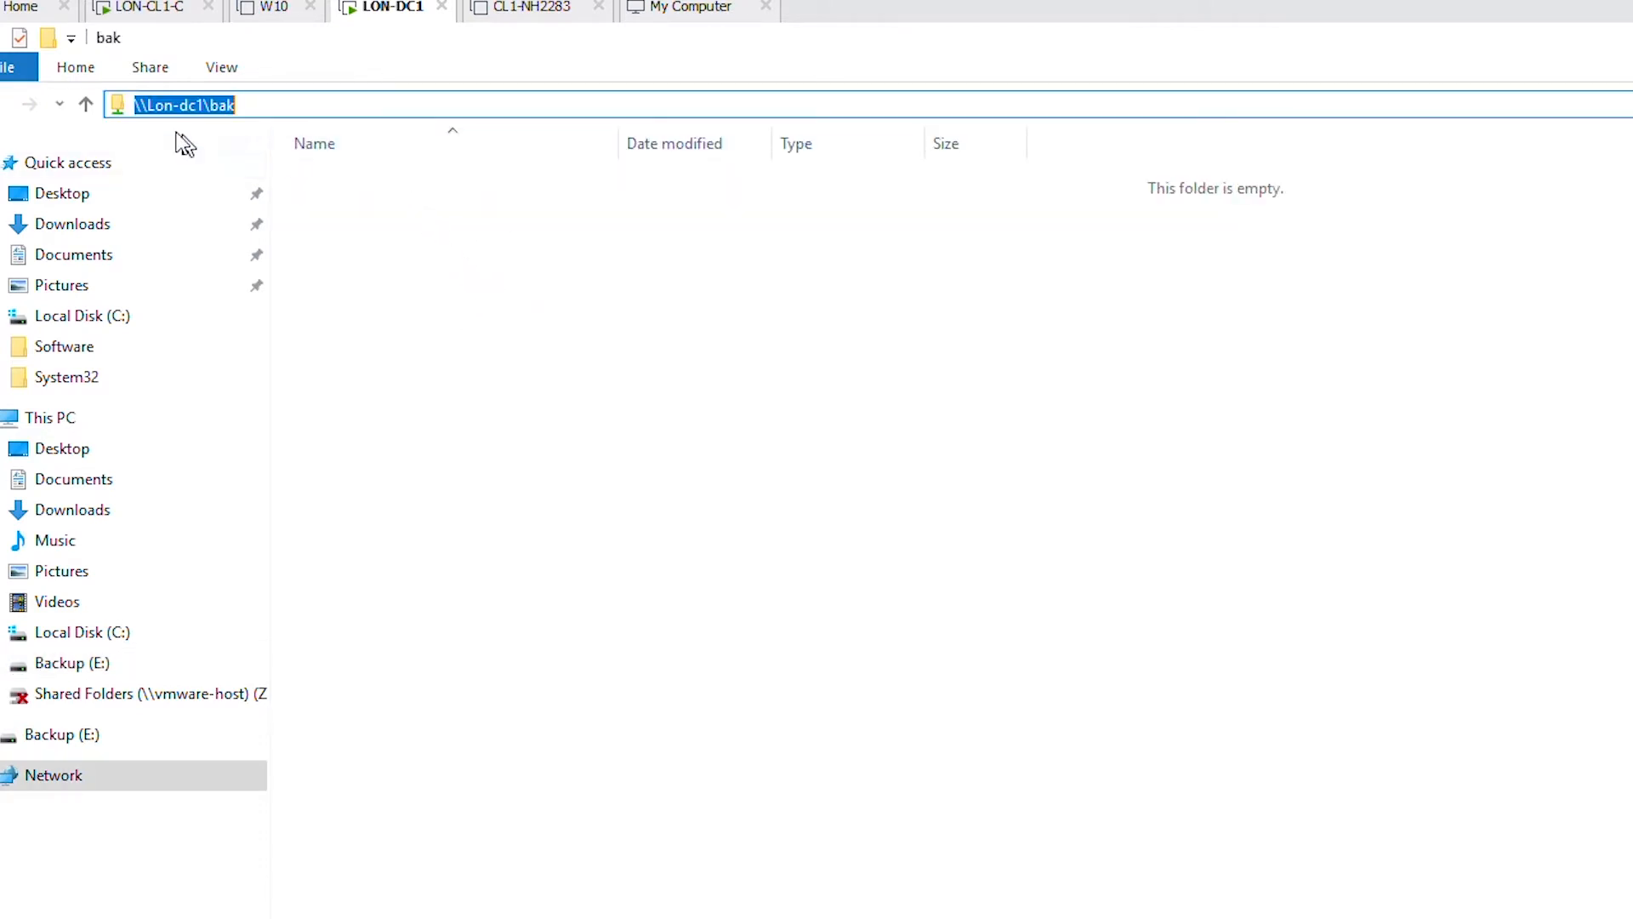
pyautogui.click(459, 365)
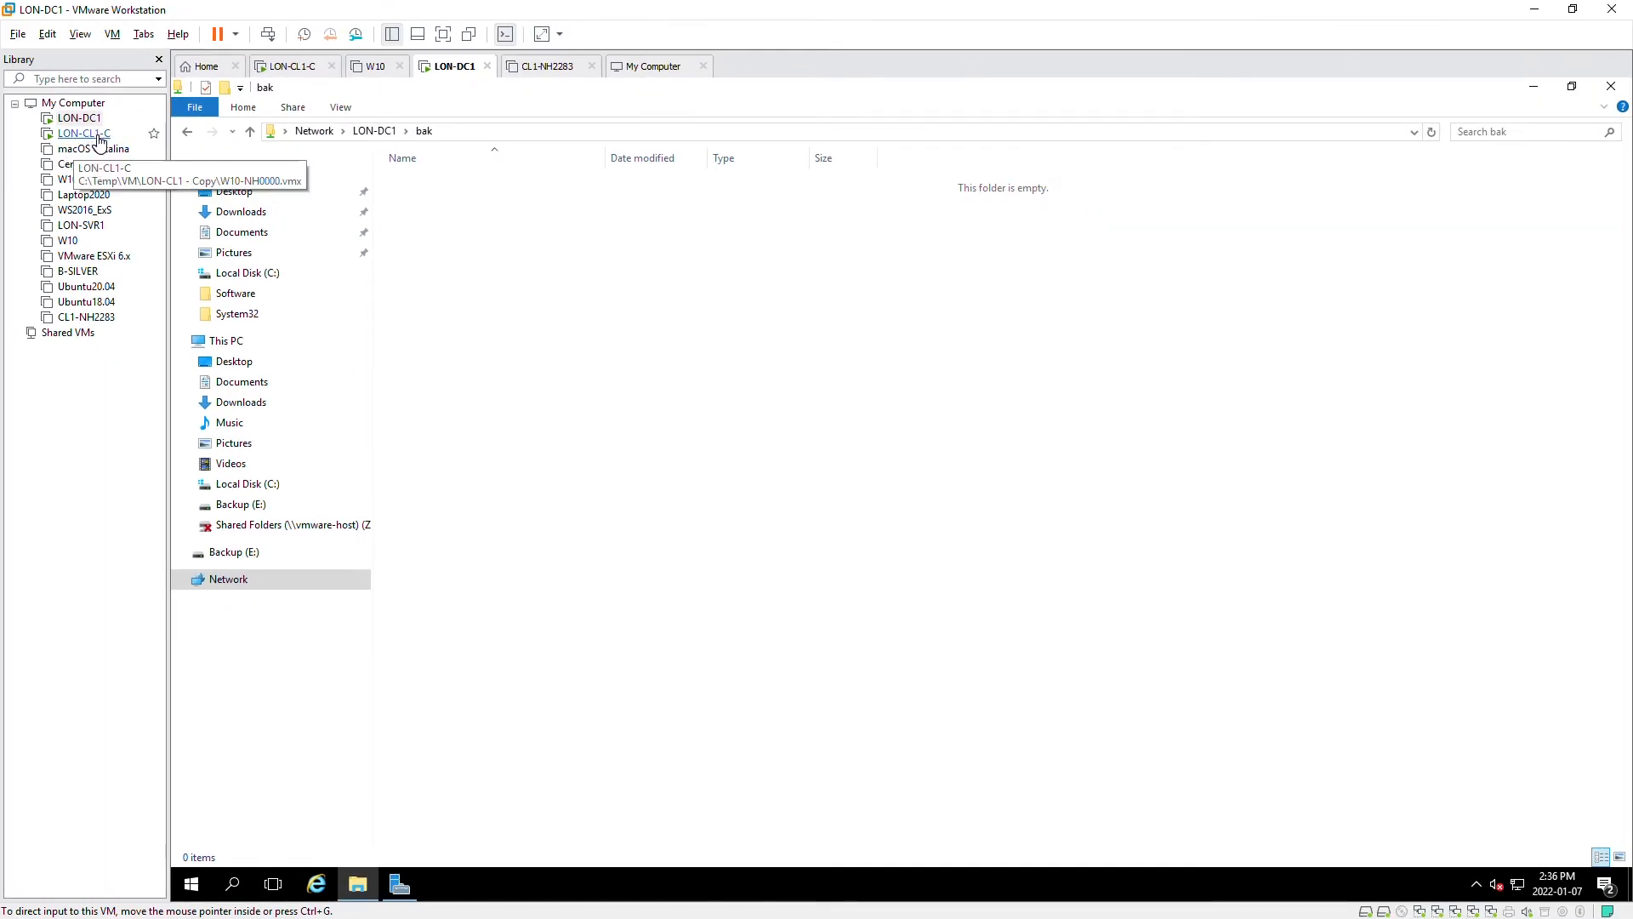
pyautogui.click(99, 136)
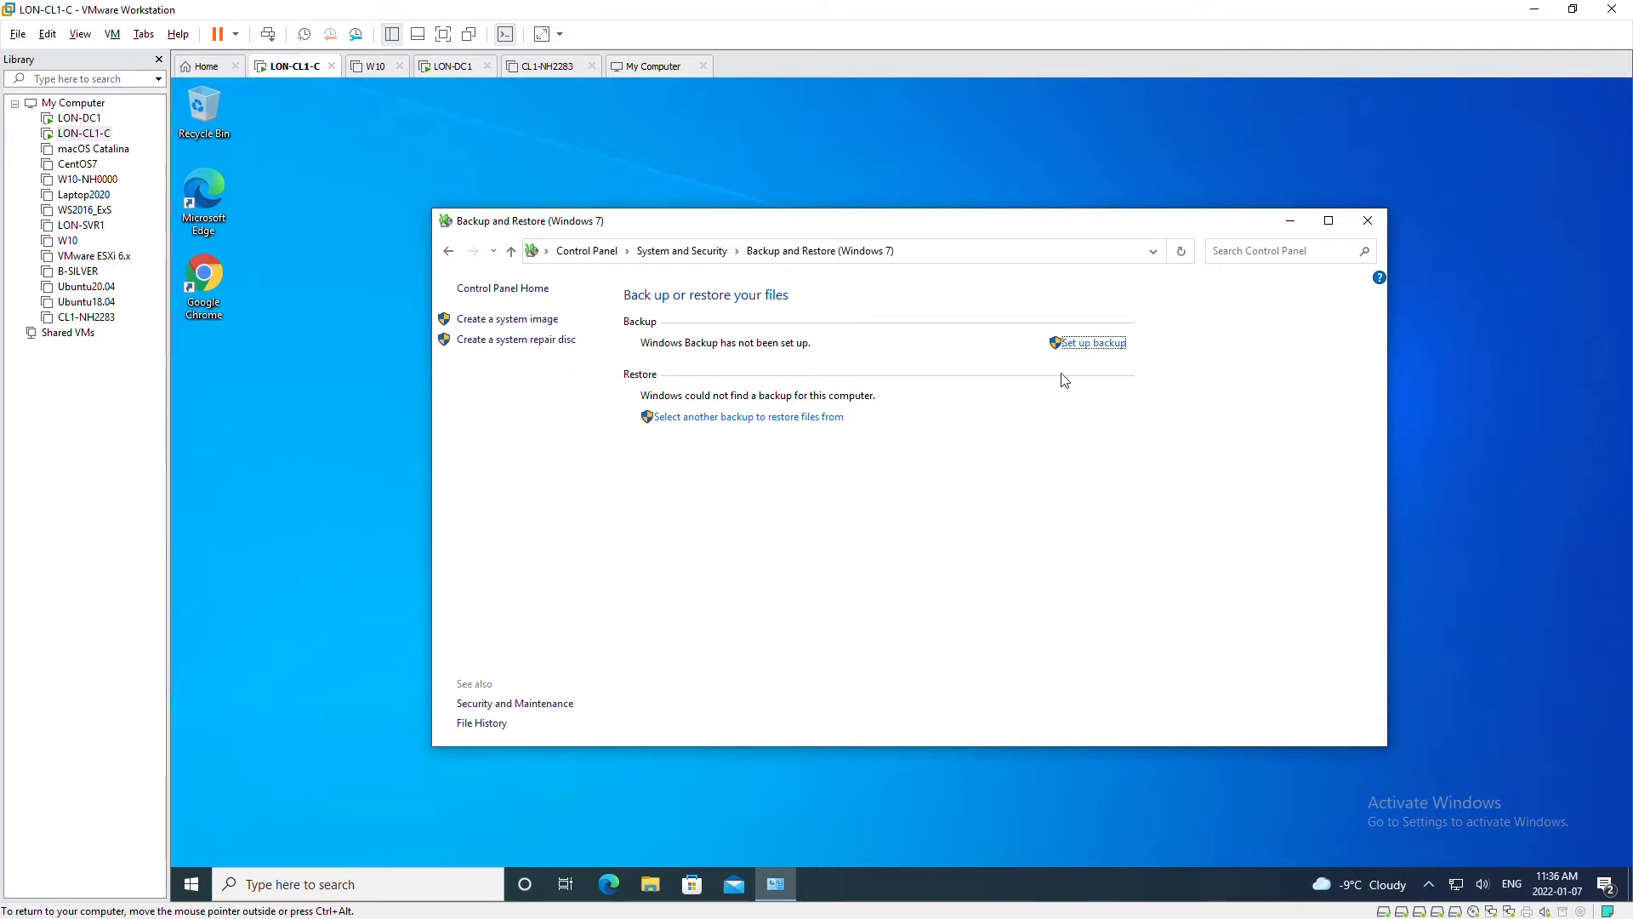
# - Start Set up backup with network location \\LON-DC1\Bak and enter the administrator username and password
pyautogui.click(1101, 350)
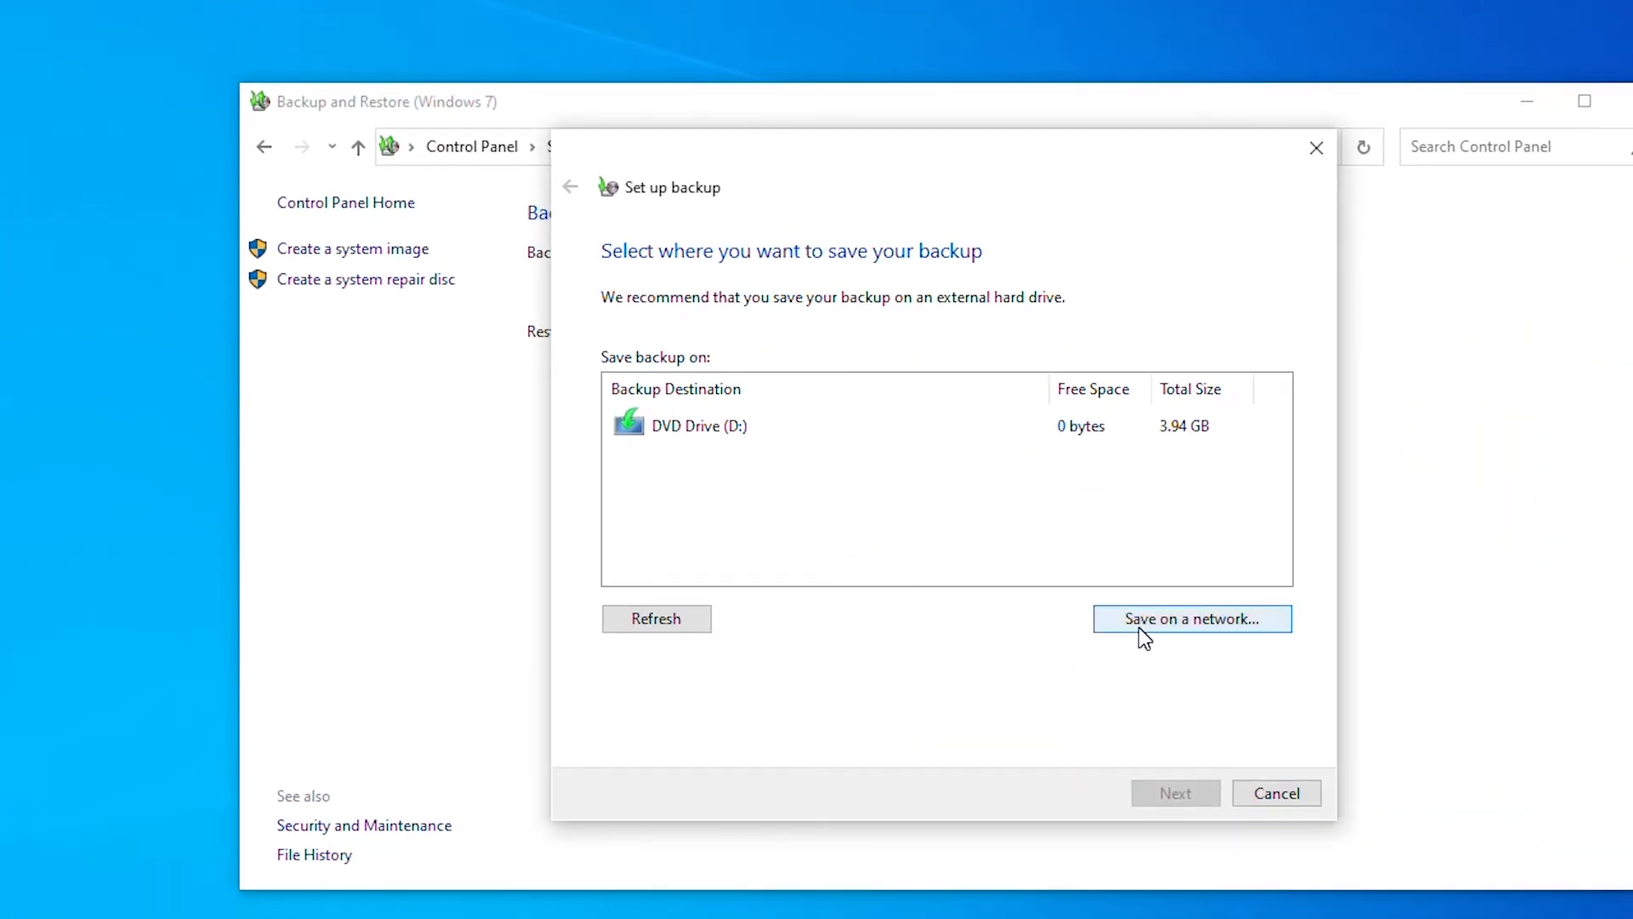
pyautogui.click(1176, 627)
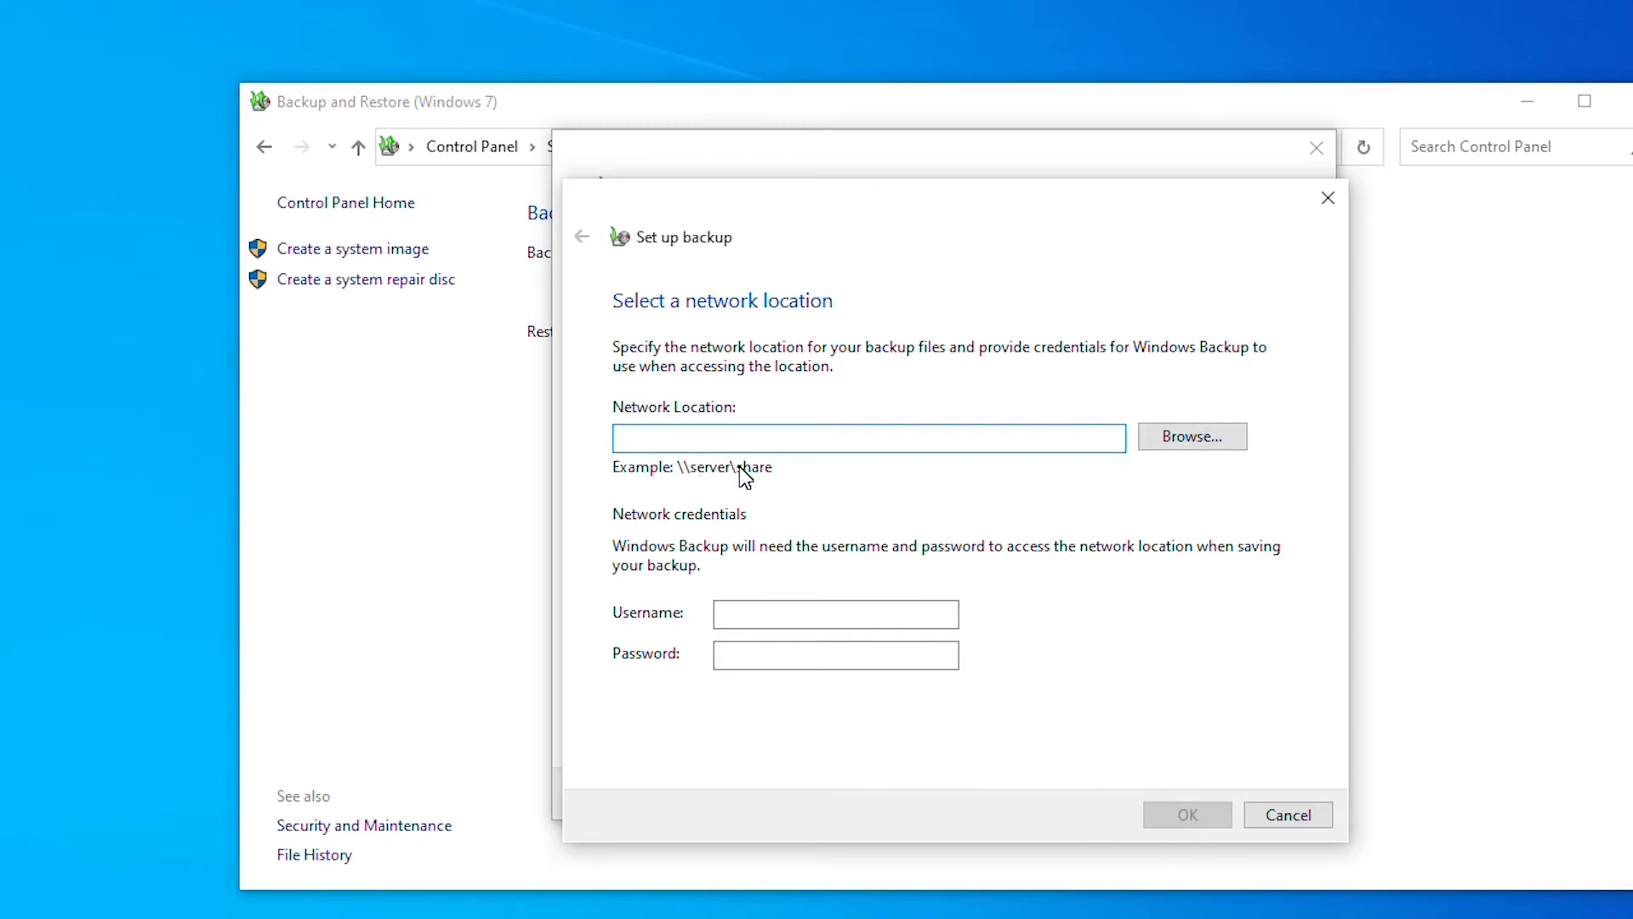
pyautogui.write('\\\\')
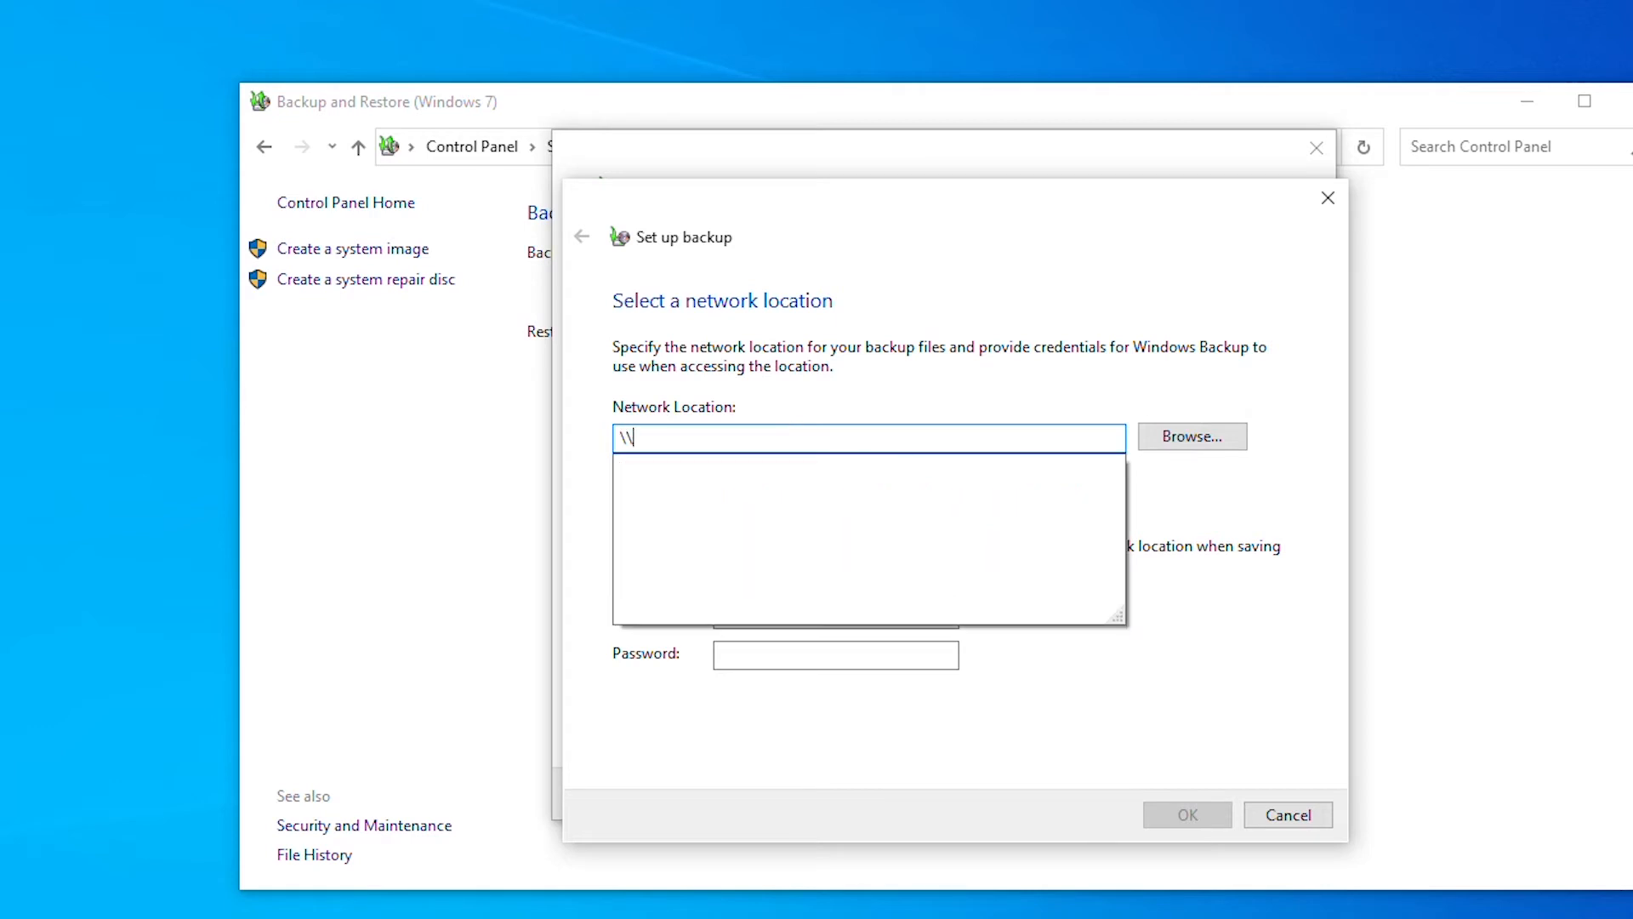
pyautogui.write('LON')
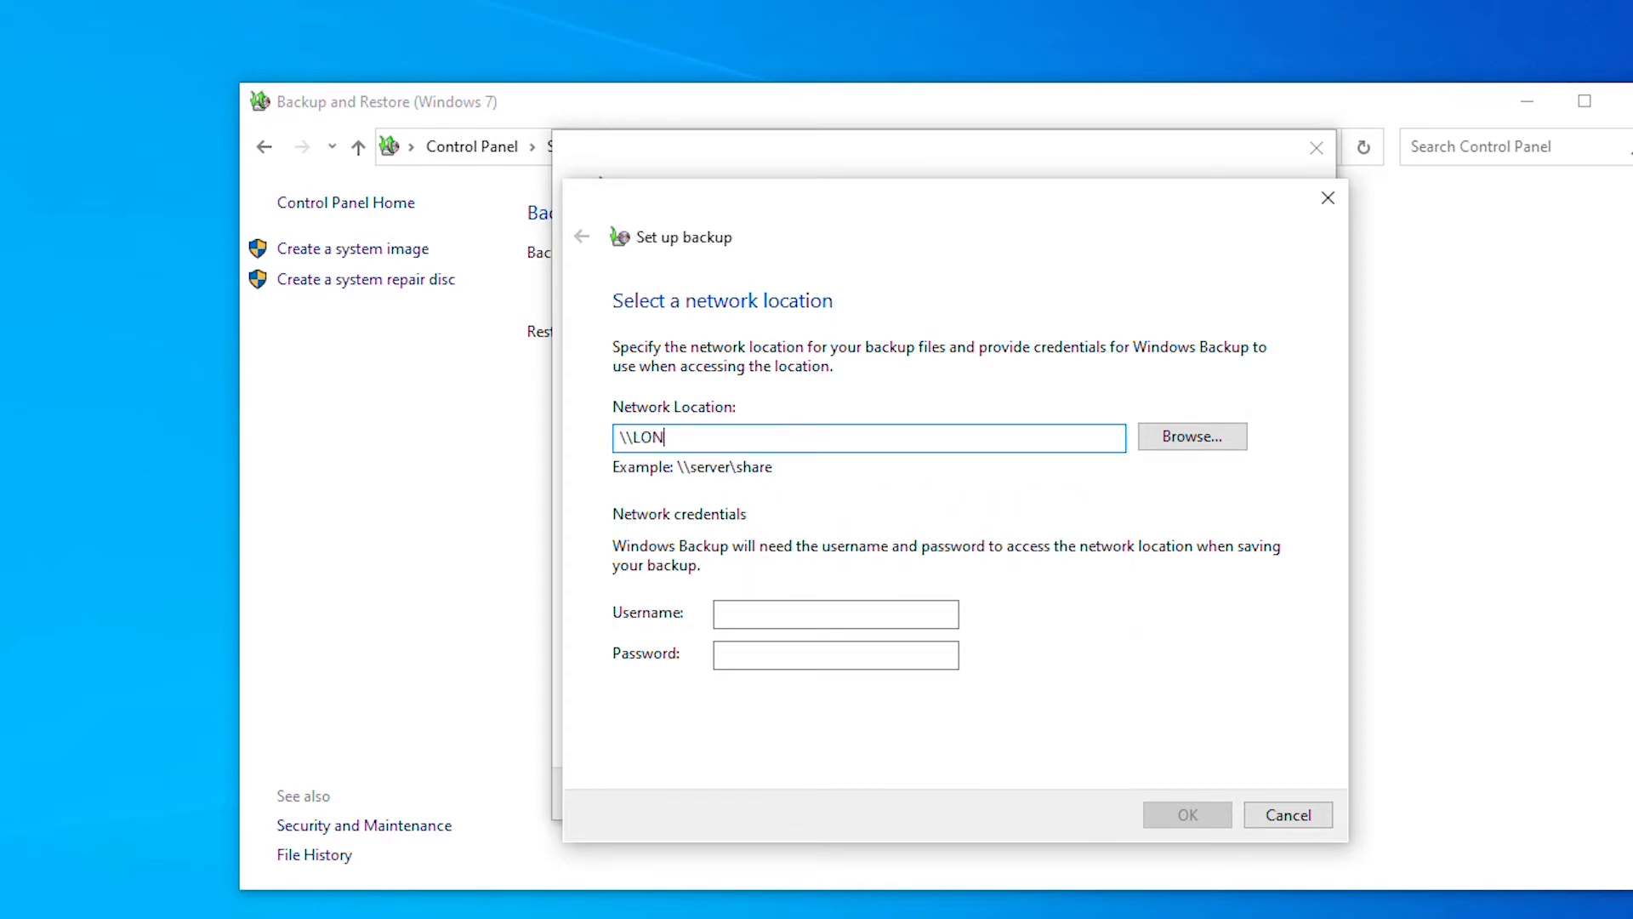
pyautogui.write('-DC1\\')
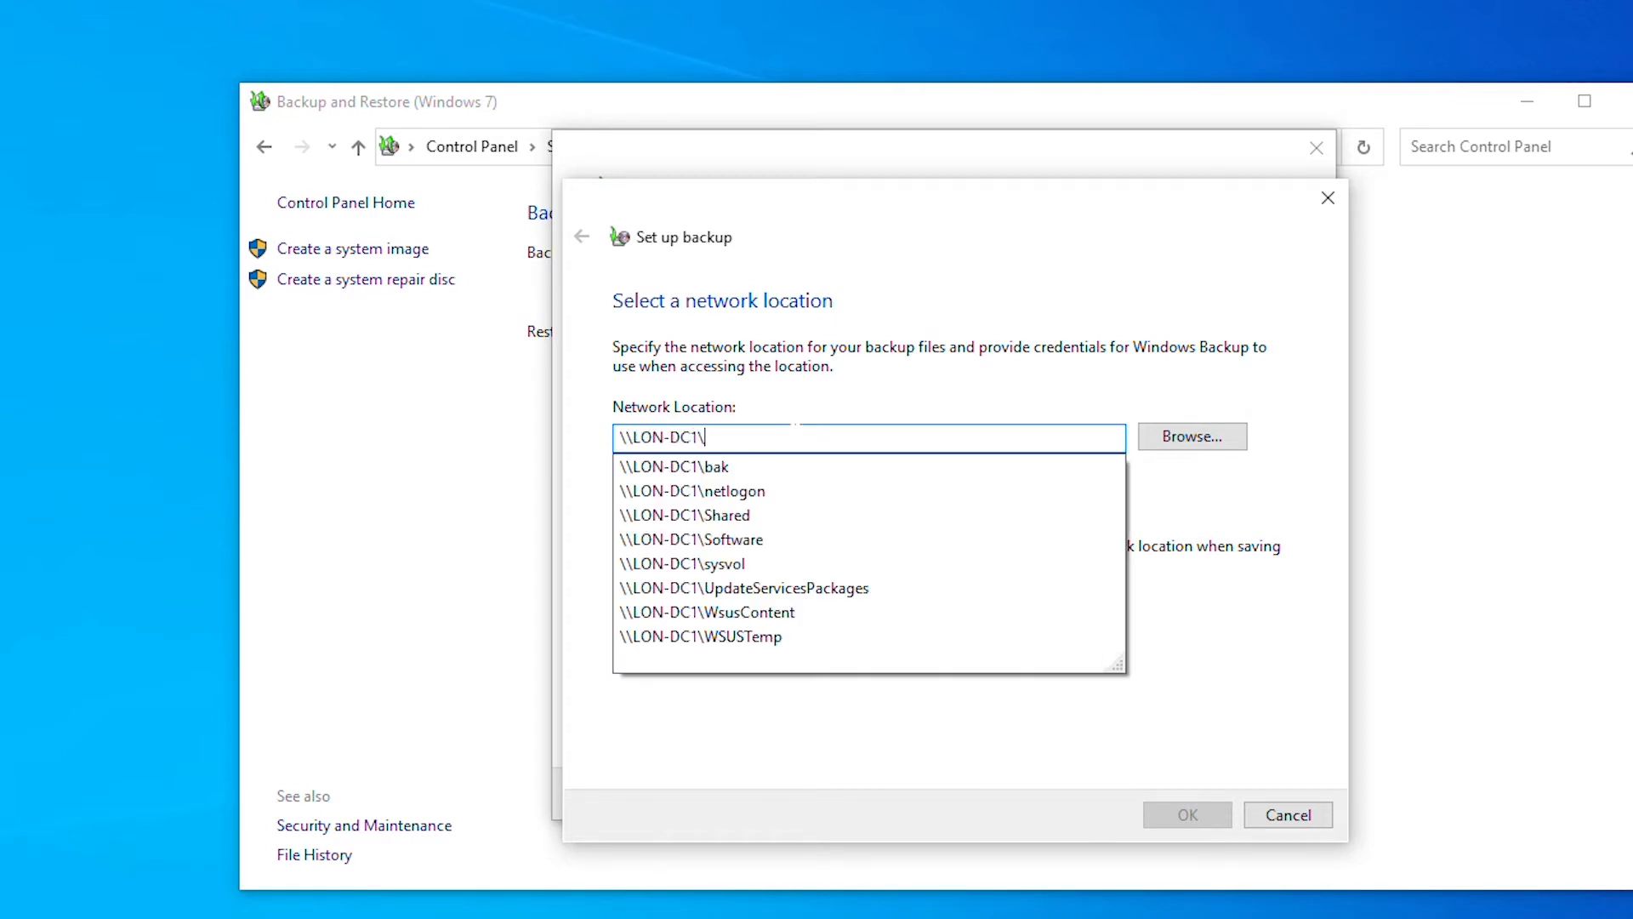
pyautogui.write('Ba')
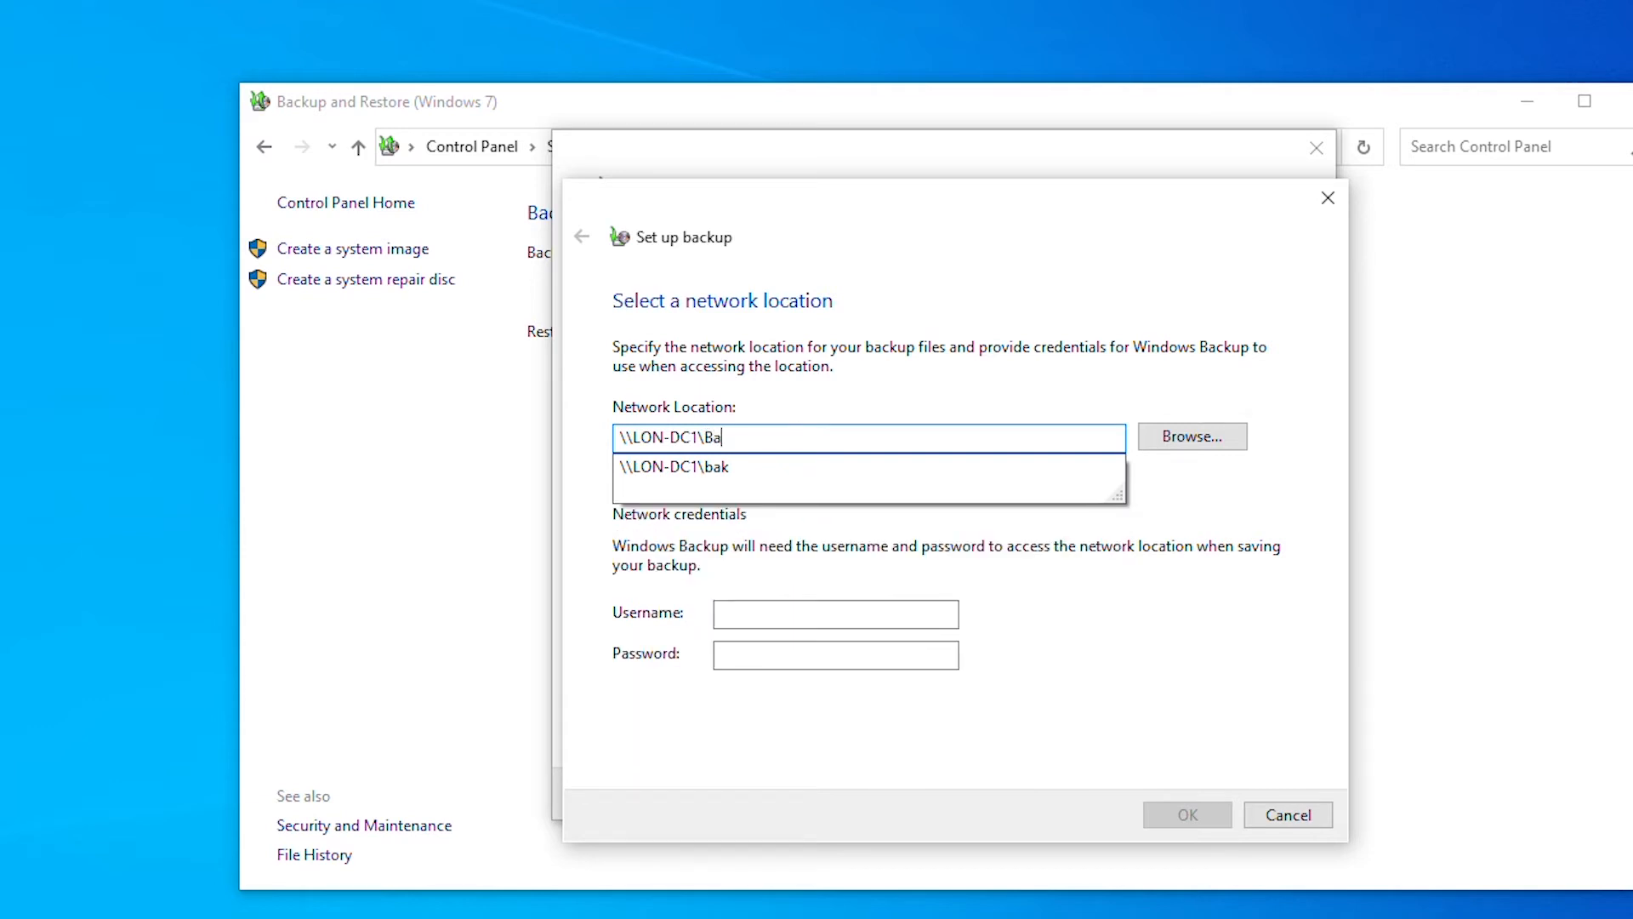
pyautogui.write('k')
pyautogui.press('Tab')
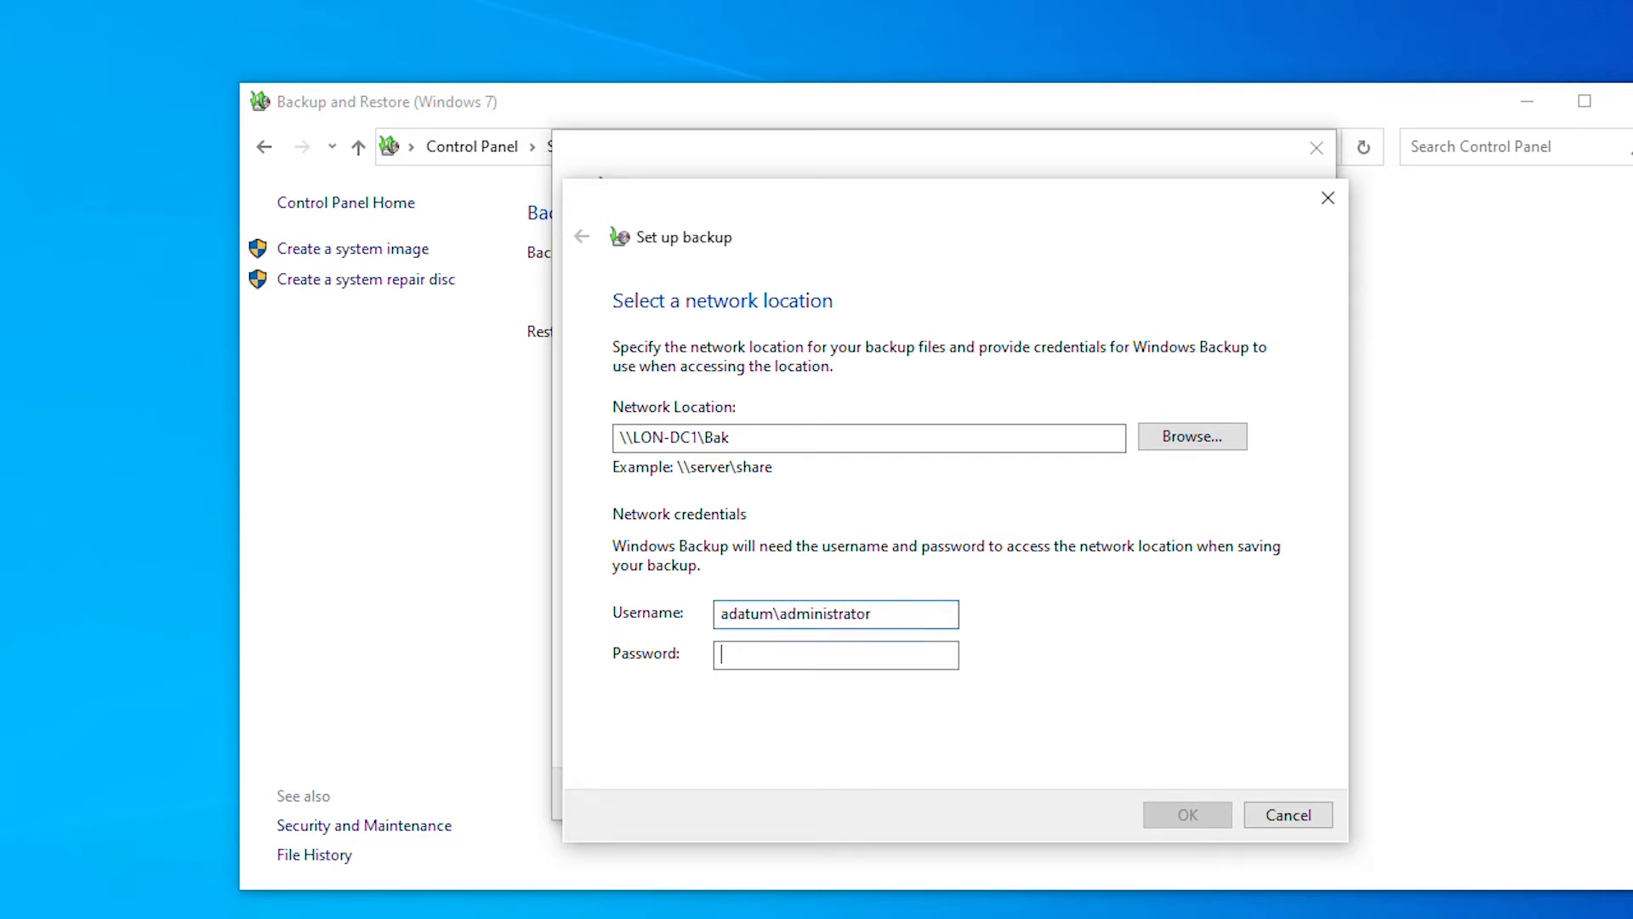
pyautogui.write('Pa')
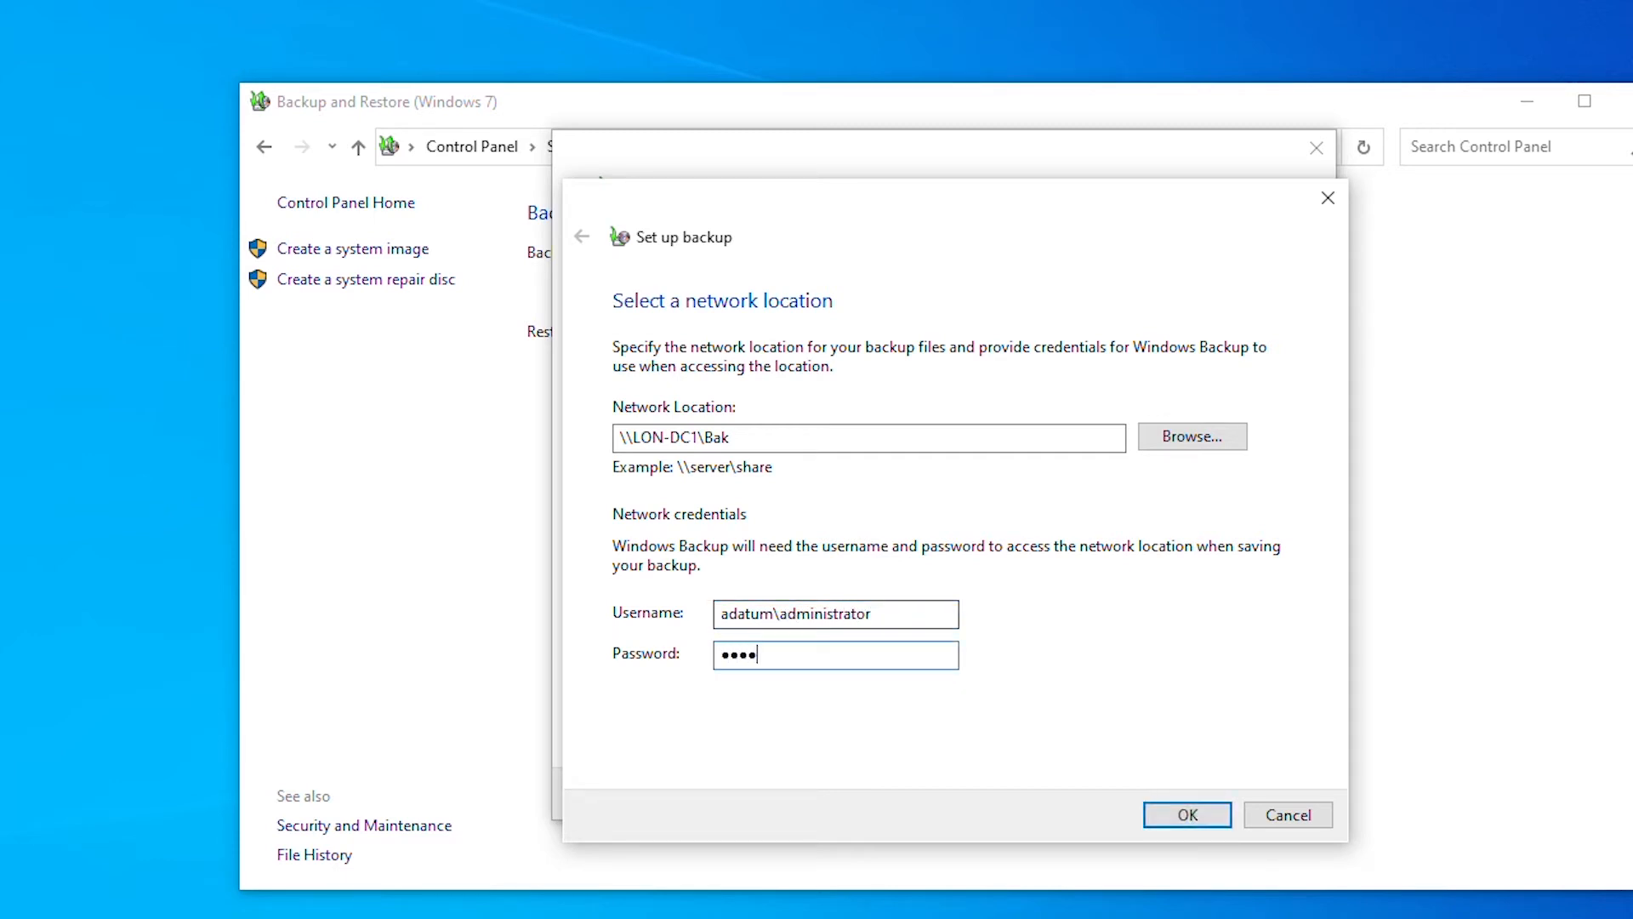
pyautogui.click(1185, 816)
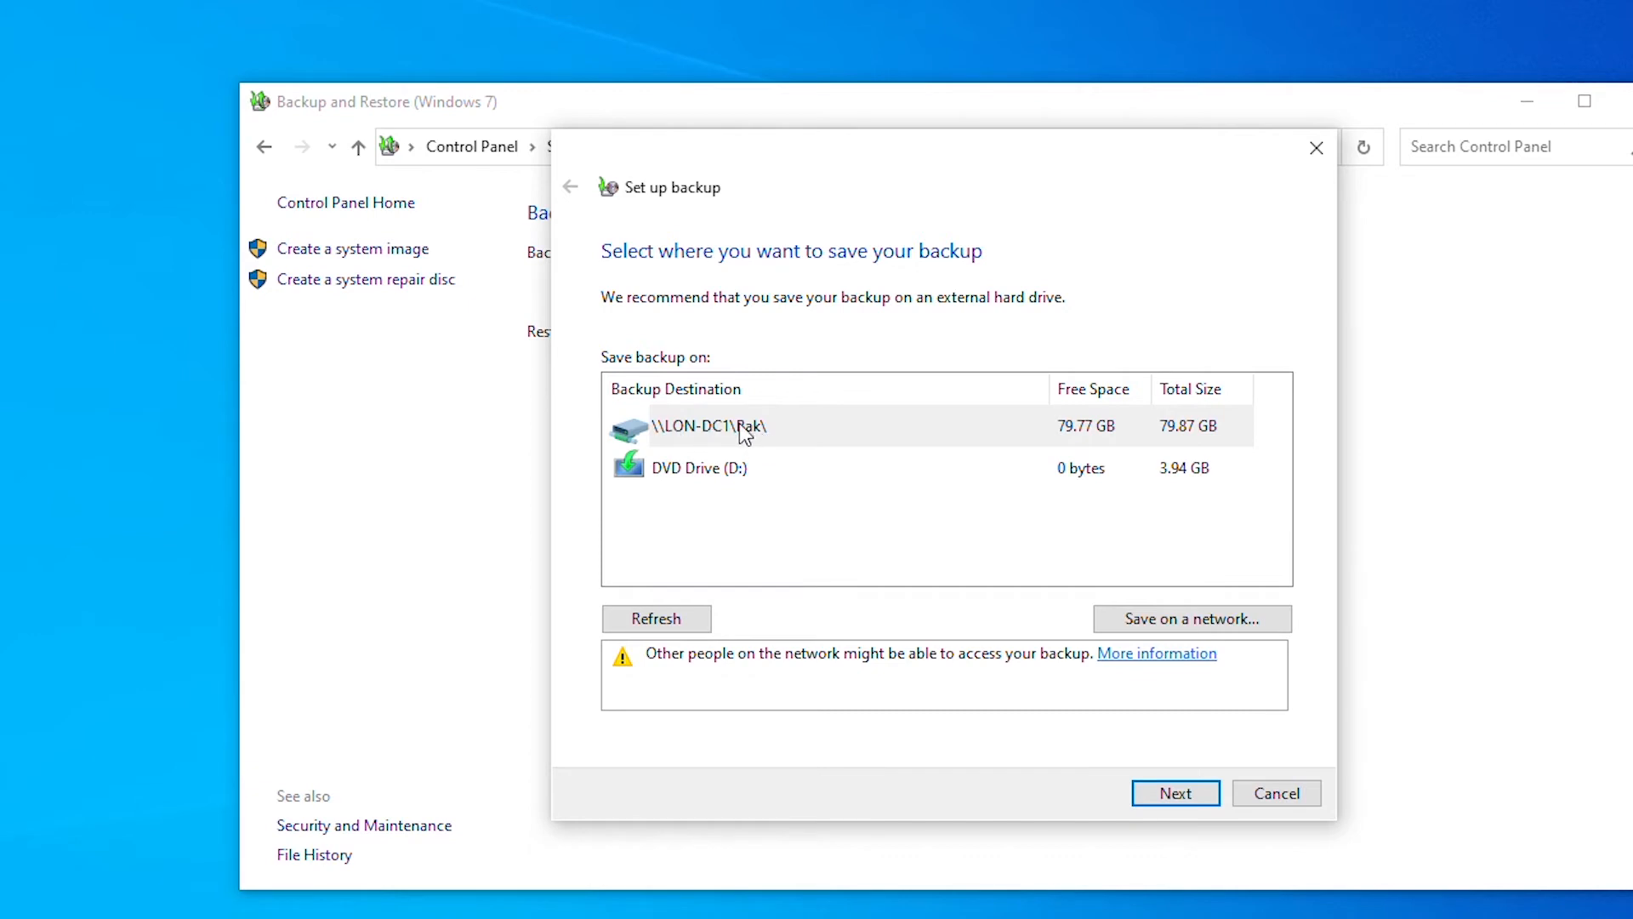
# - Select \\LON-DC1\Bak, choose items manually without a system image, and save the settings
pyautogui.click(772, 430)
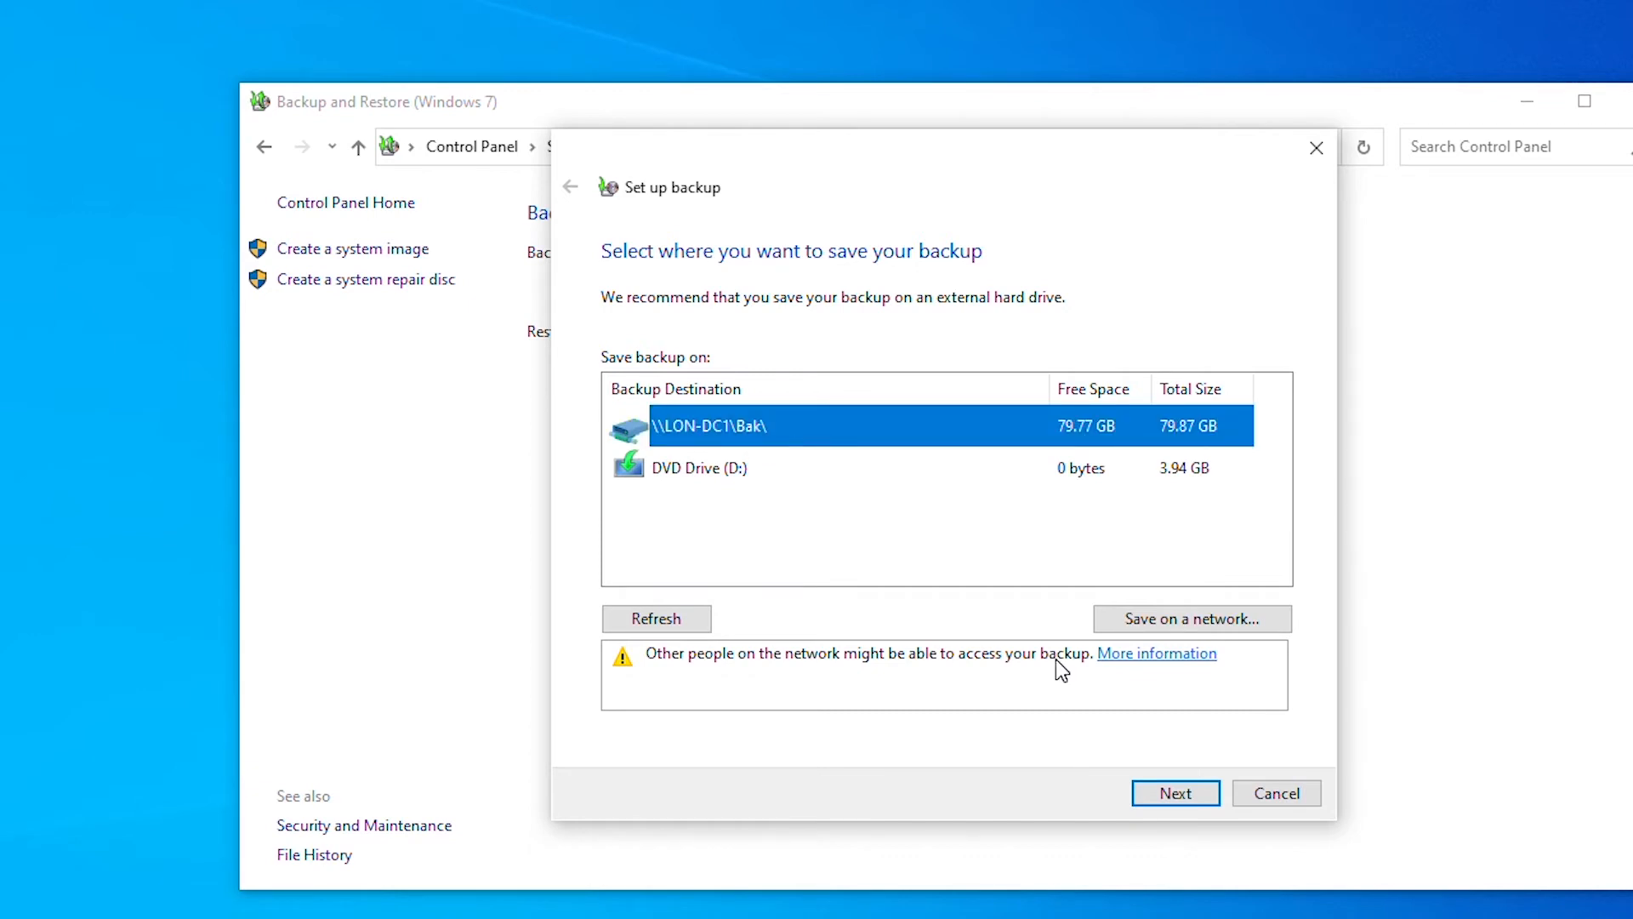
pyautogui.click(1180, 796)
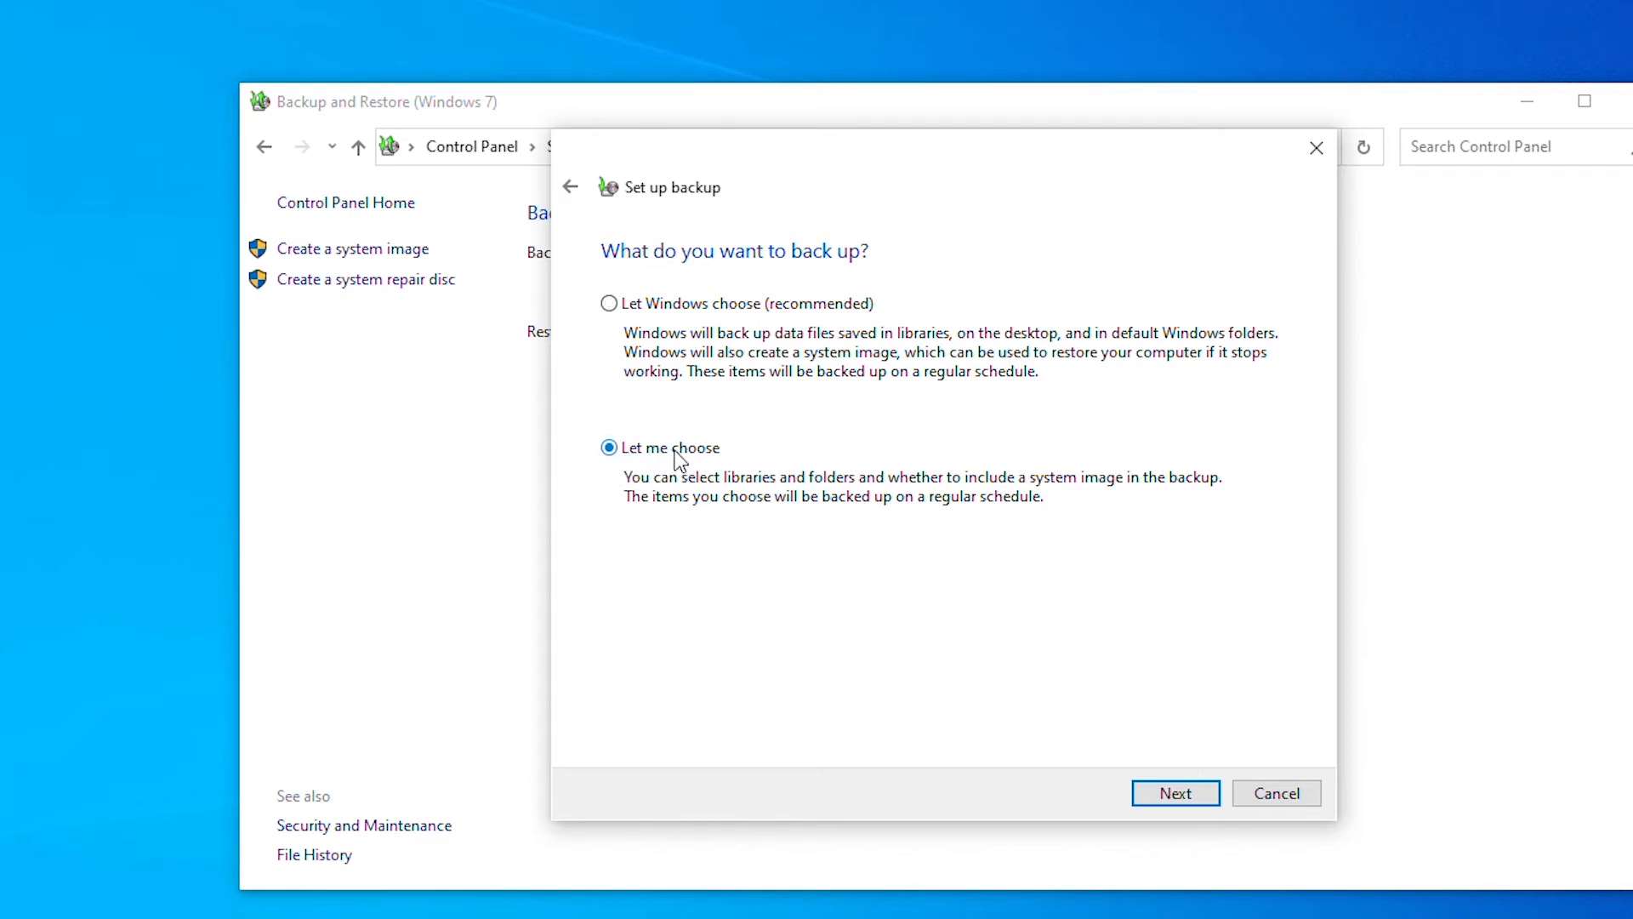
pyautogui.click(1186, 787)
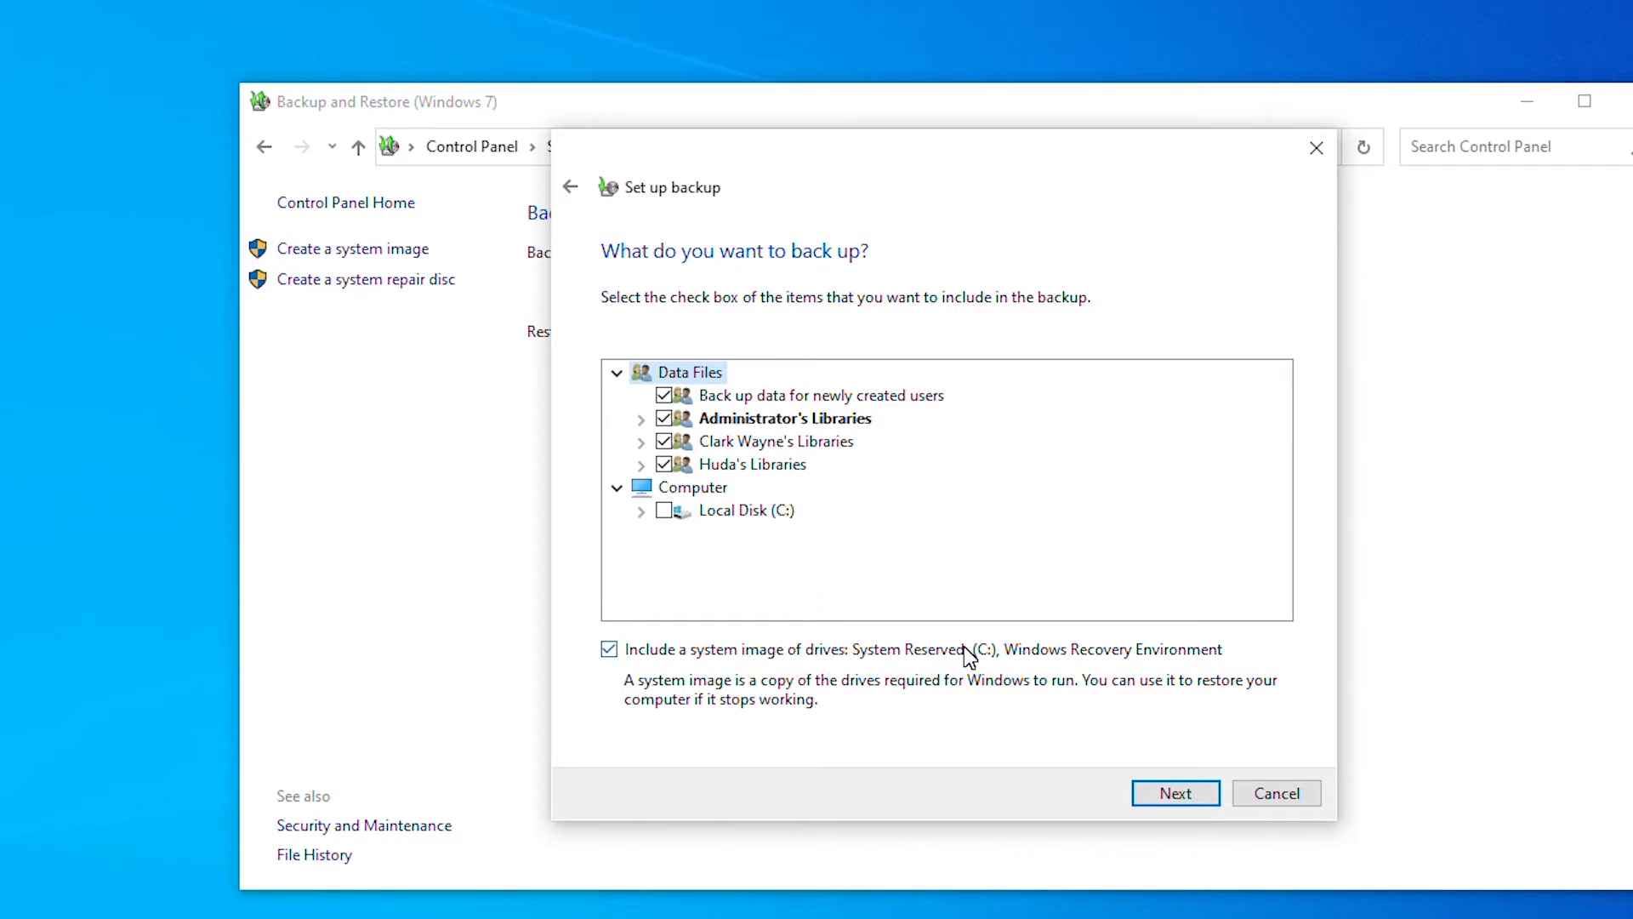
pyautogui.click(630, 652)
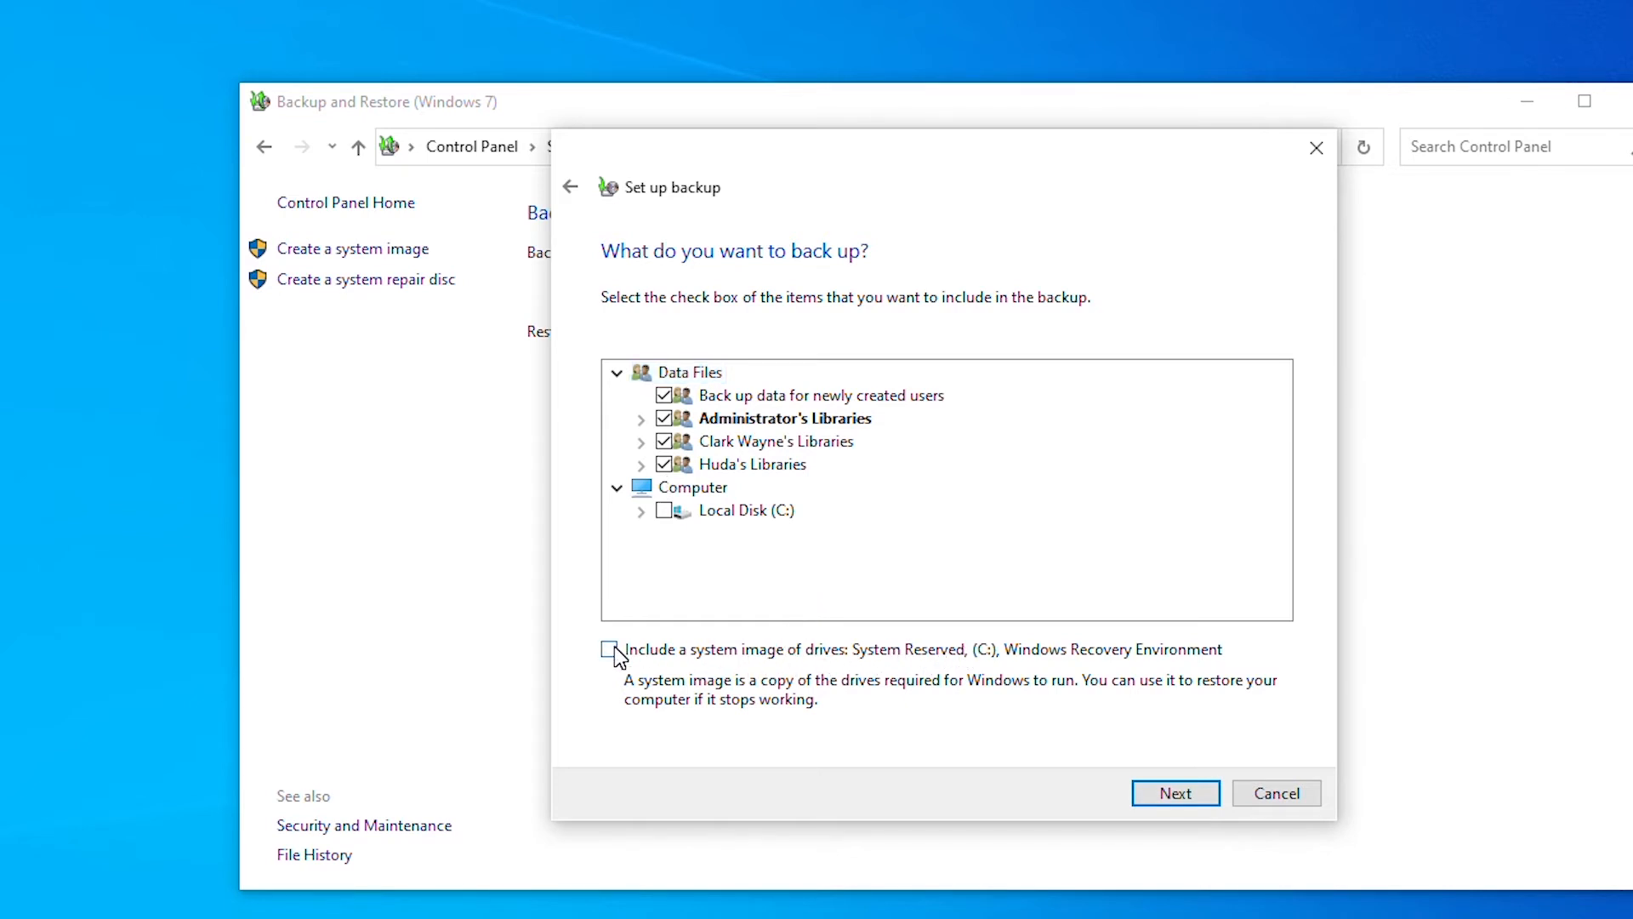
pyautogui.click(1178, 794)
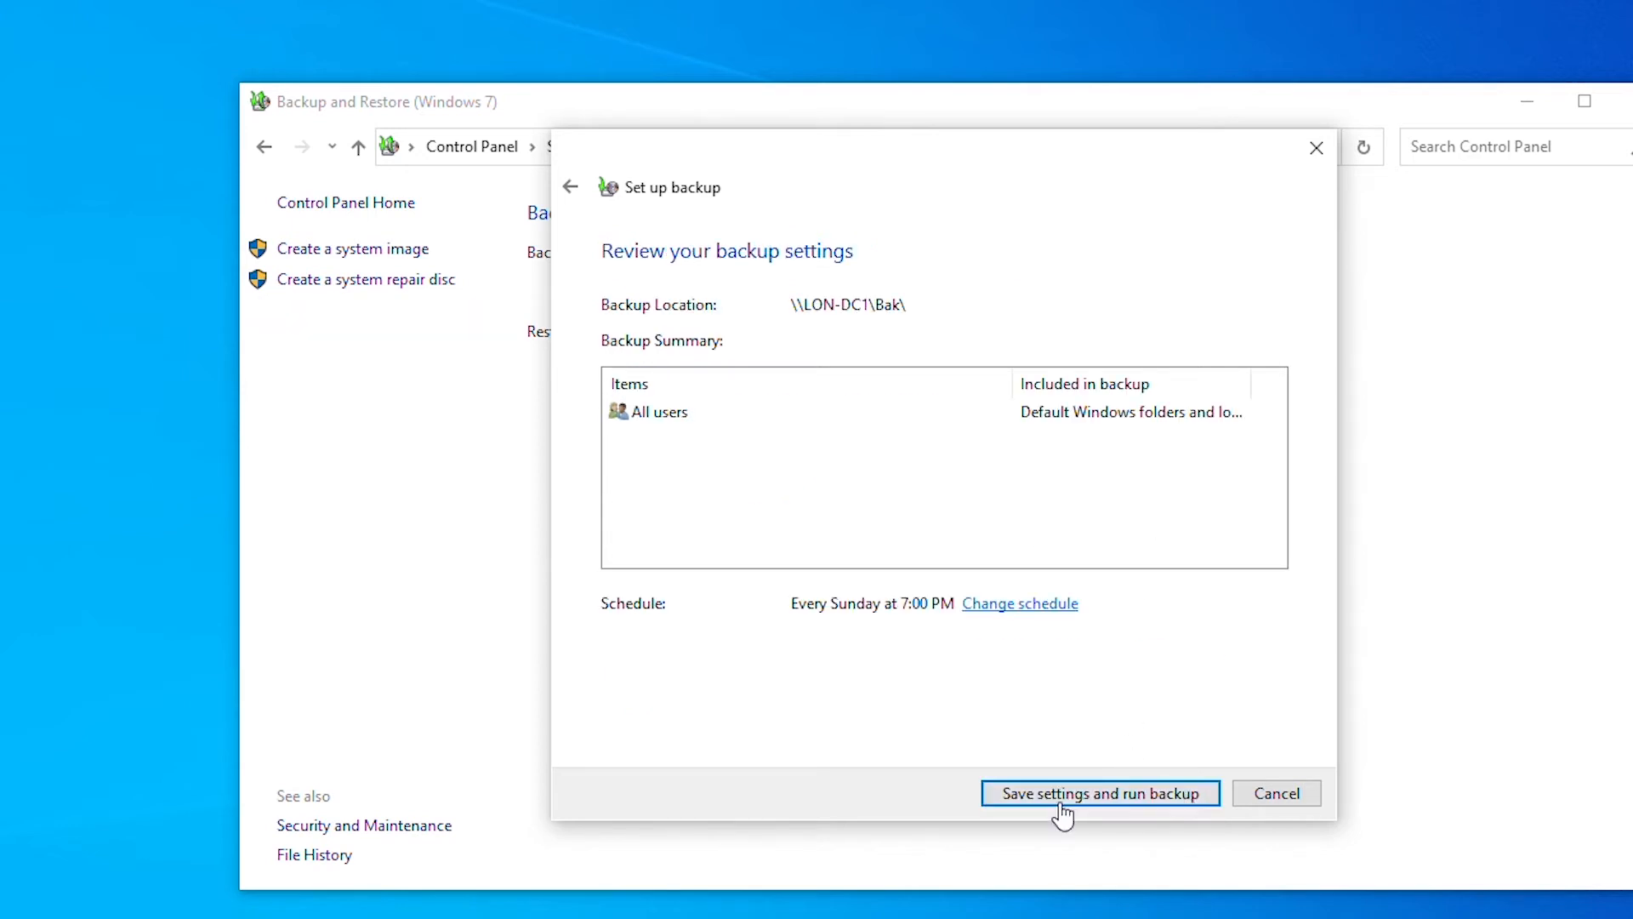
pyautogui.click(1095, 798)
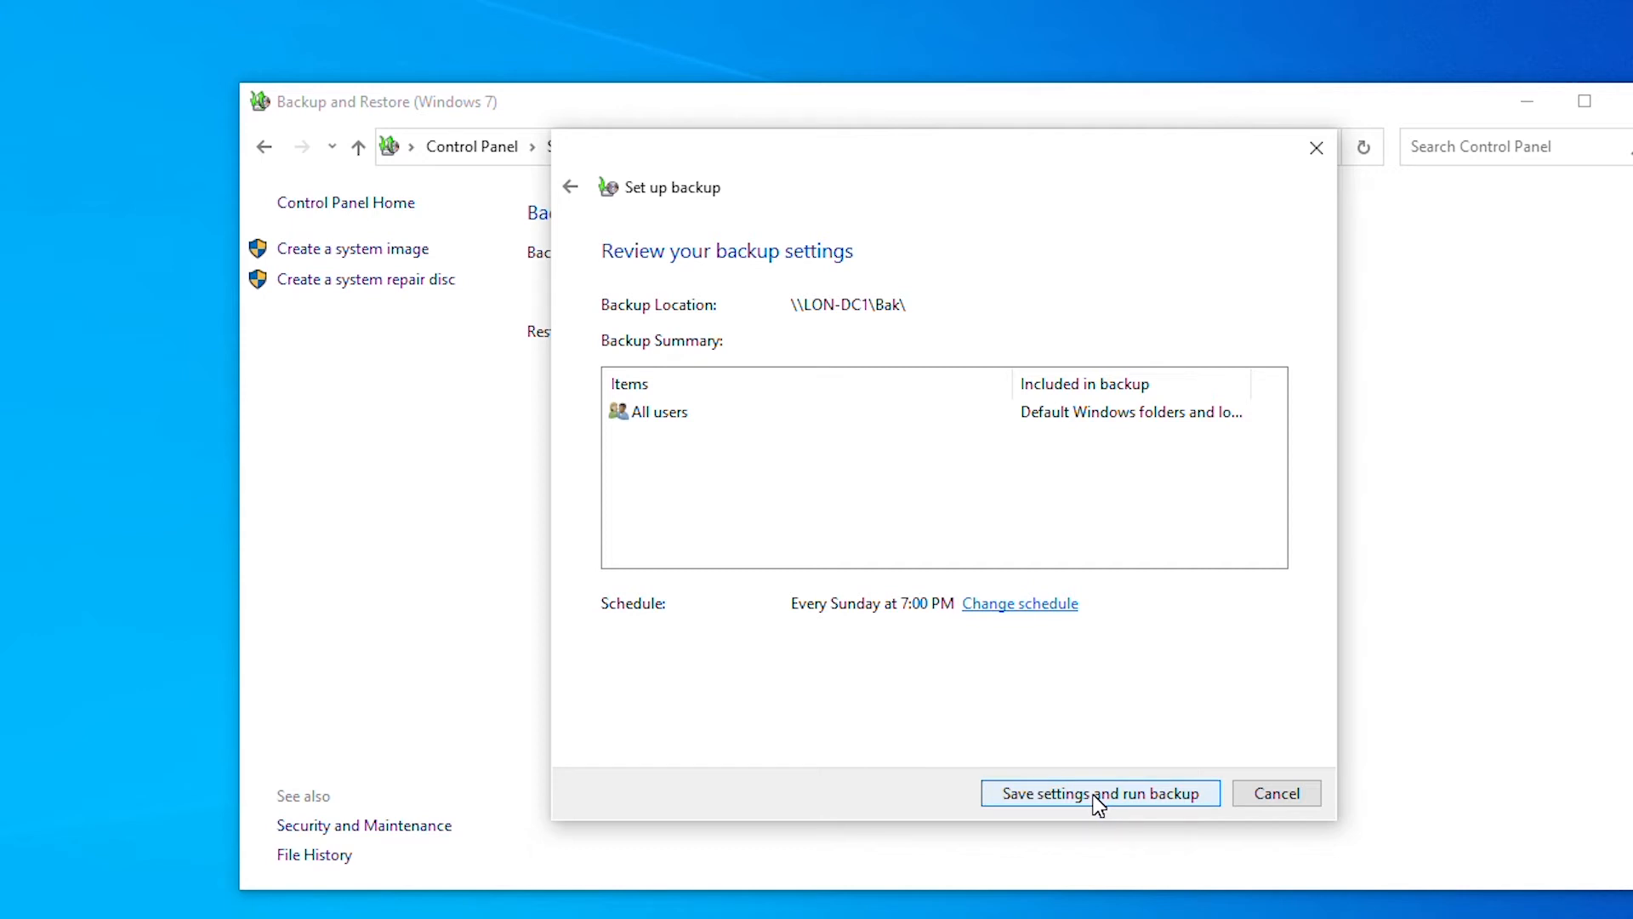
pyautogui.click(1095, 797)
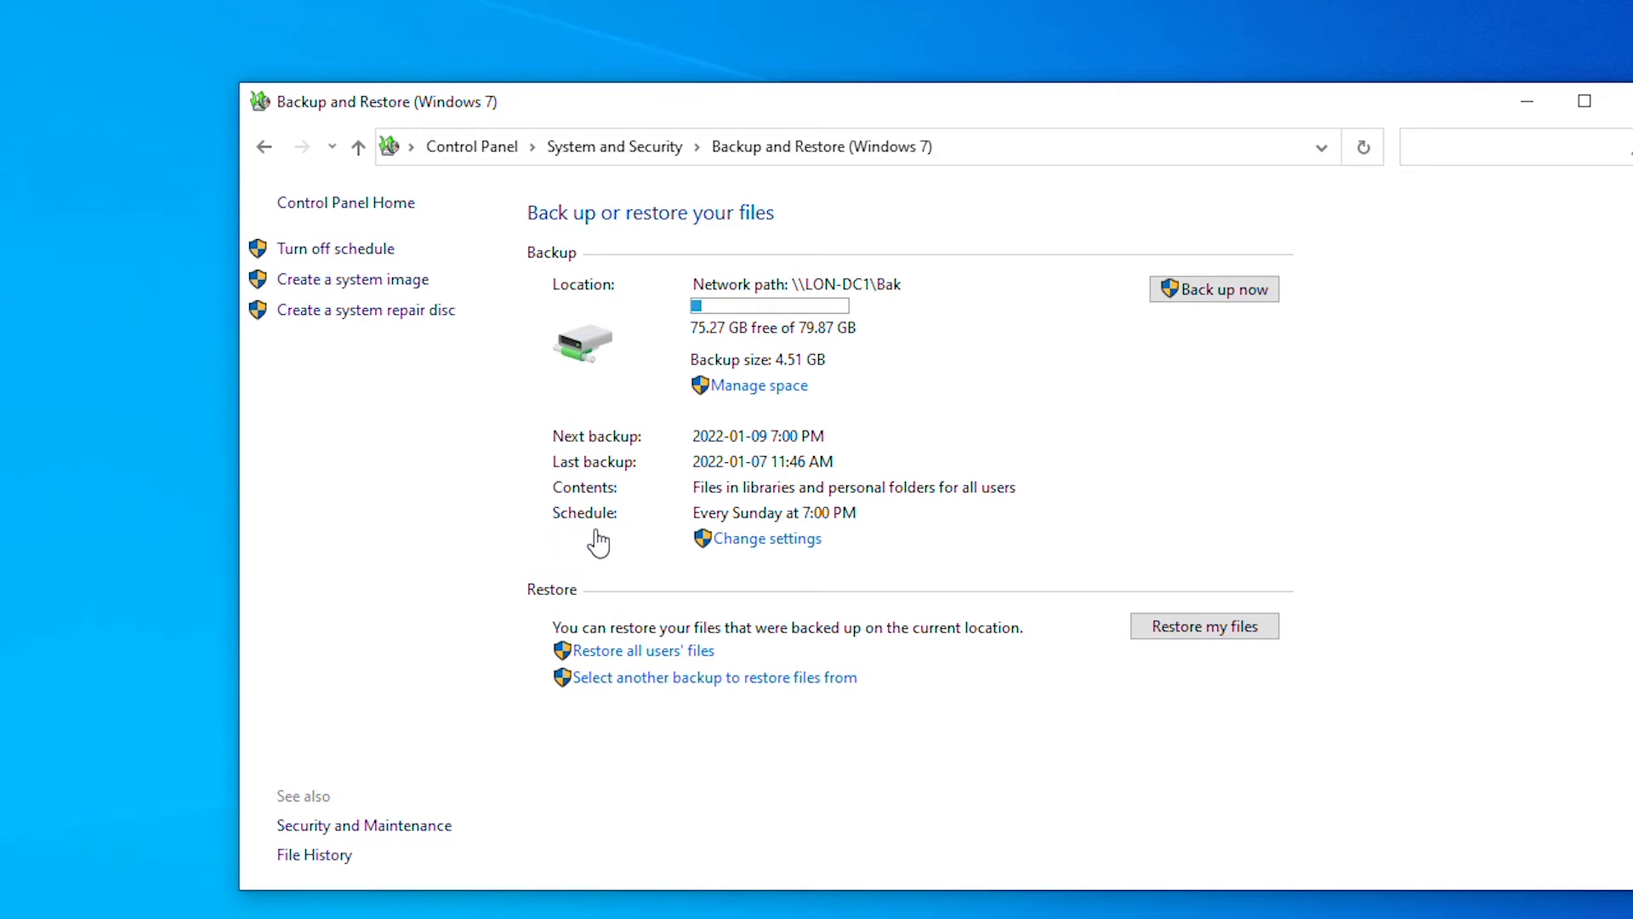
# - Reopen the backup settings and step through destination and items to the review page
pyautogui.click(782, 539)
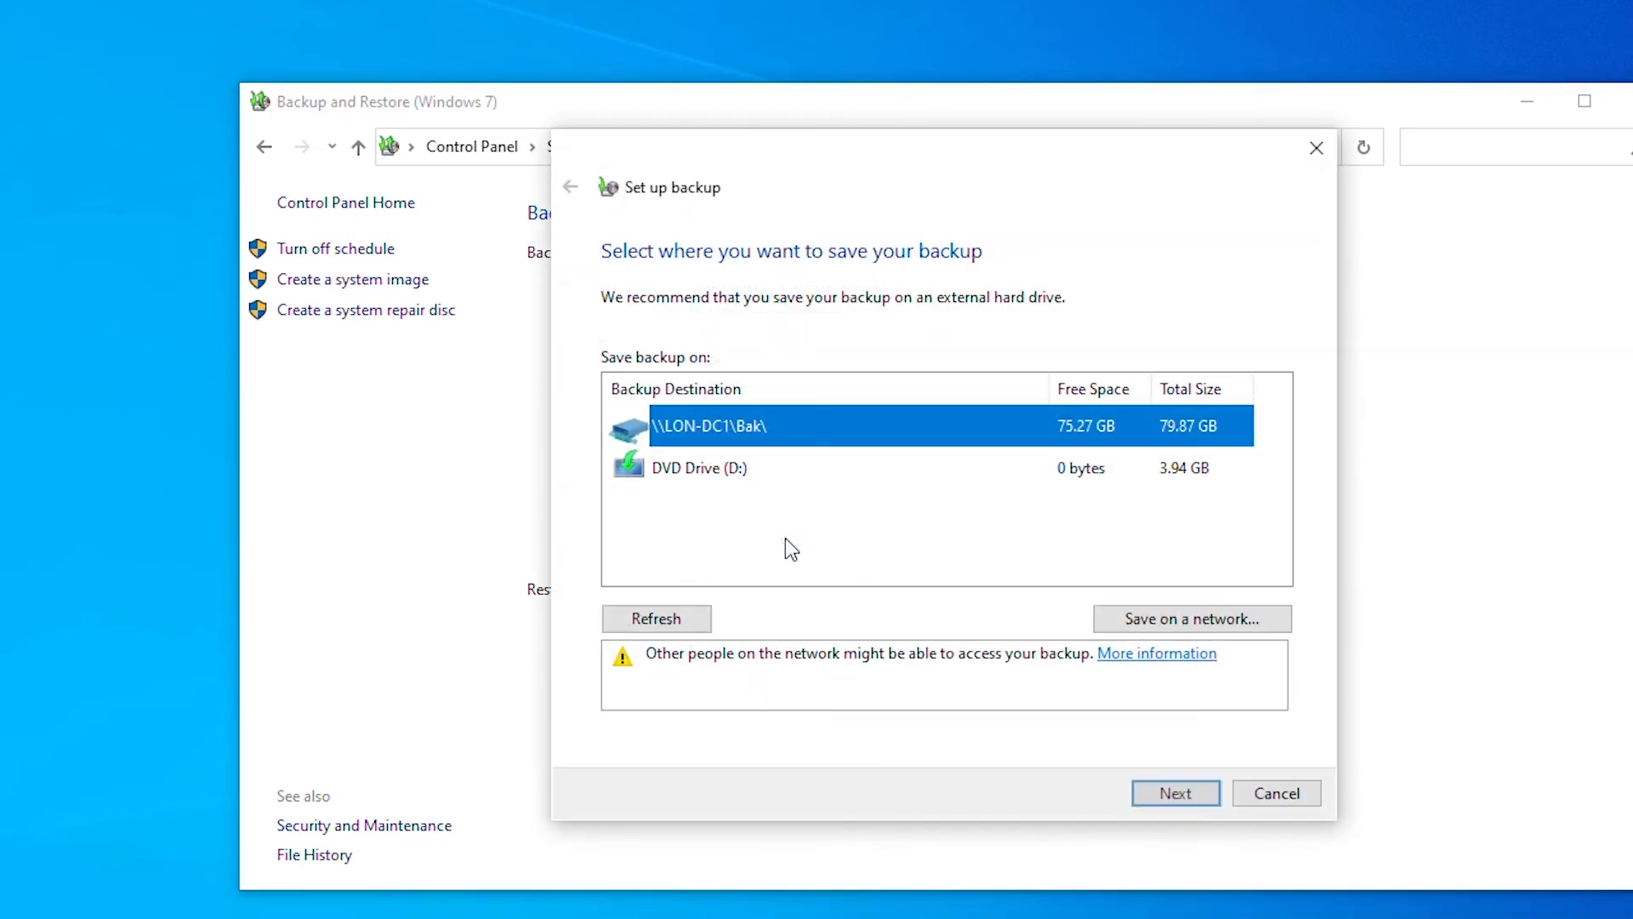
pyautogui.click(1192, 794)
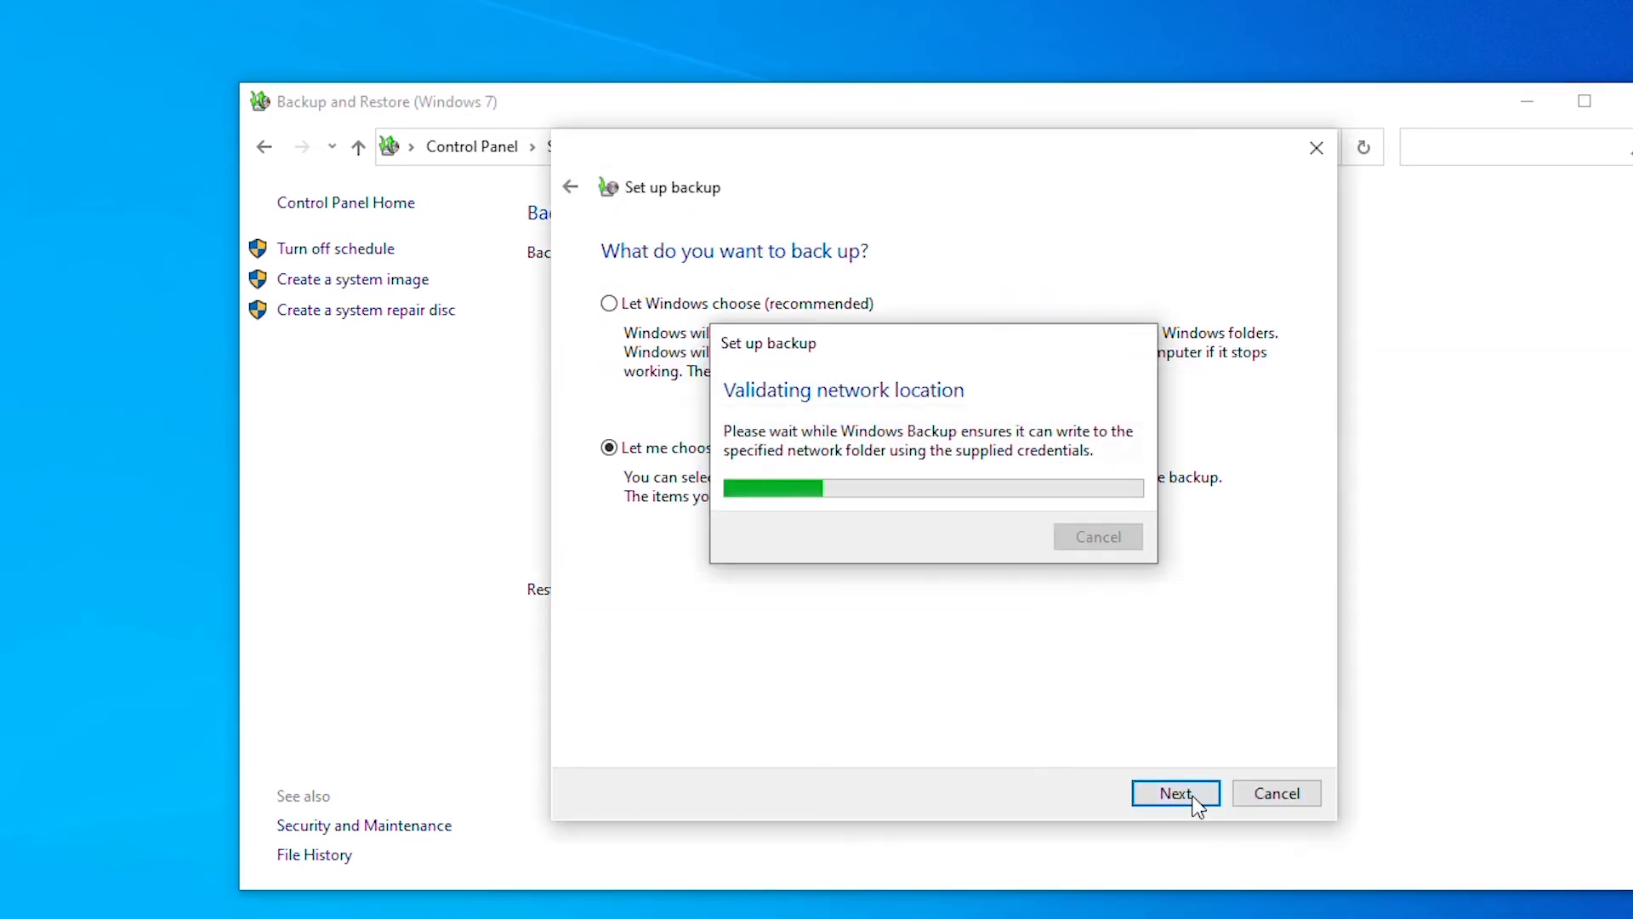
pyautogui.click(1166, 793)
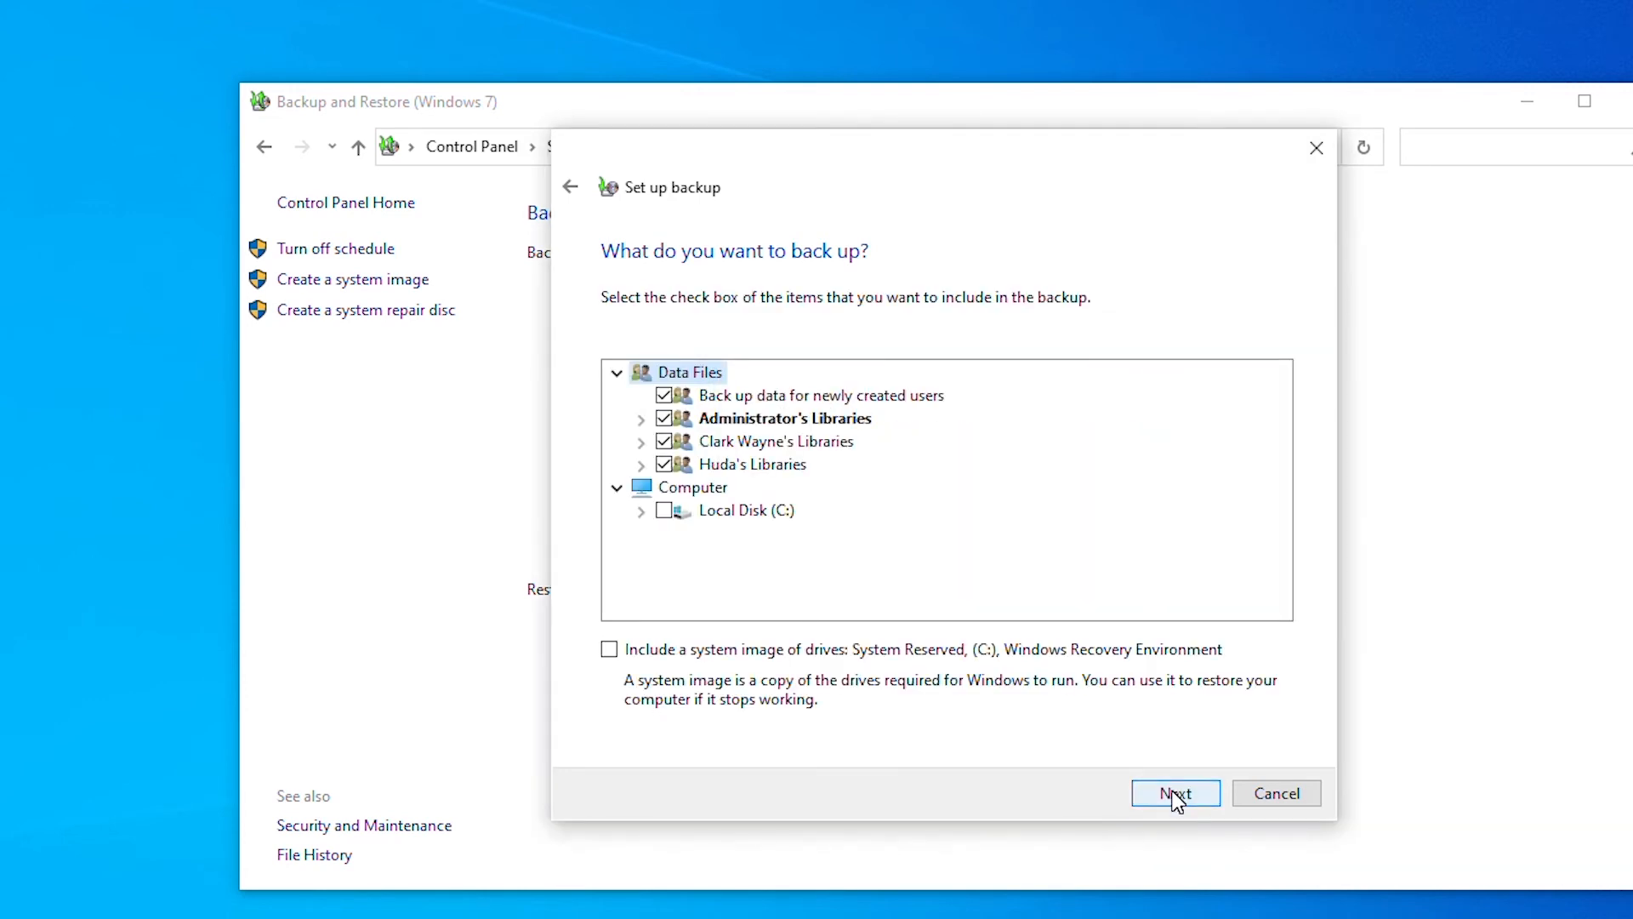
pyautogui.click(1174, 795)
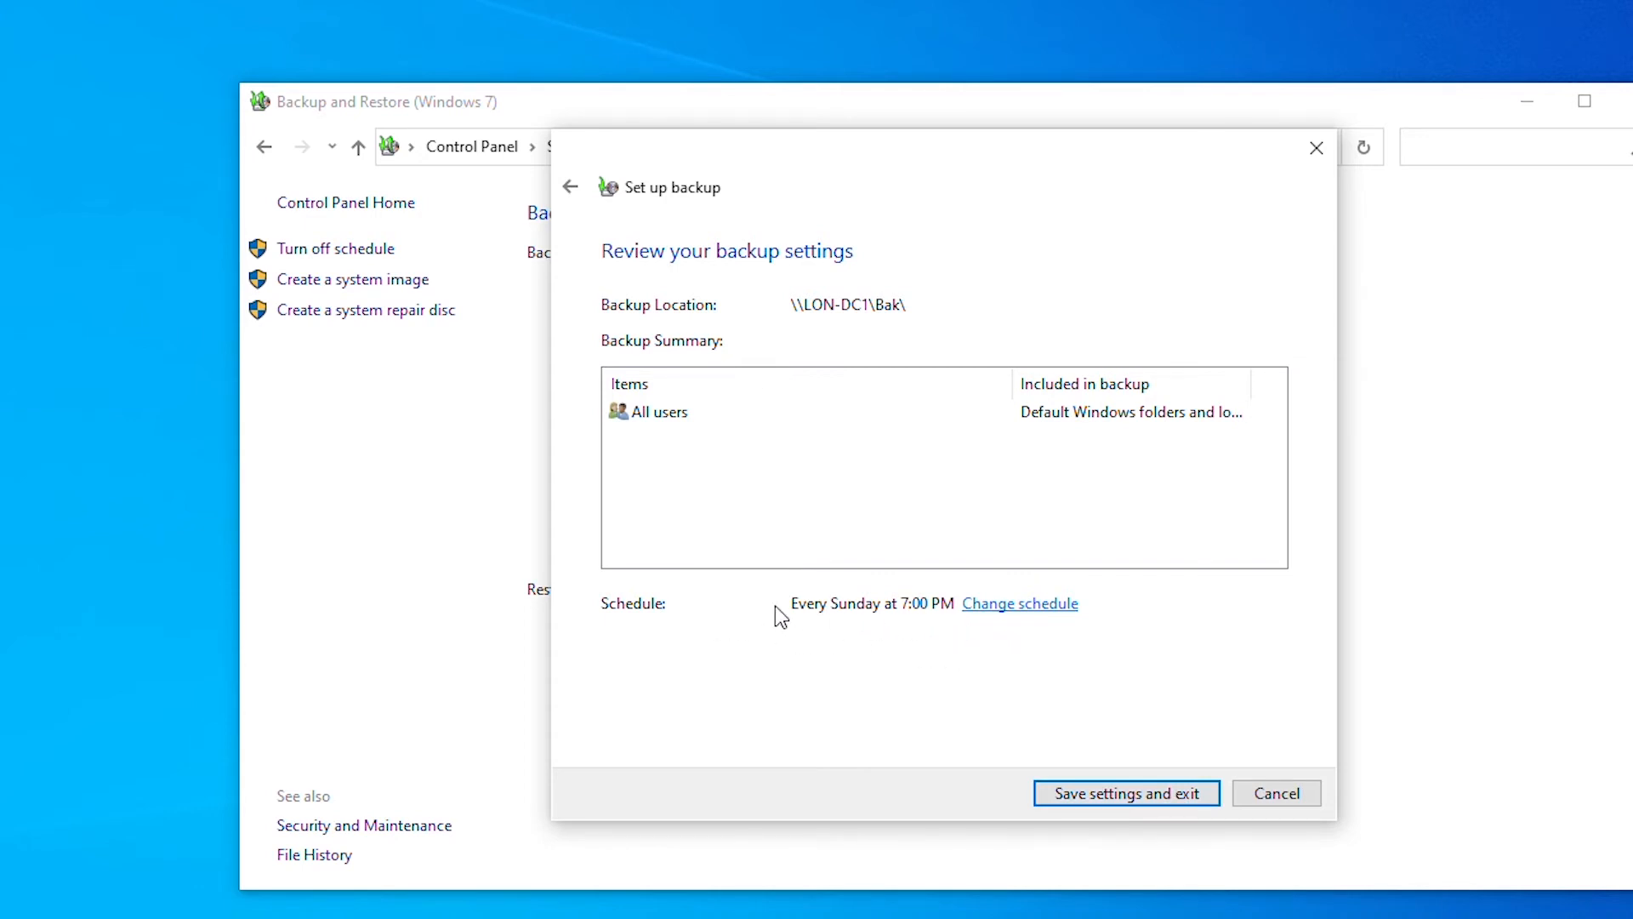
# - In the backup schedule, try the Weekly, Daily and Monthly frequency options
pyautogui.click(1047, 605)
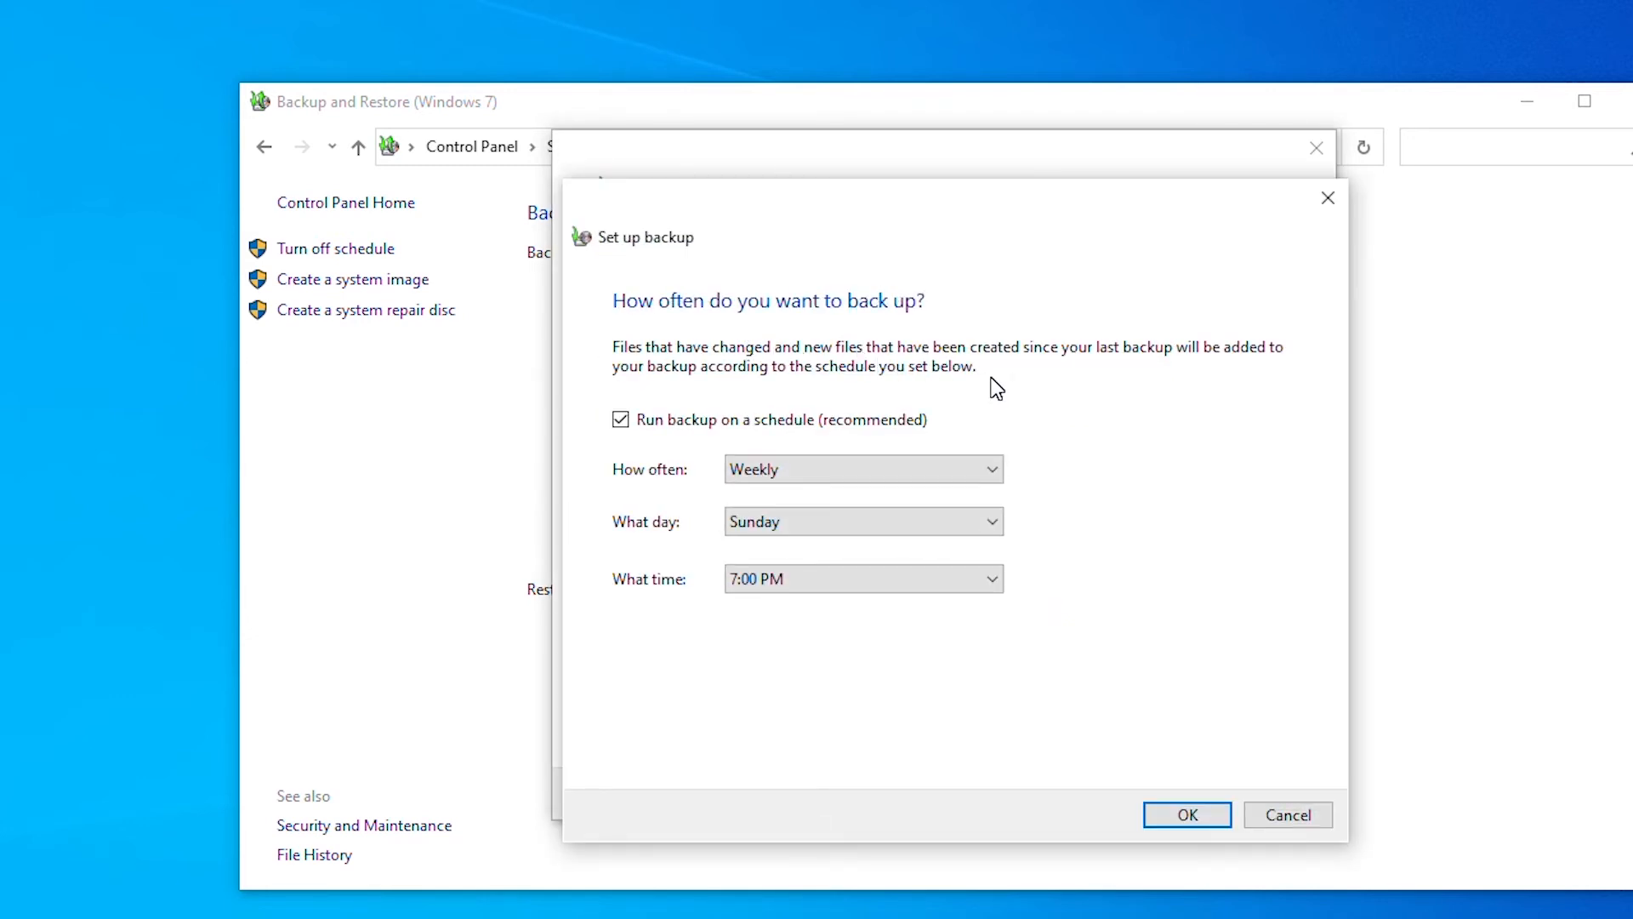
pyautogui.click(940, 468)
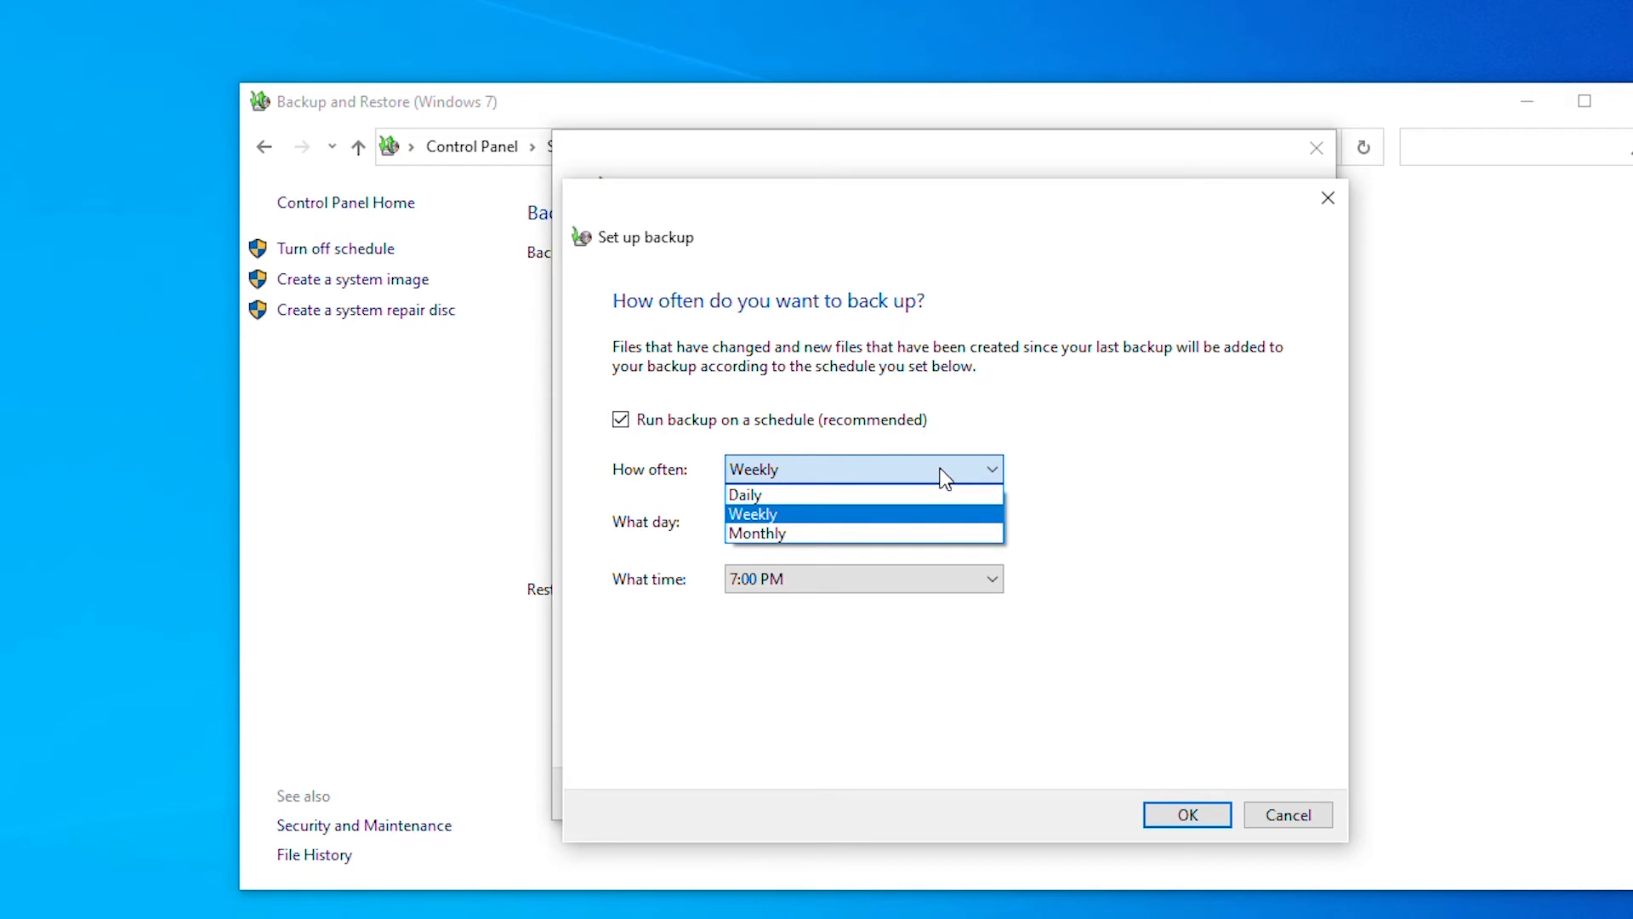
pyautogui.click(1155, 420)
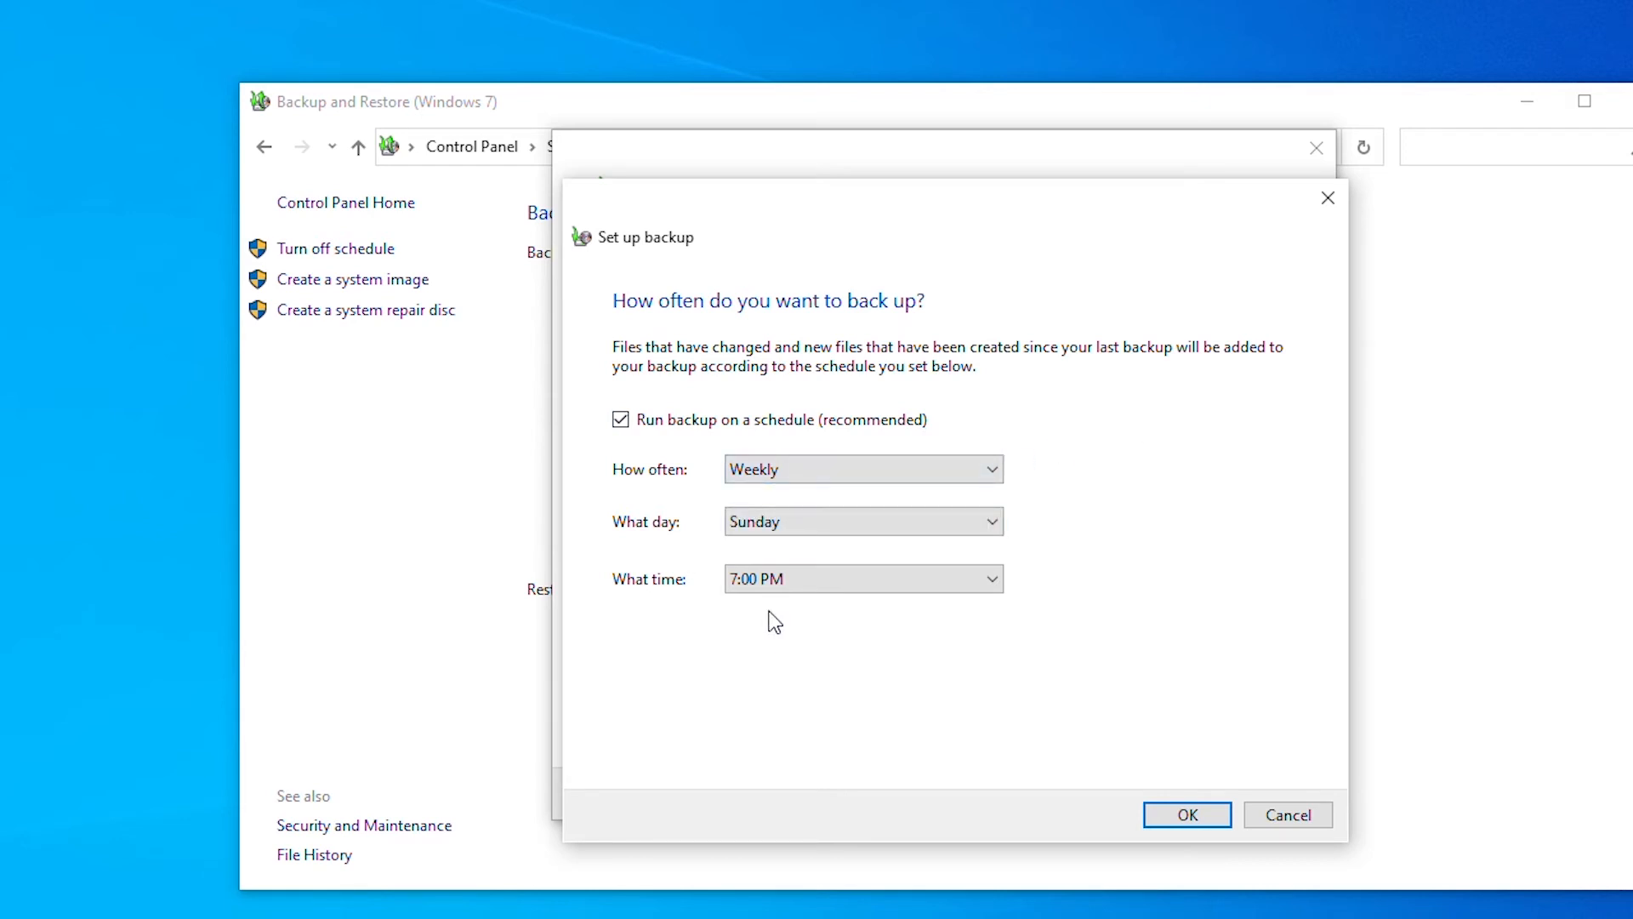
pyautogui.click(886, 461)
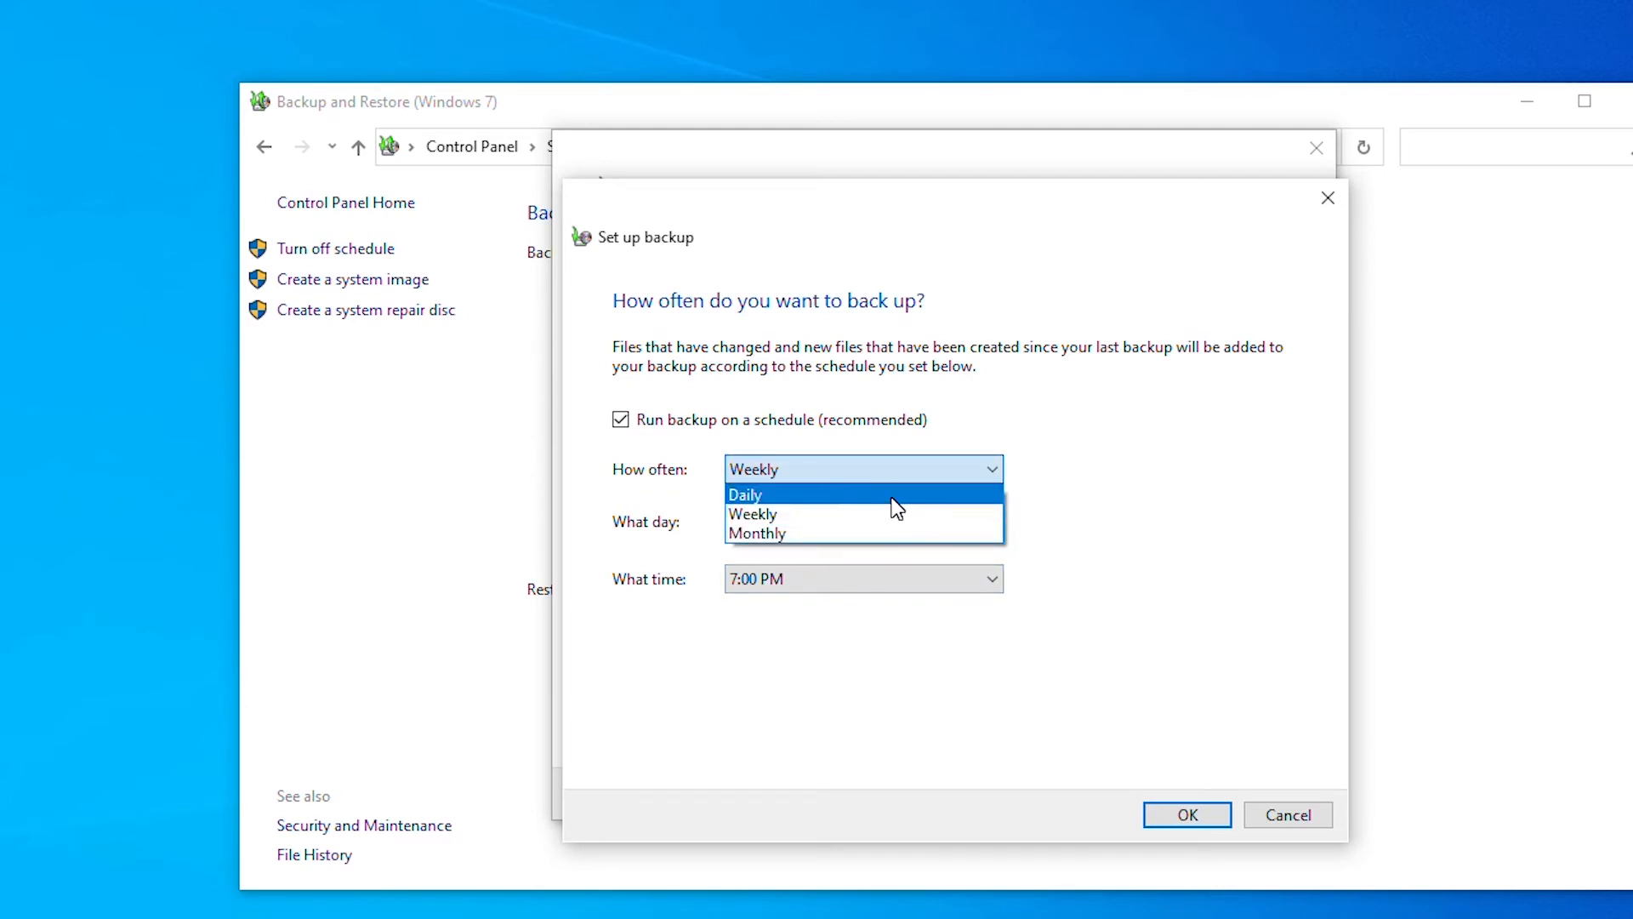
pyautogui.click(891, 497)
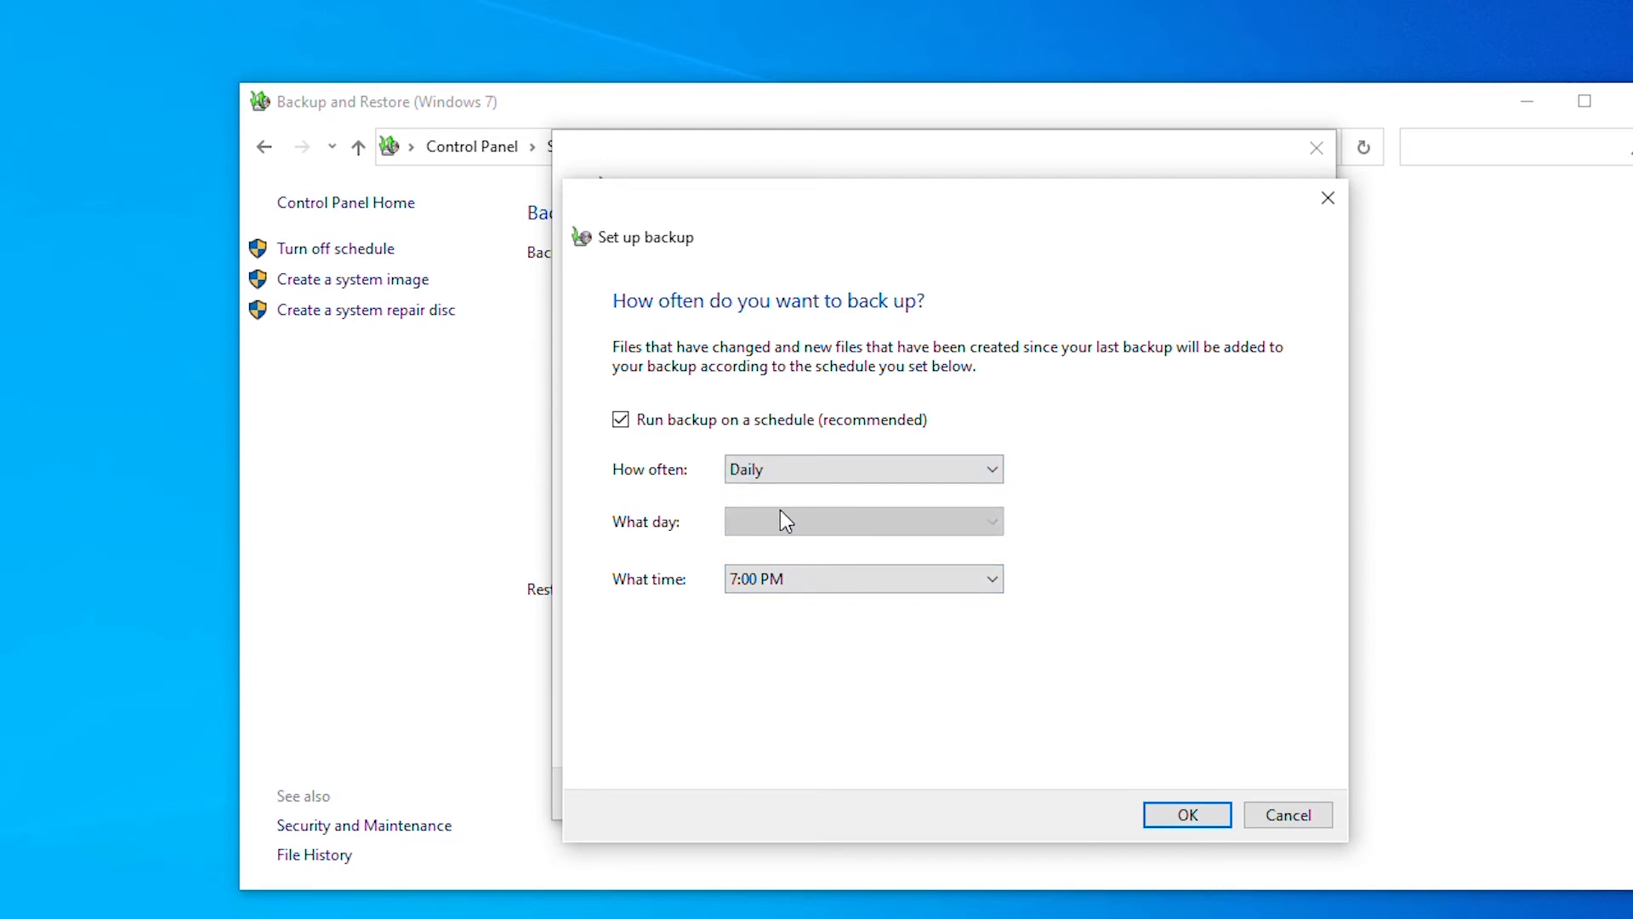
pyautogui.click(816, 475)
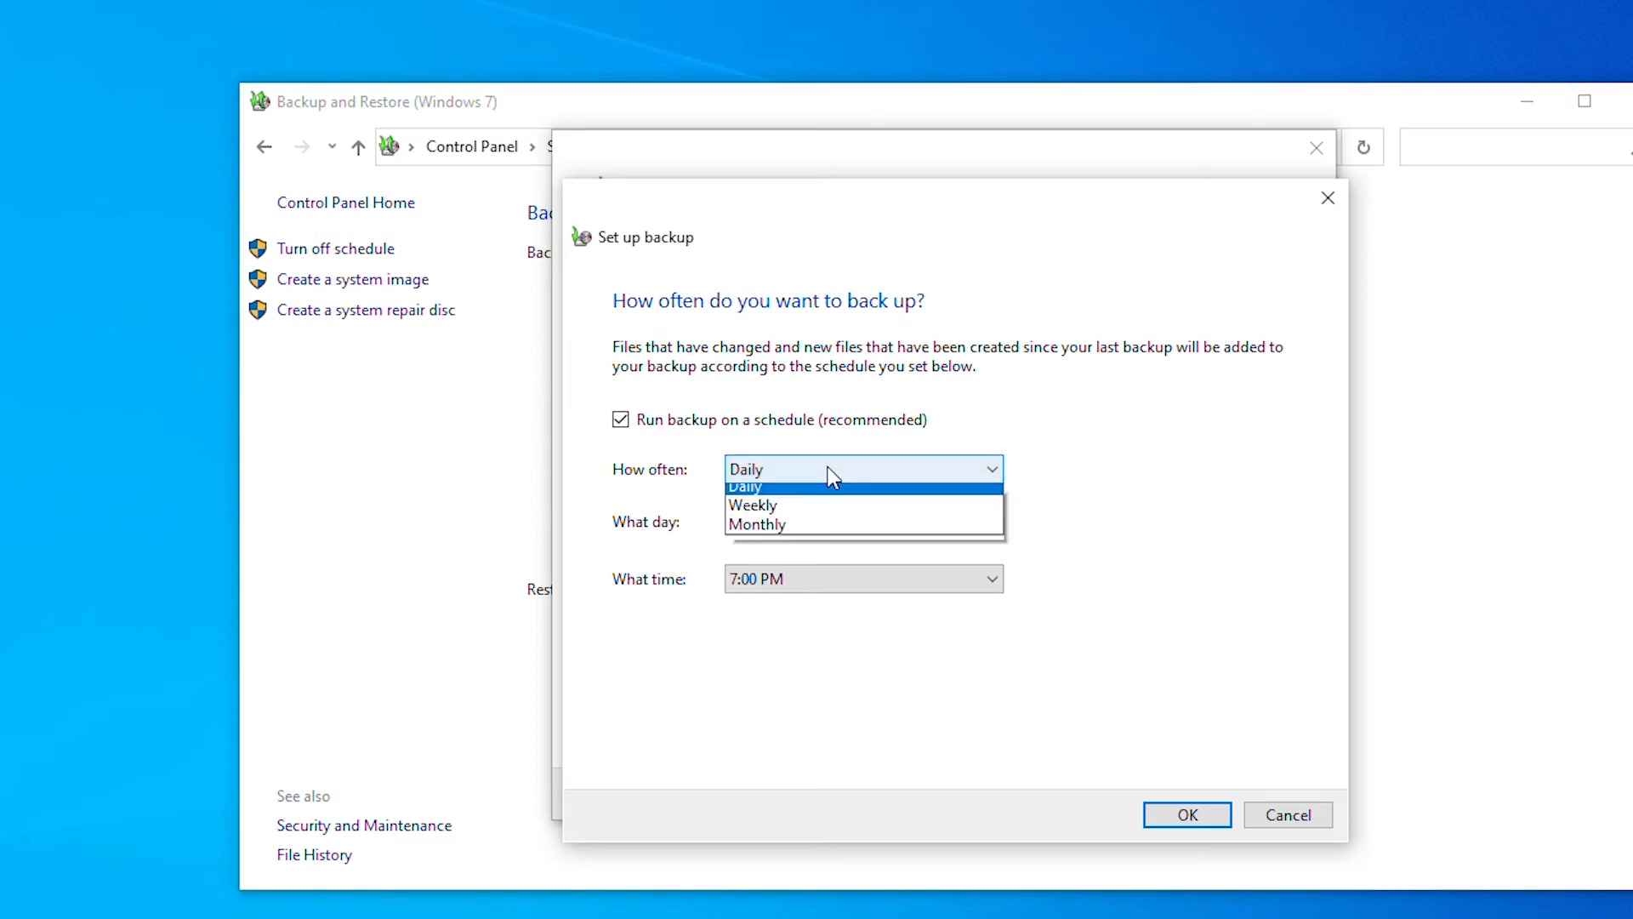
pyautogui.click(832, 513)
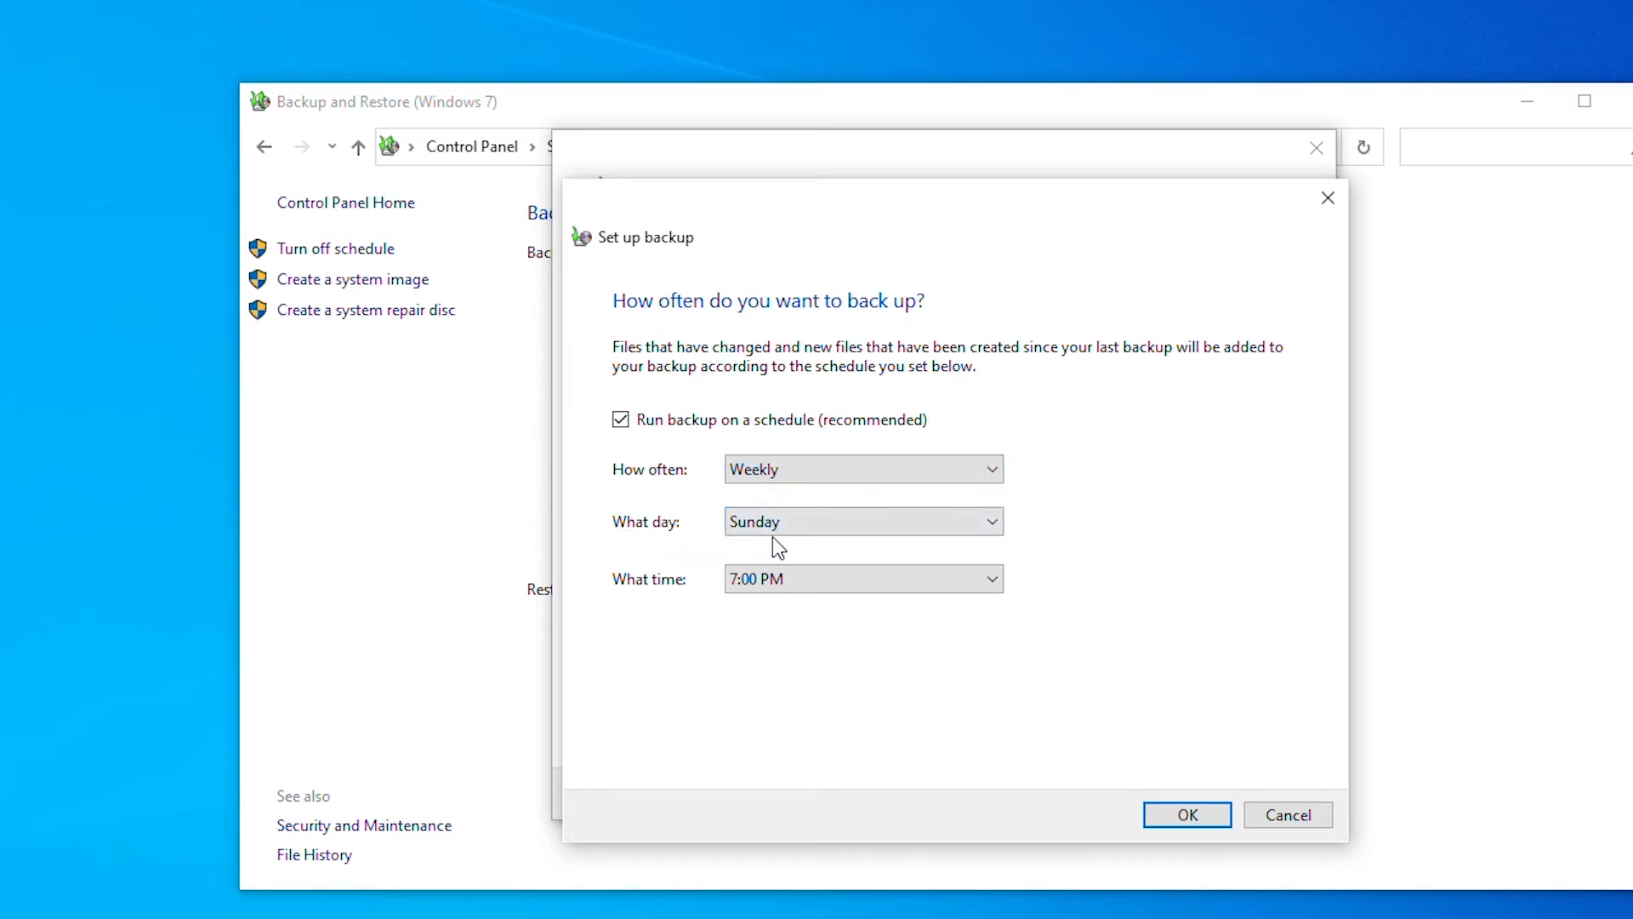
pyautogui.click(864, 471)
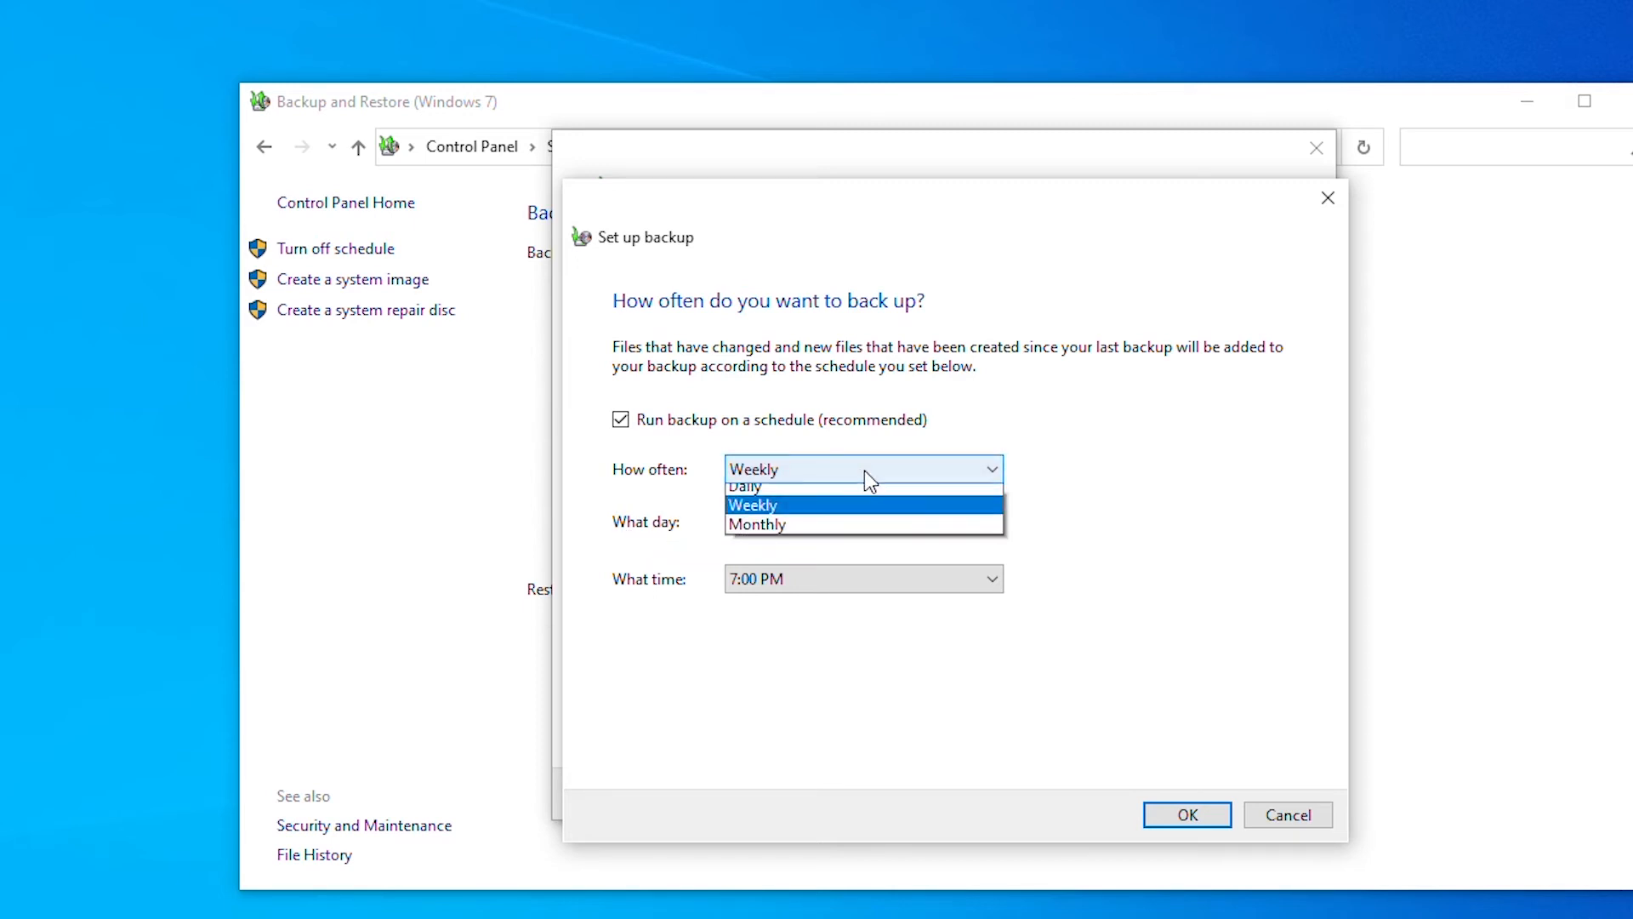
pyautogui.click(864, 534)
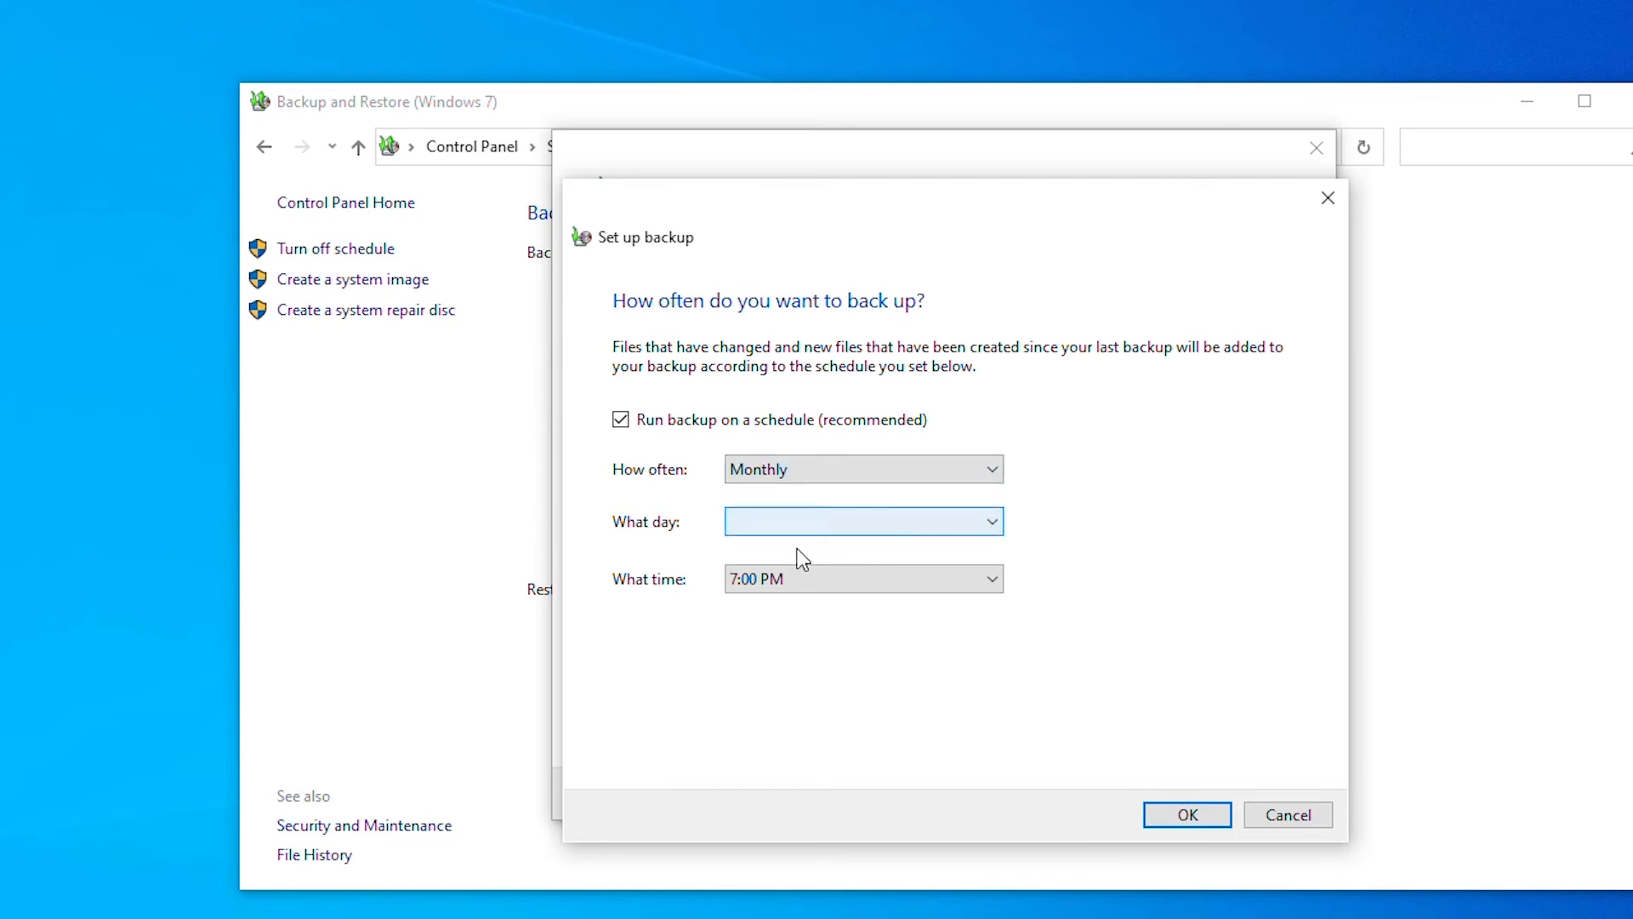
pyautogui.click(887, 534)
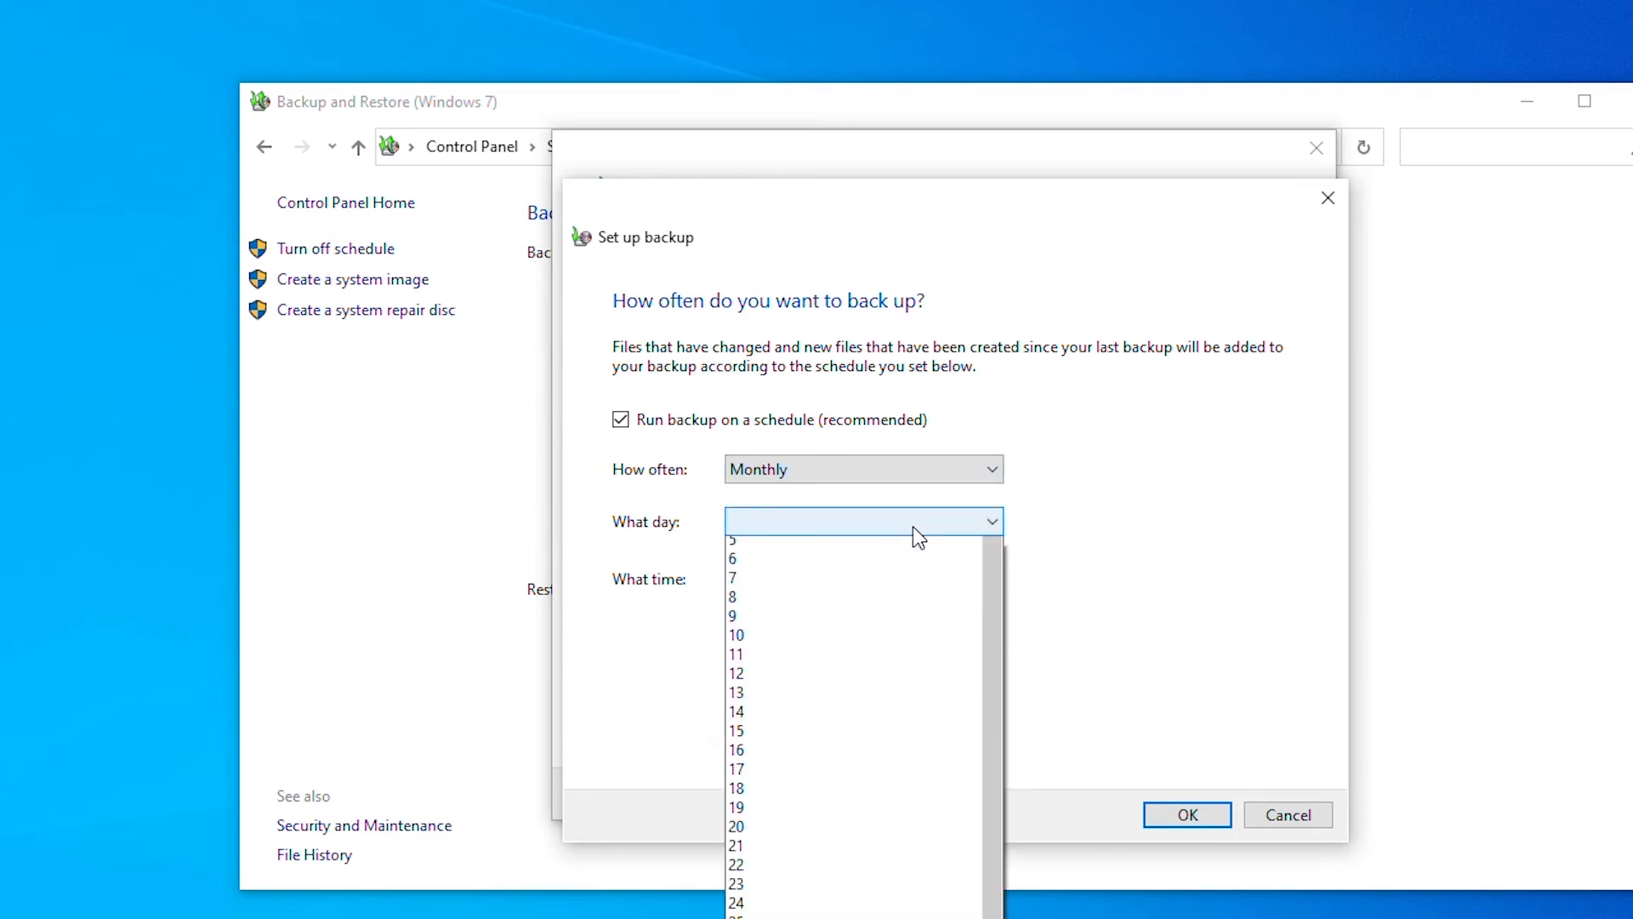
pyautogui.scroll(2, 955, 552)
pyautogui.click(1070, 569)
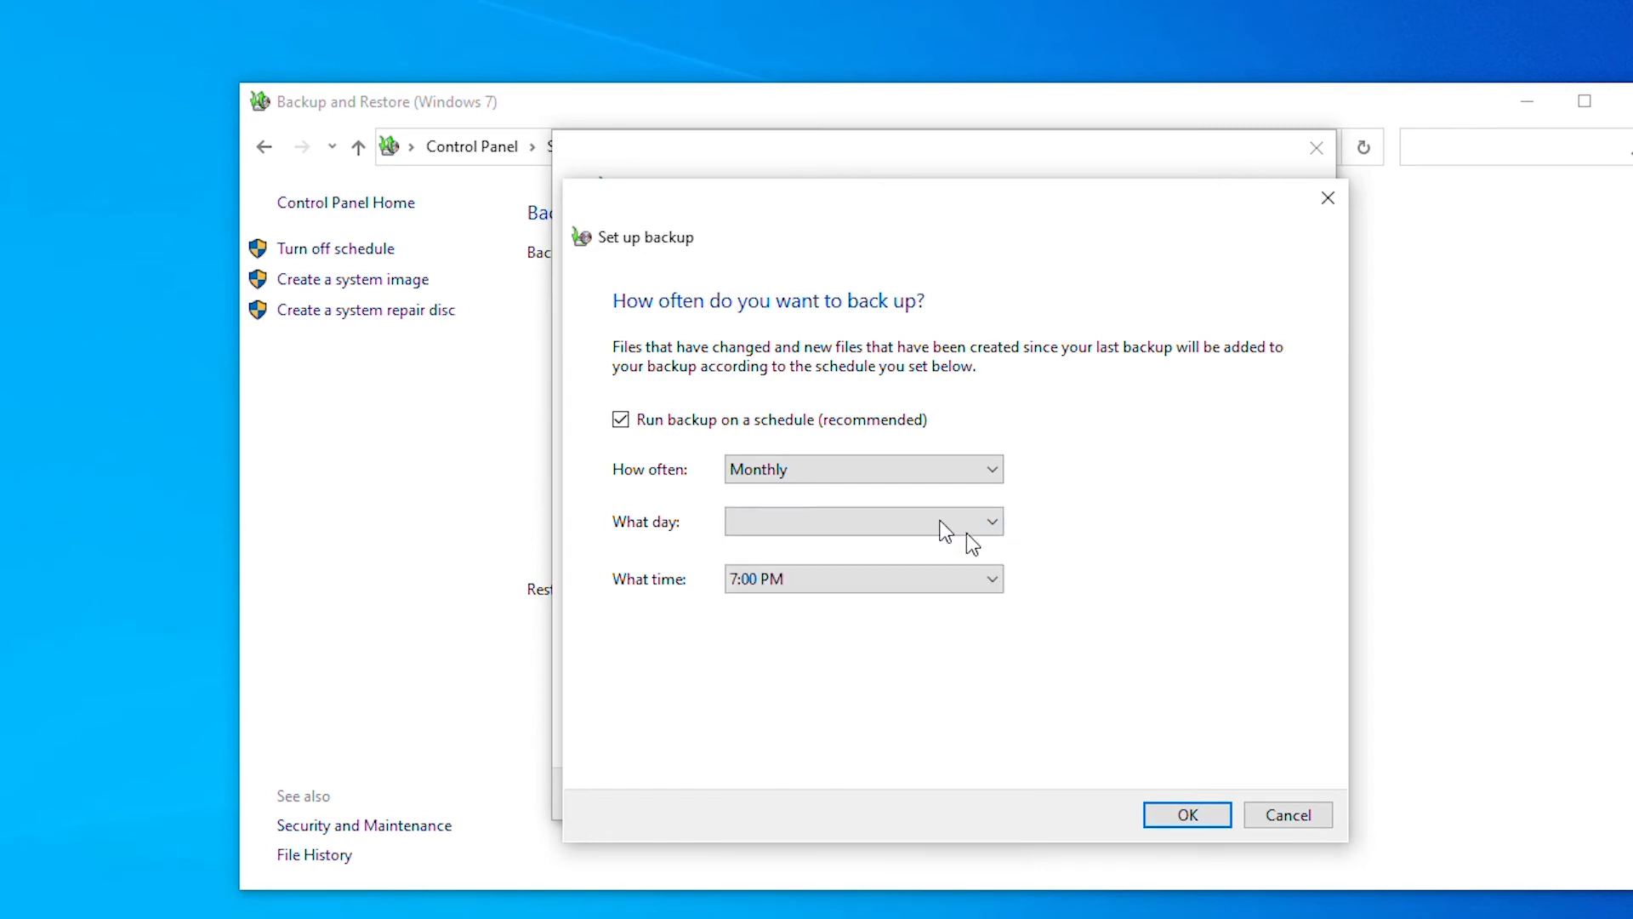
pyautogui.click(902, 471)
pyautogui.click(905, 495)
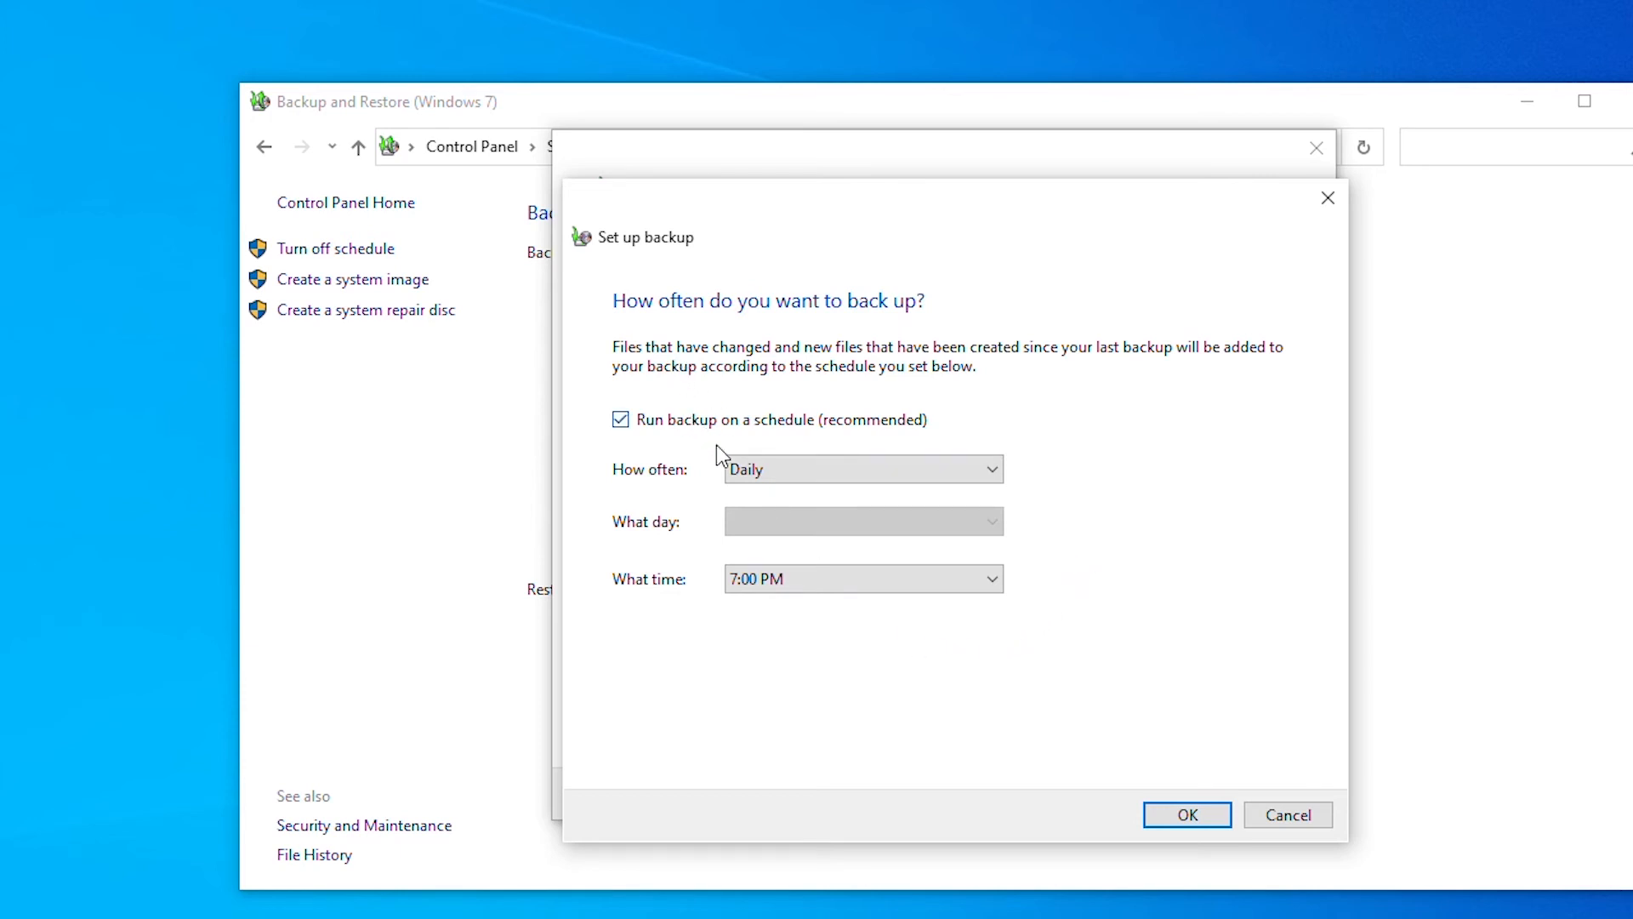
# - Set the schedule to Weekly on Sunday at 11:00 PM and apply it
pyautogui.click(767, 469)
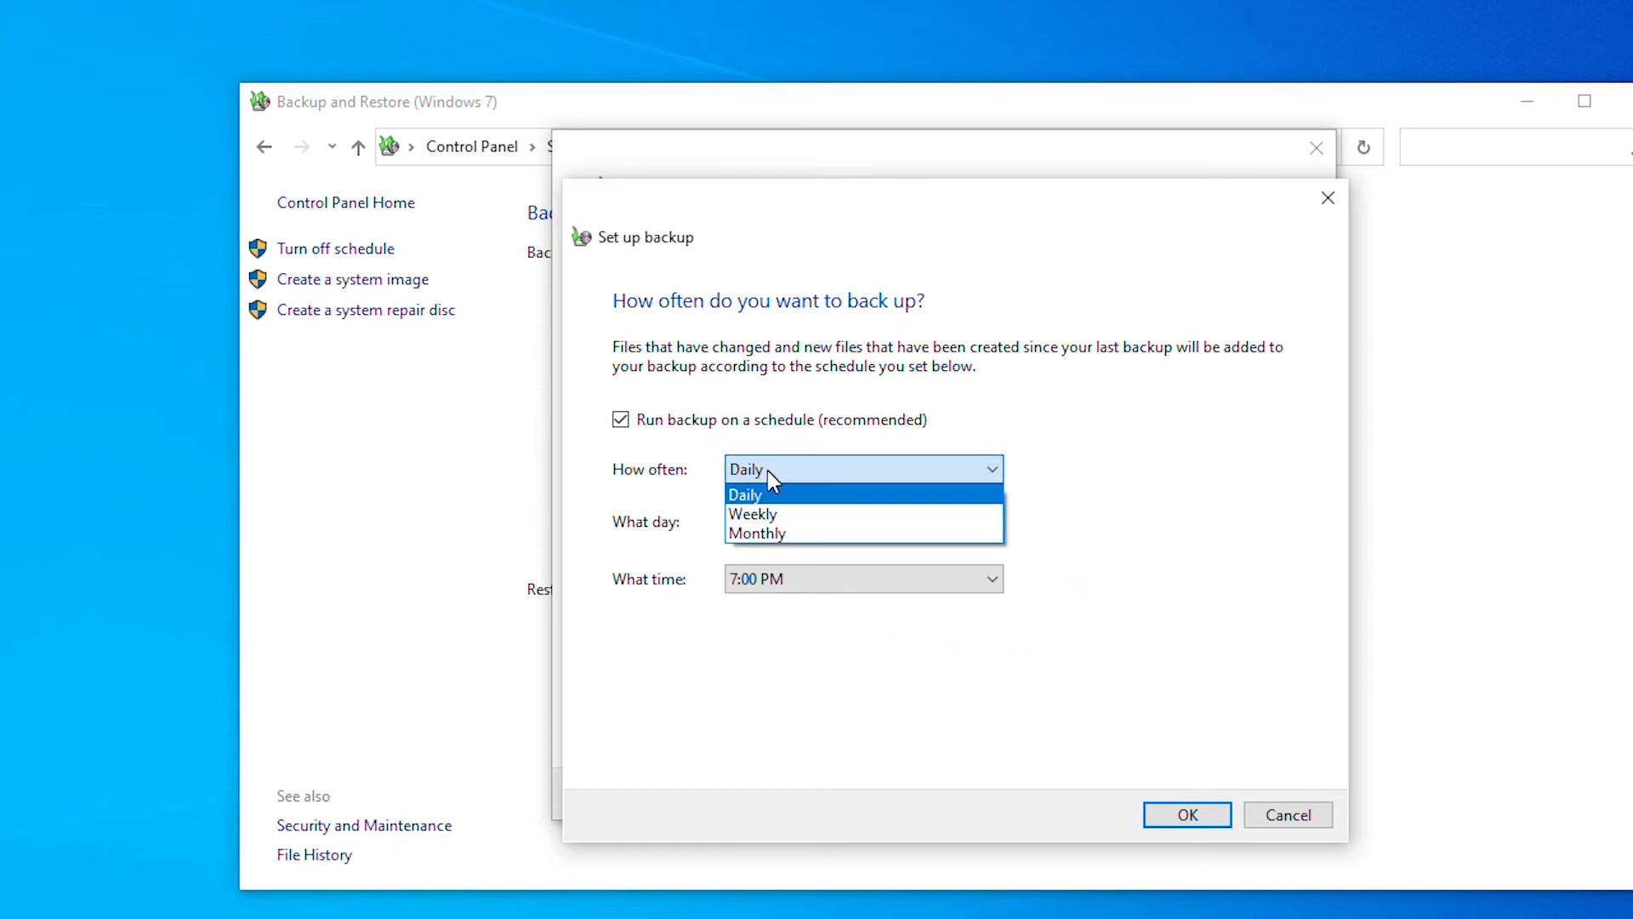
pyautogui.click(808, 517)
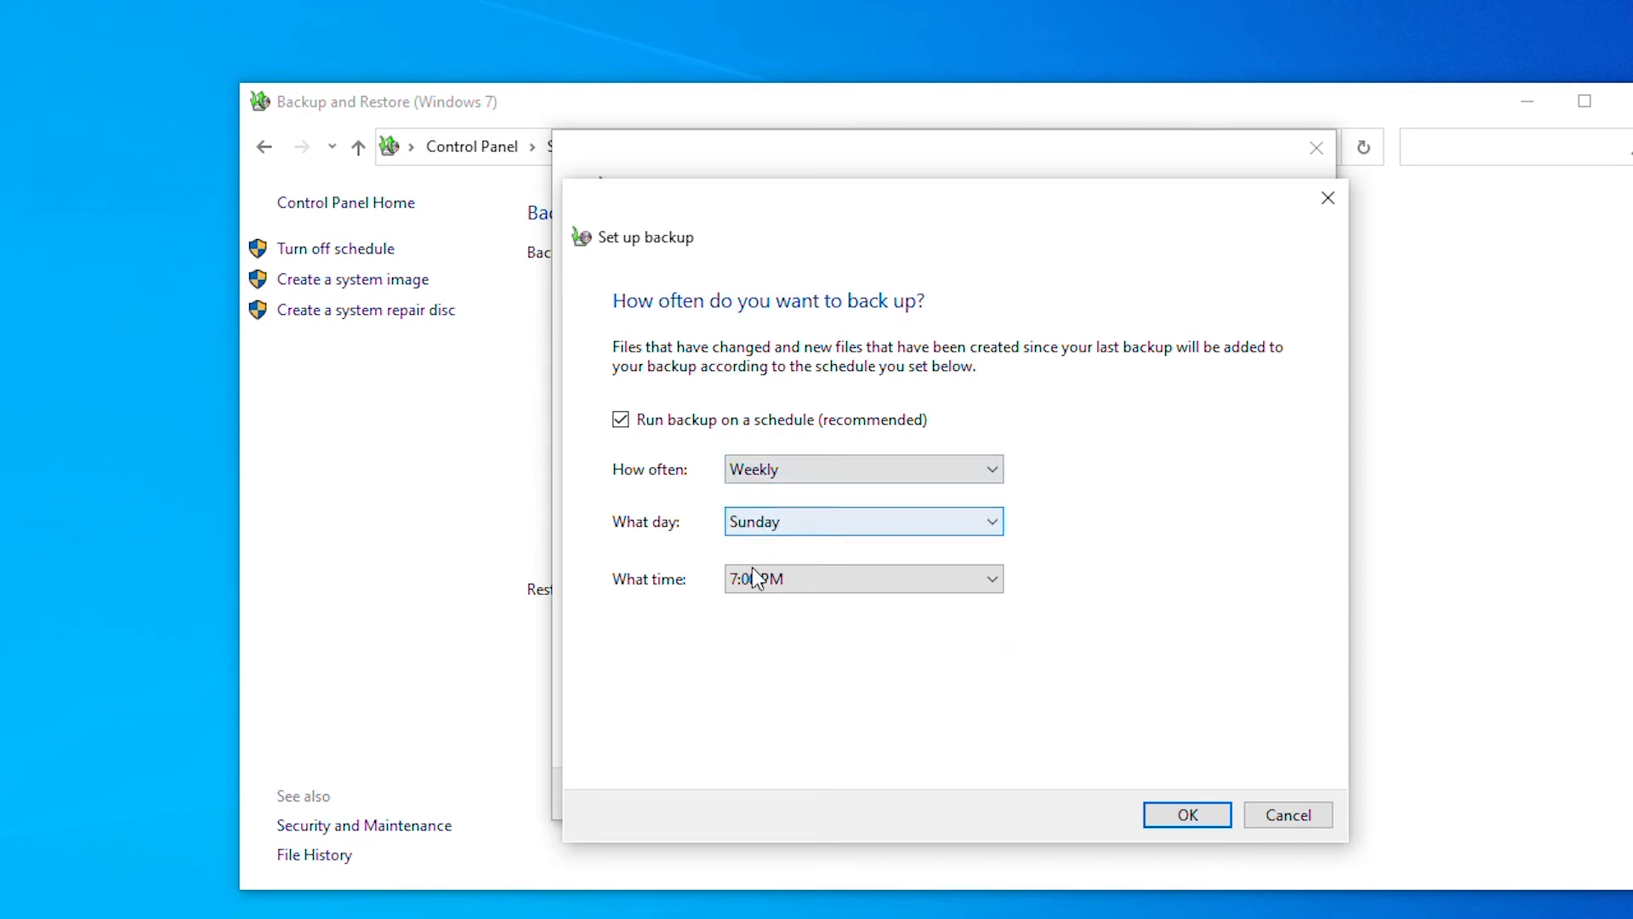
pyautogui.click(838, 580)
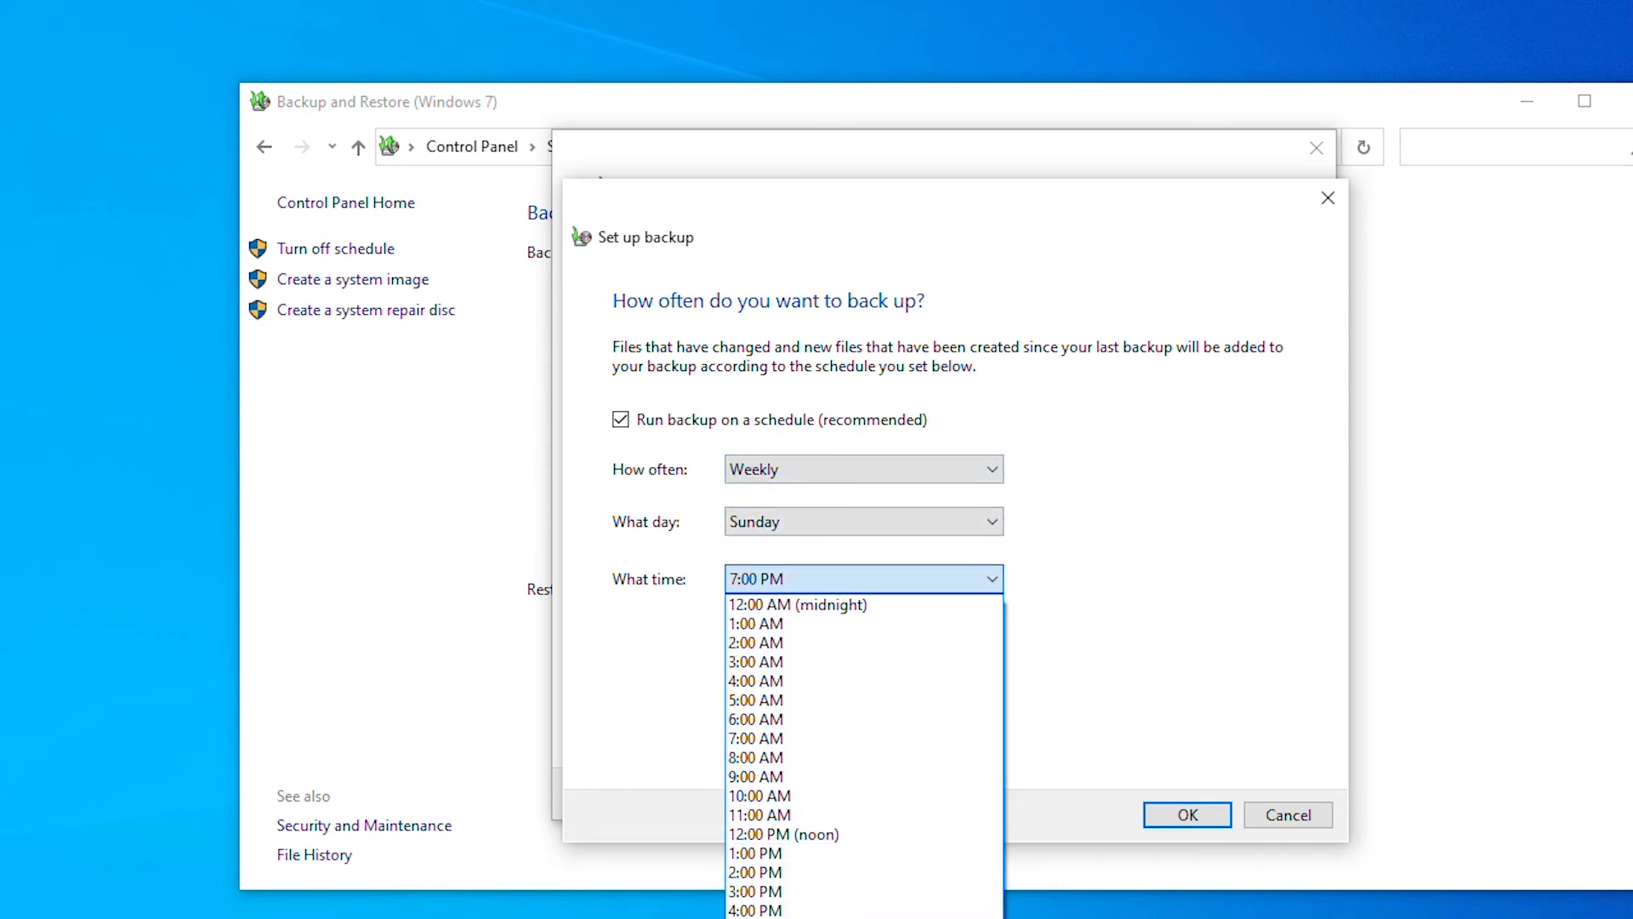
pyautogui.click(800, 918)
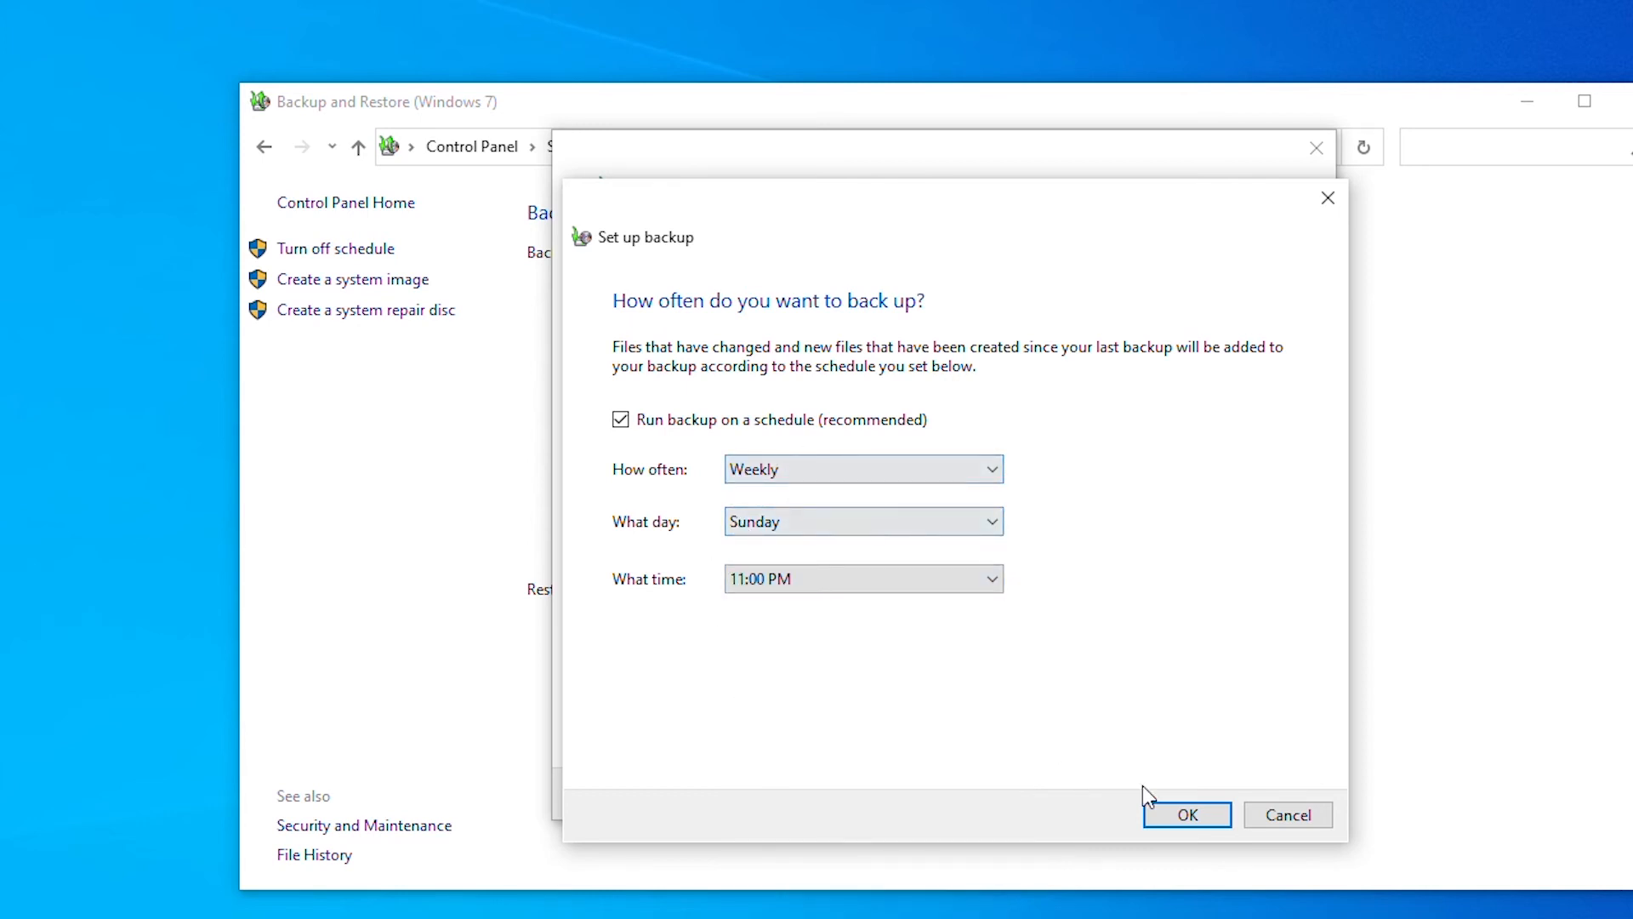
pyautogui.click(1189, 815)
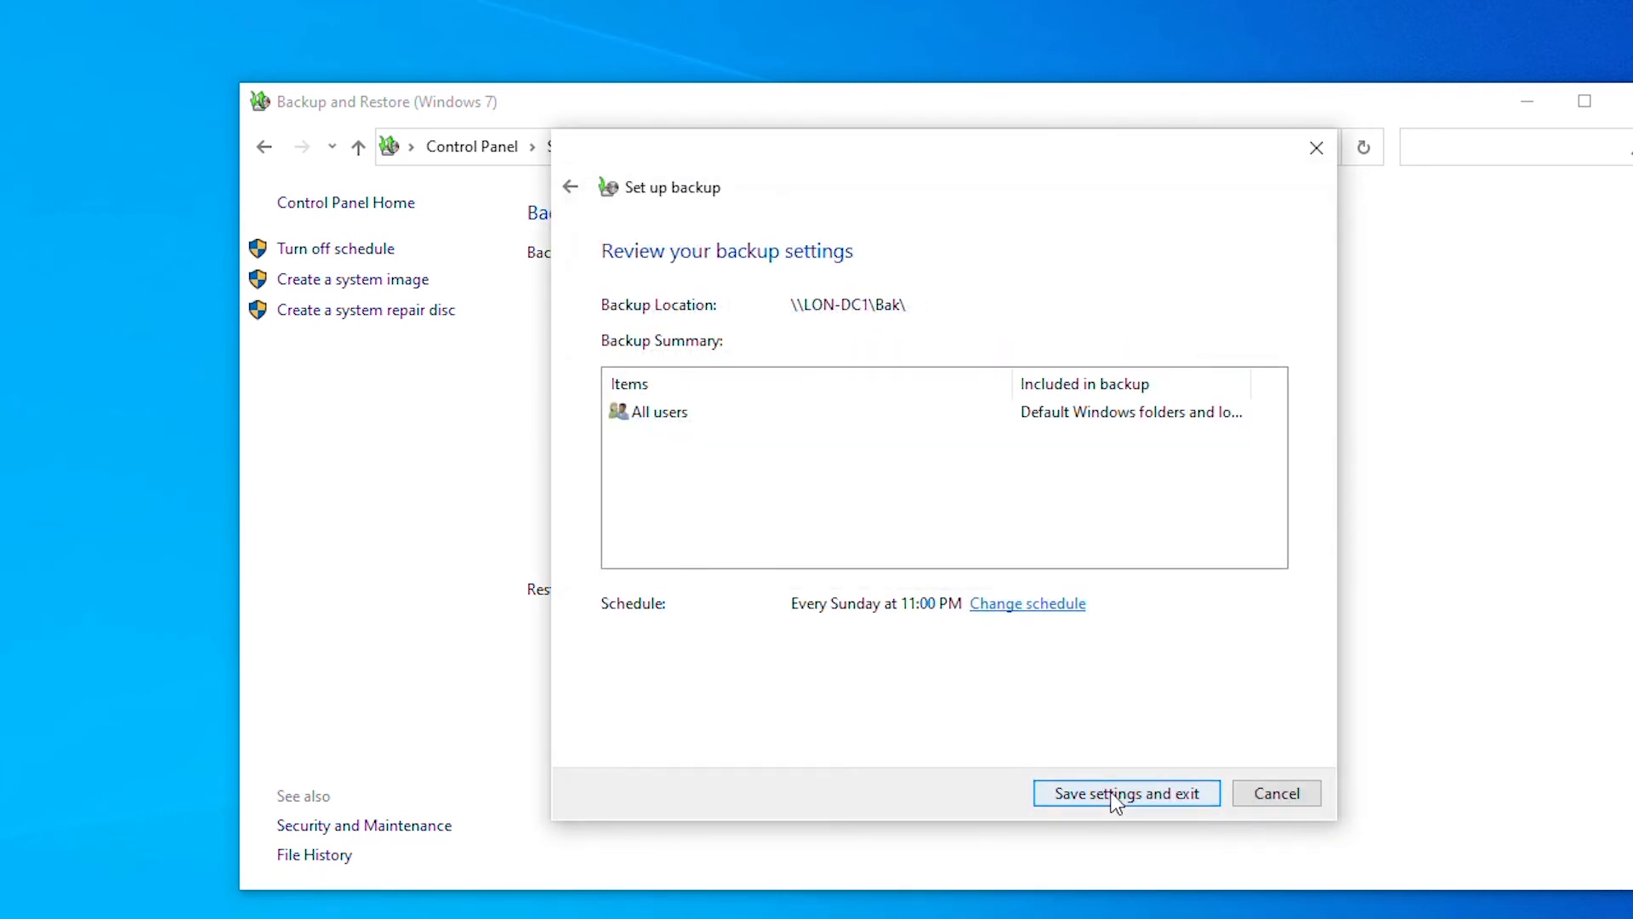
# - Save the backup settings and exit, scheduling the next backup for 2022-01-09 at 11:00 PM
pyautogui.click(1136, 792)
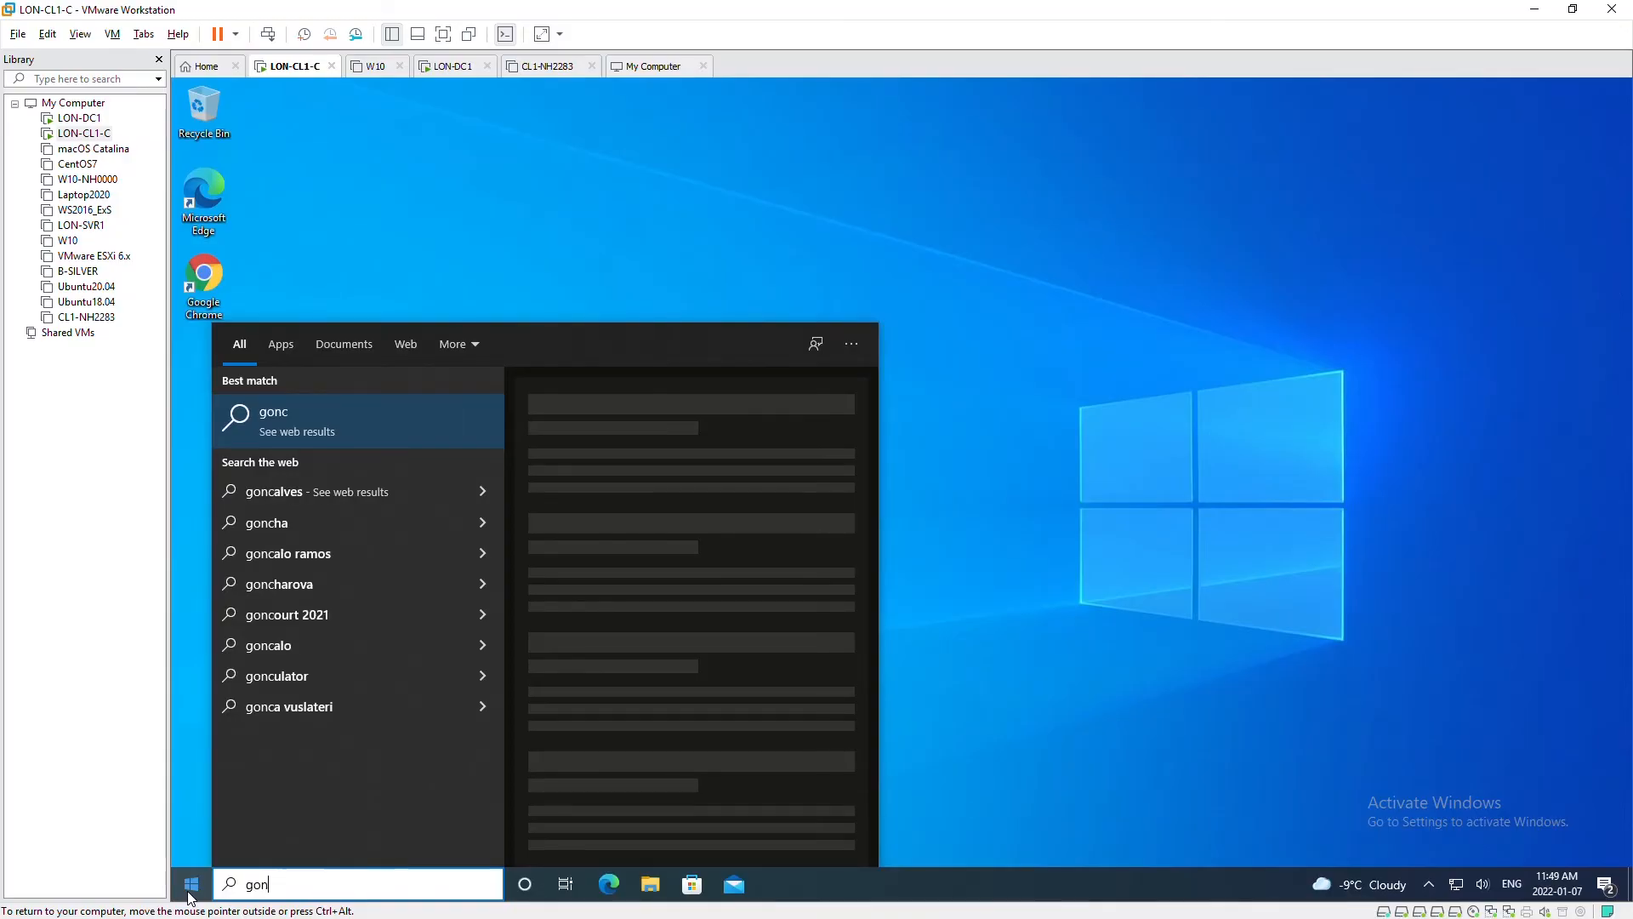
# - Open Backup and Restore (Windows 7) from Control Panel and browse the backup for files to restore
pyautogui.press('BackSpace')
pyautogui.click(192, 889)
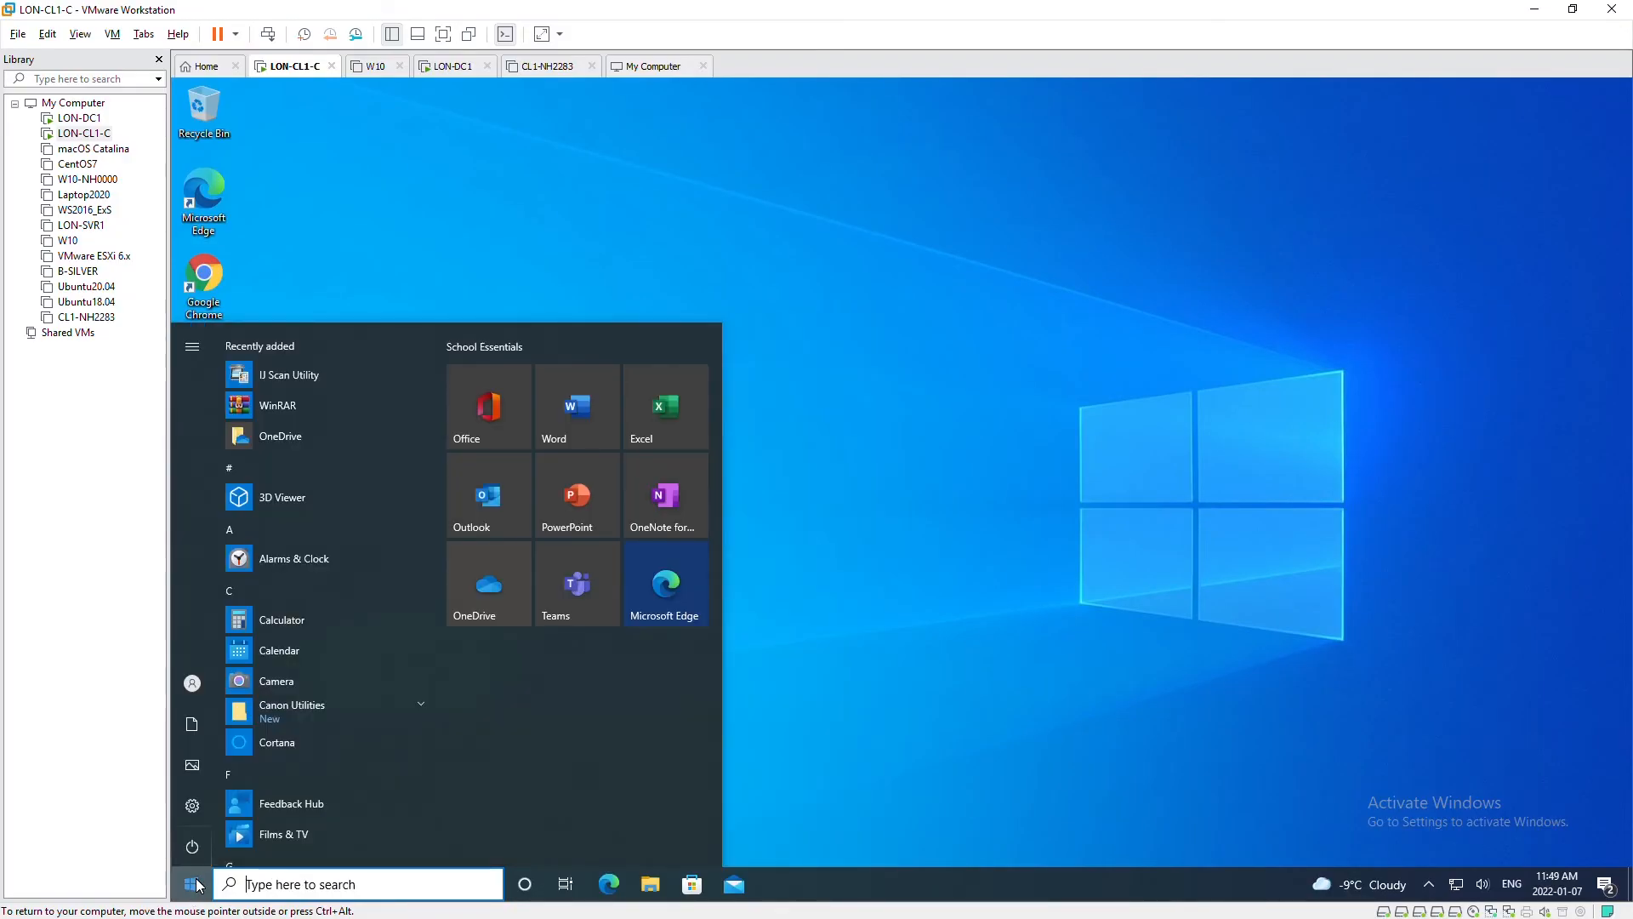
pyautogui.write('control')
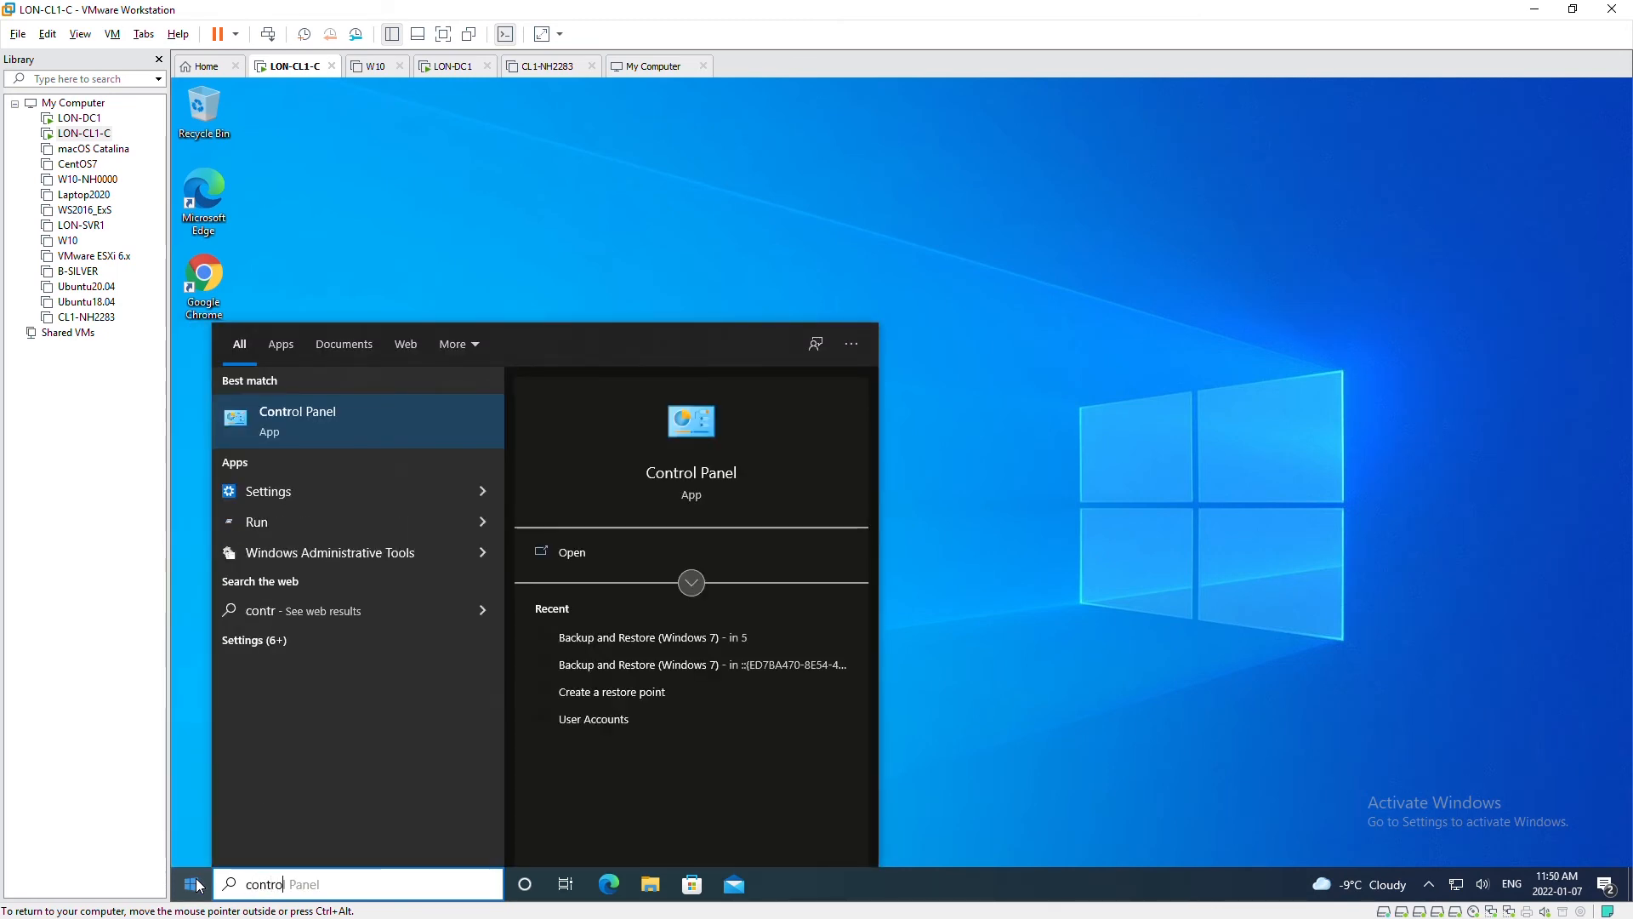
pyautogui.press('Return')
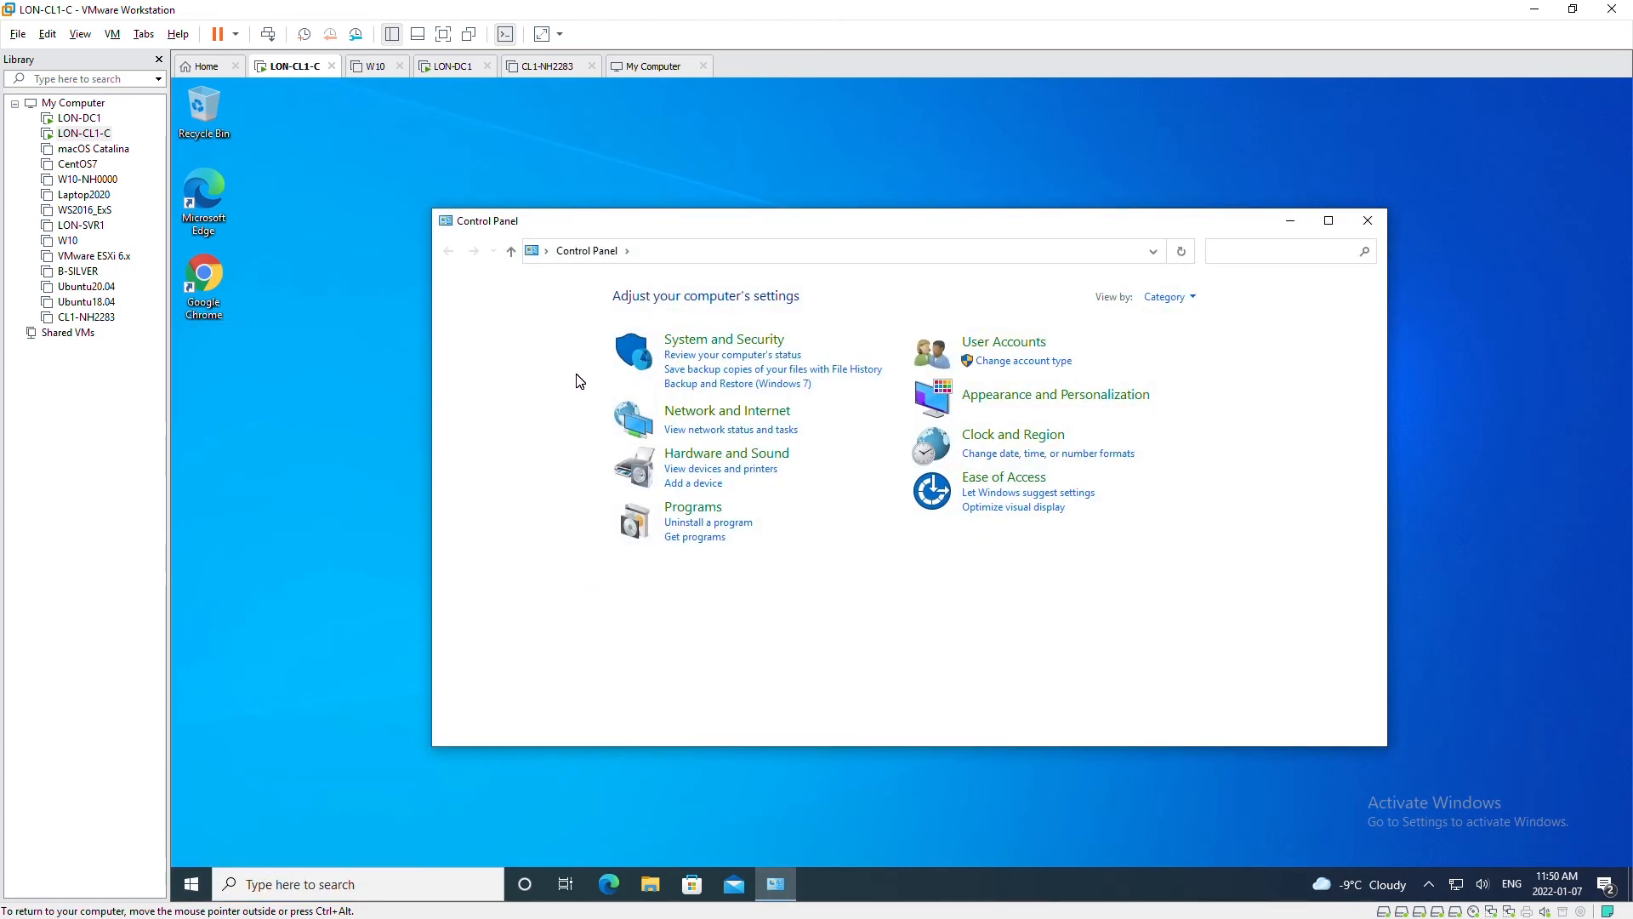
pyautogui.click(714, 384)
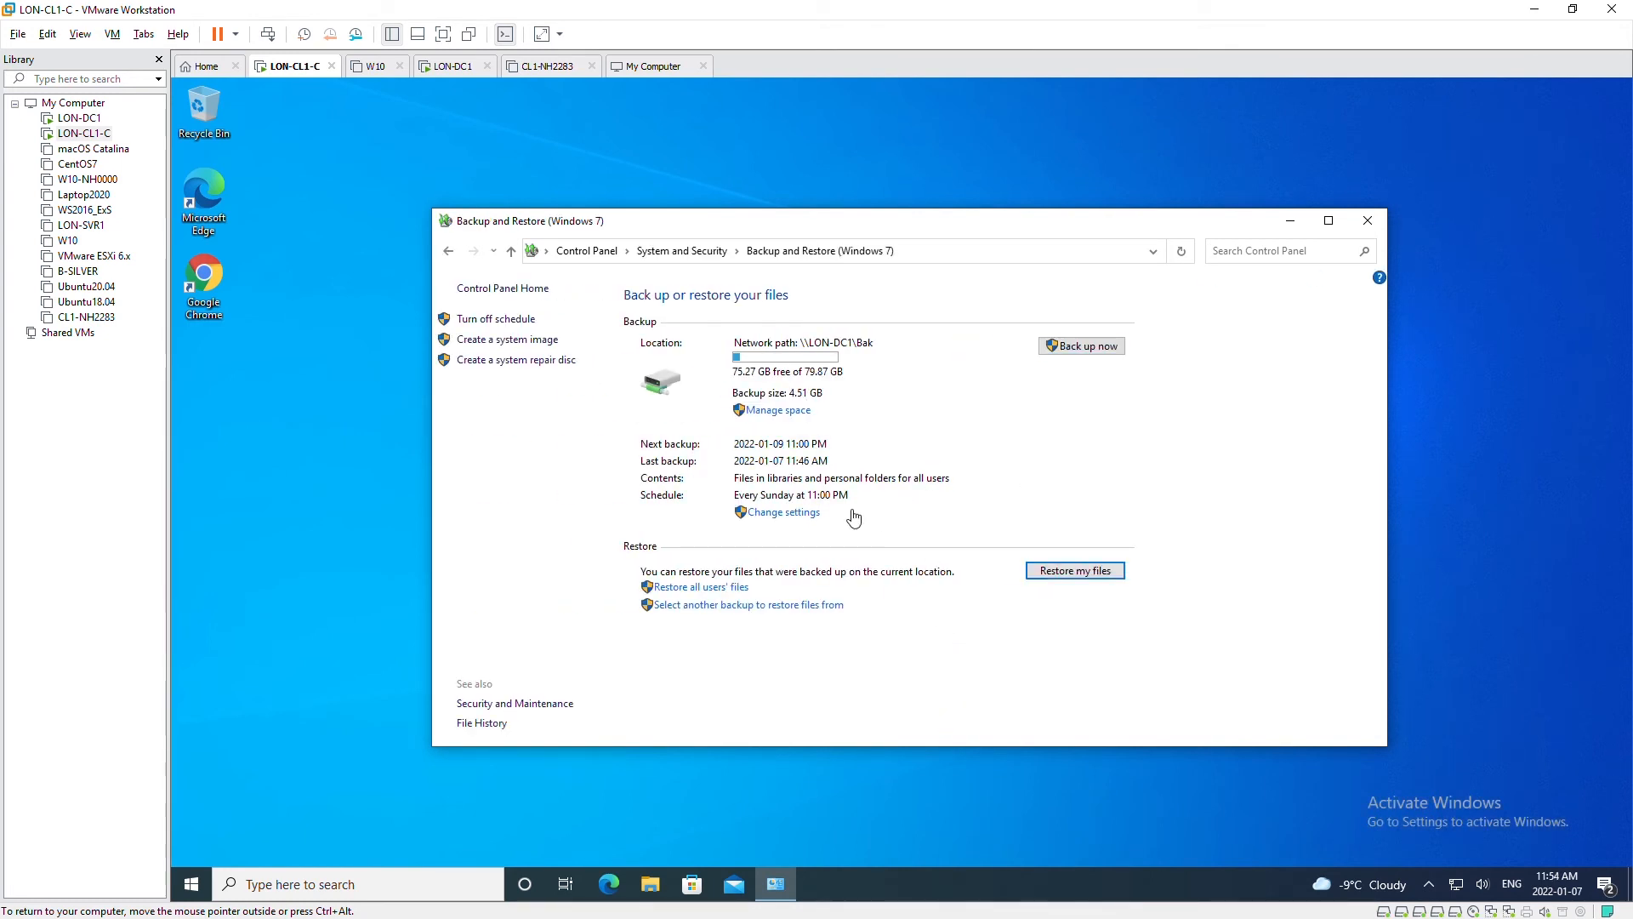
pyautogui.click(1066, 574)
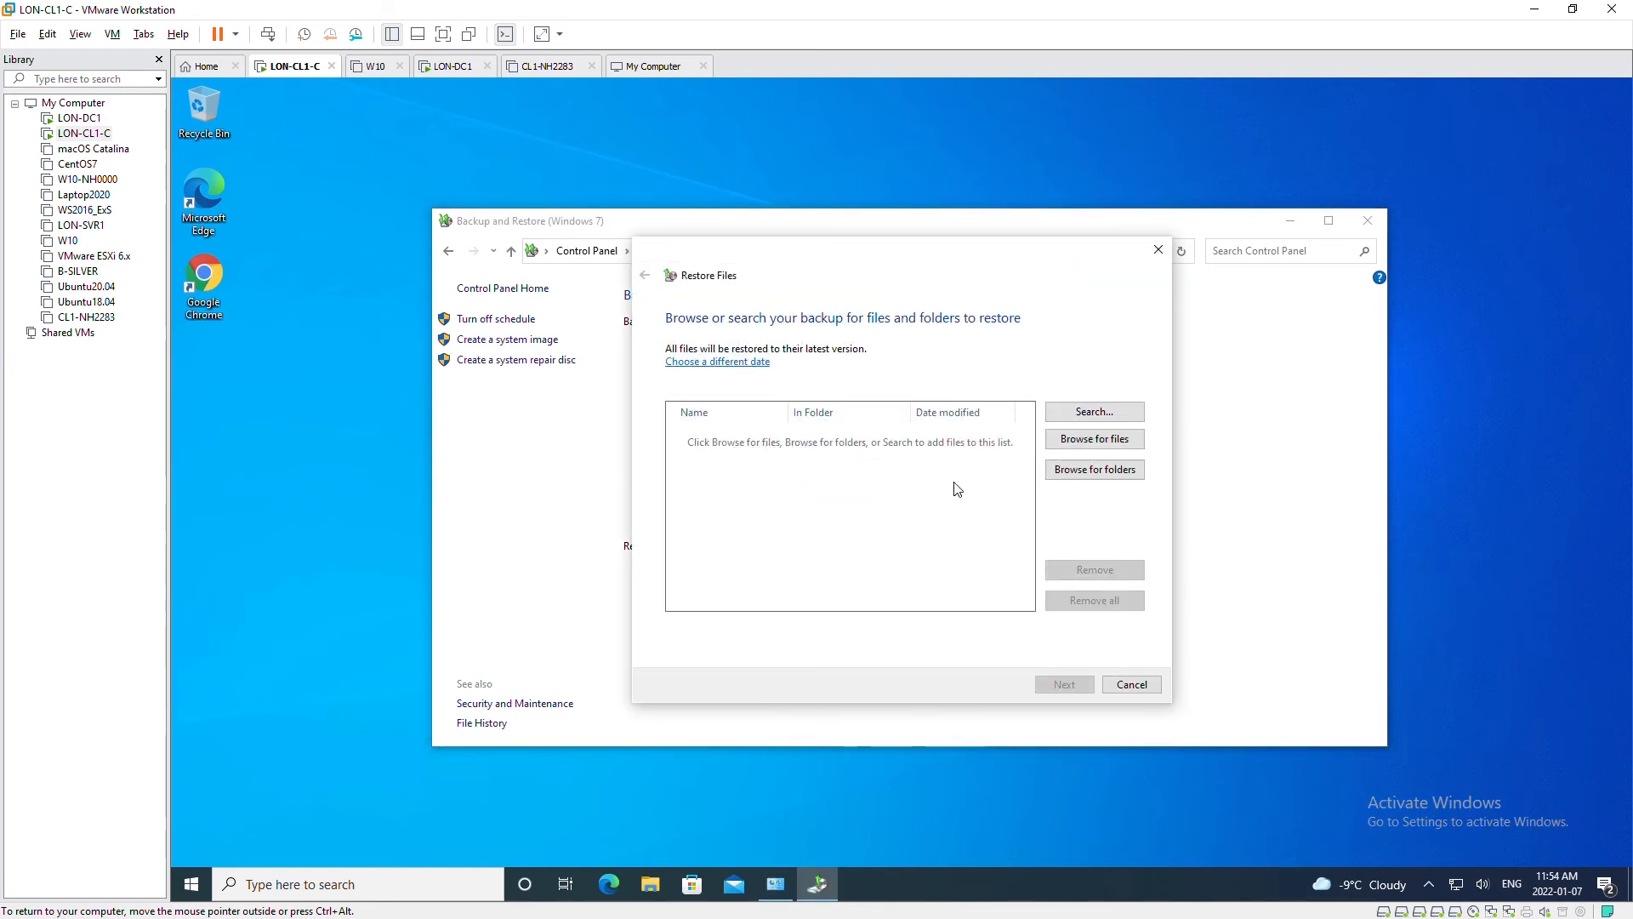
pyautogui.click(1097, 442)
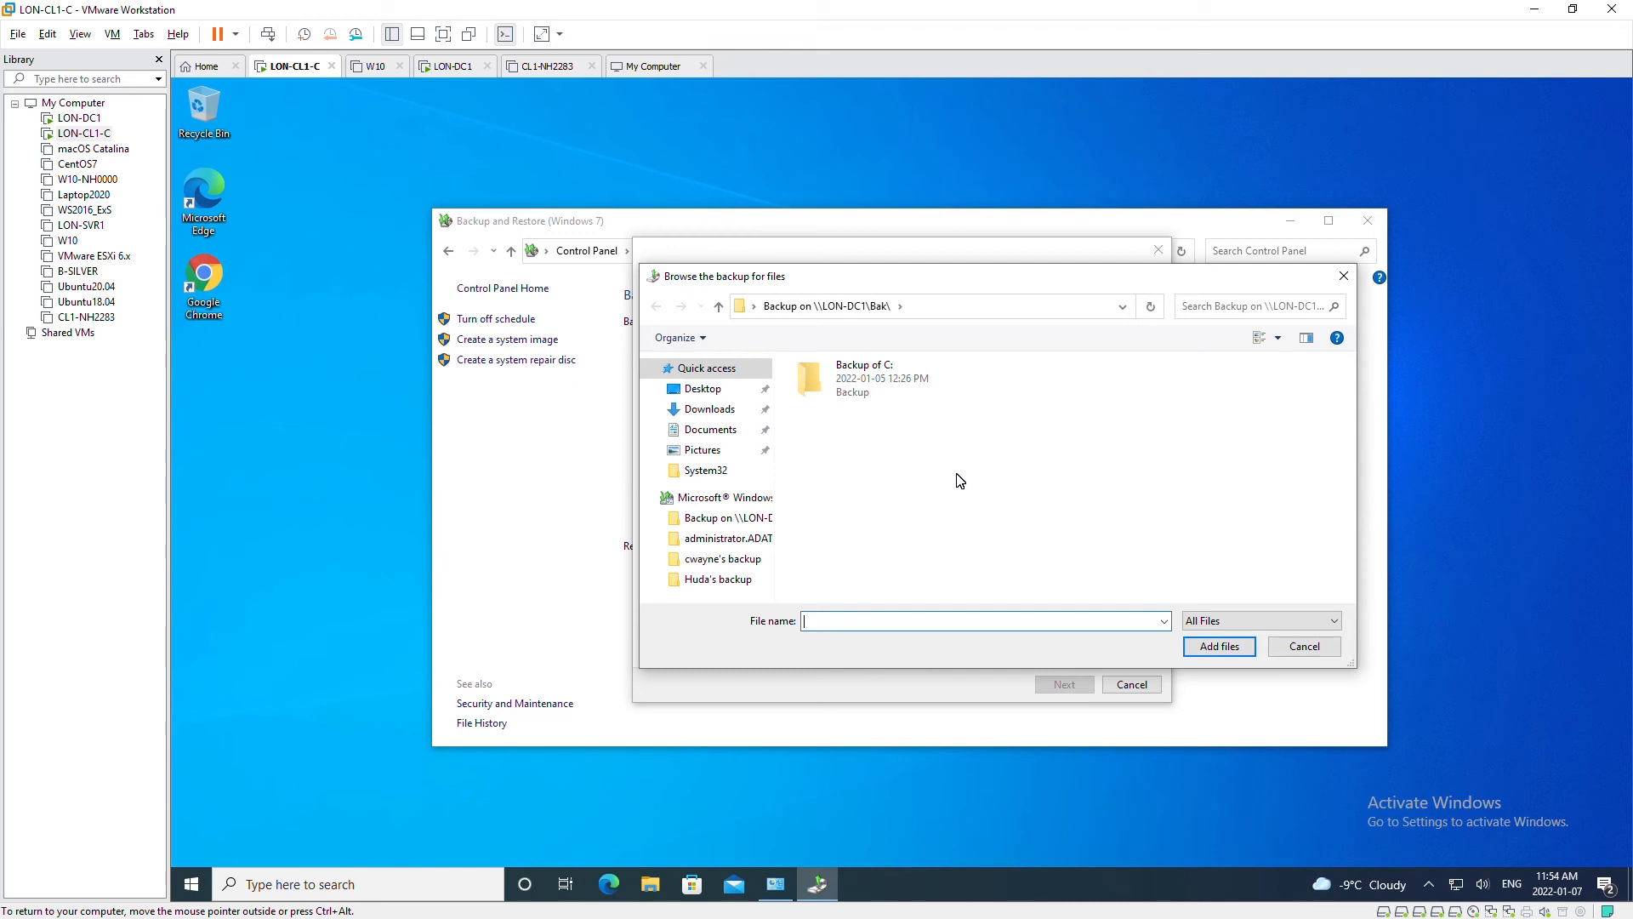
# - Go to Backup of C: > Users > user folder > Downloads, select the mp68 application, and open File Explorer
pyautogui.doubleClick(865, 393)
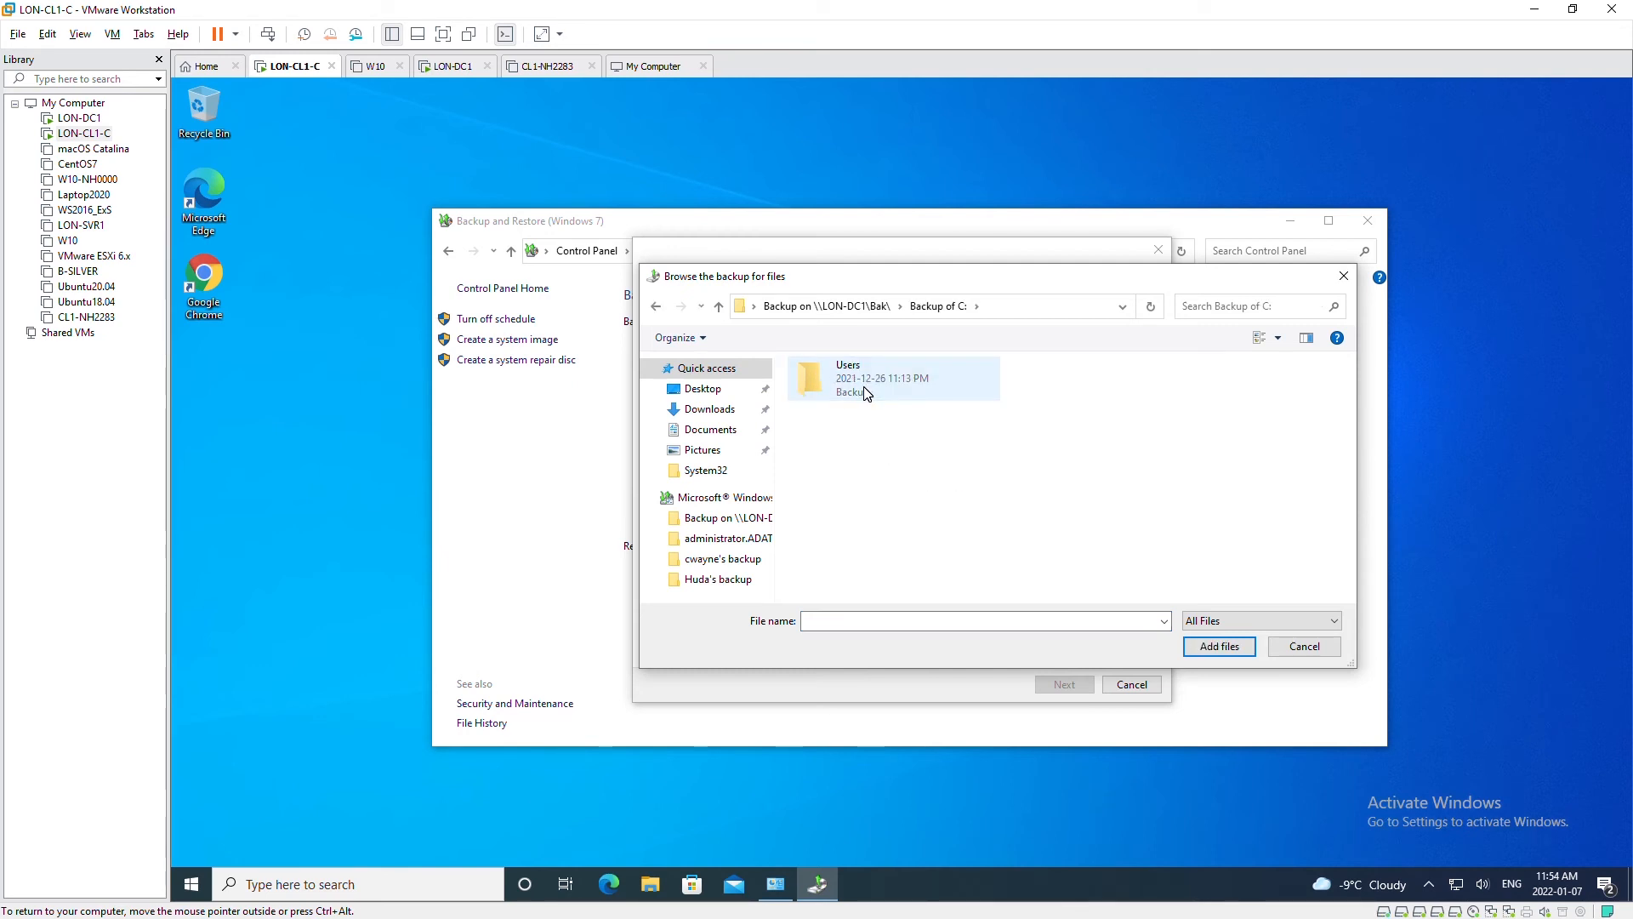
pyautogui.doubleClick(864, 393)
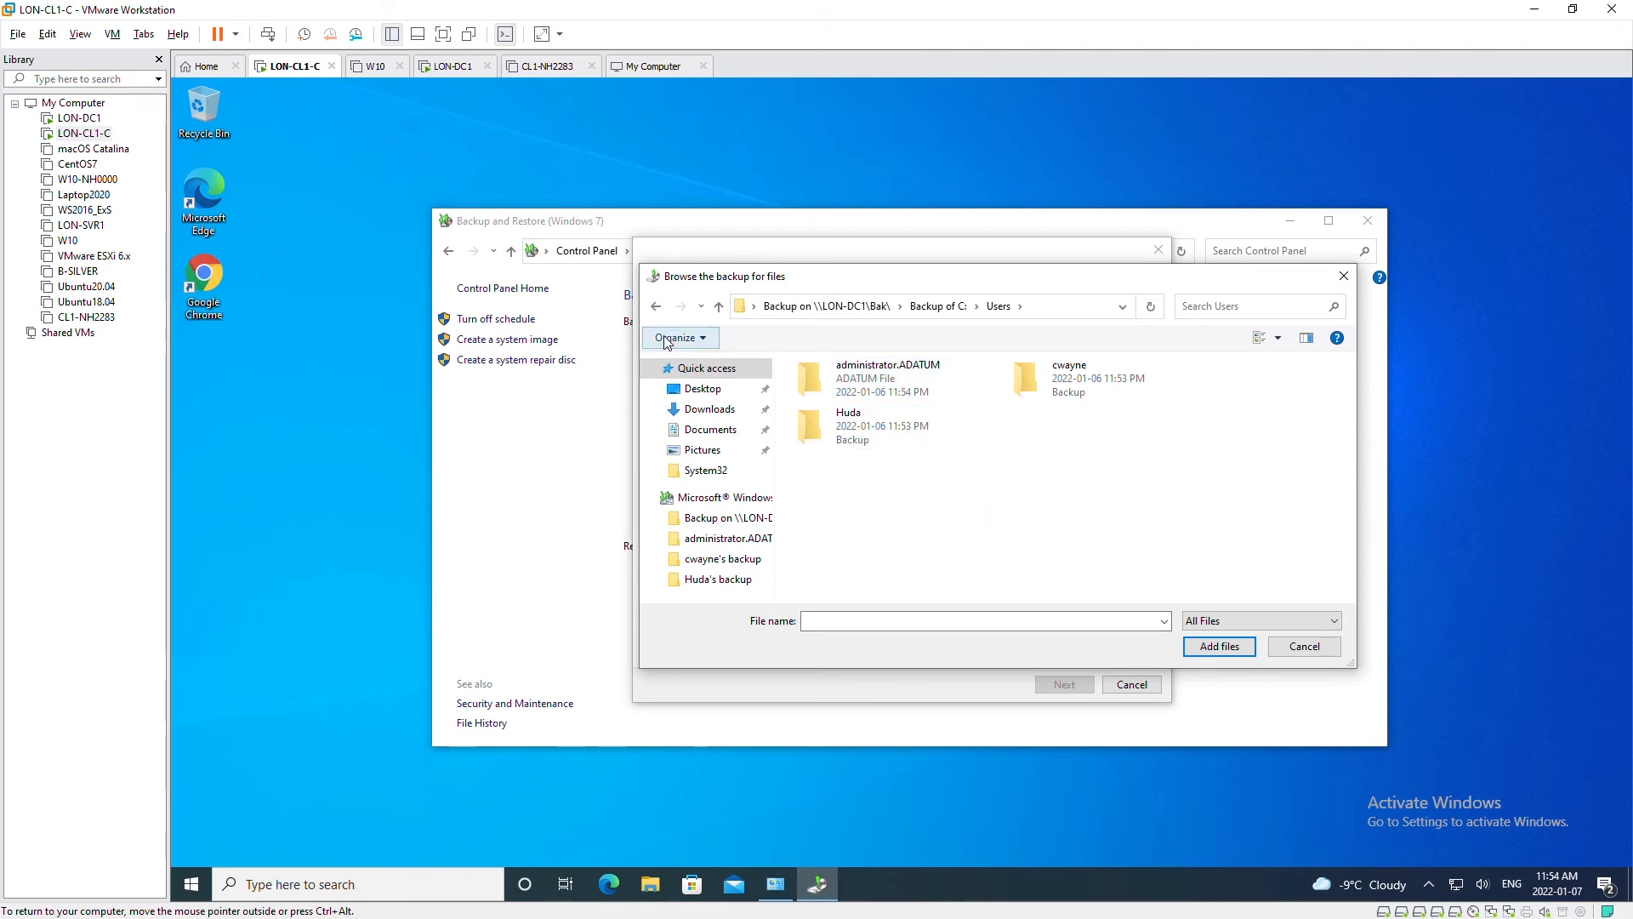
pyautogui.doubleClick(834, 425)
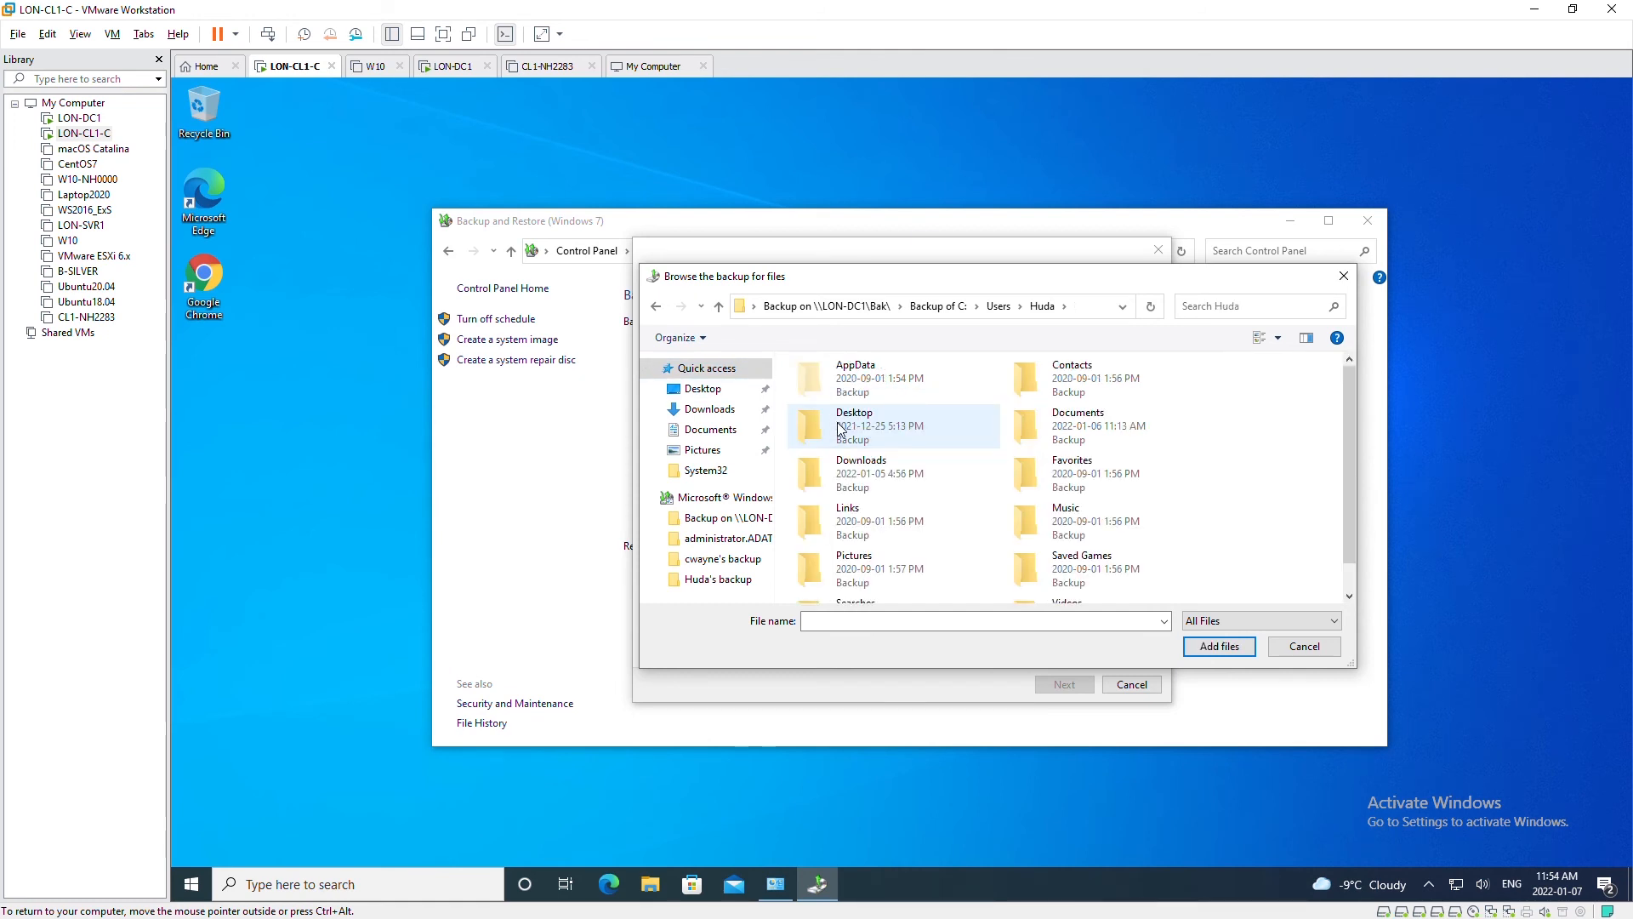
pyautogui.doubleClick(868, 483)
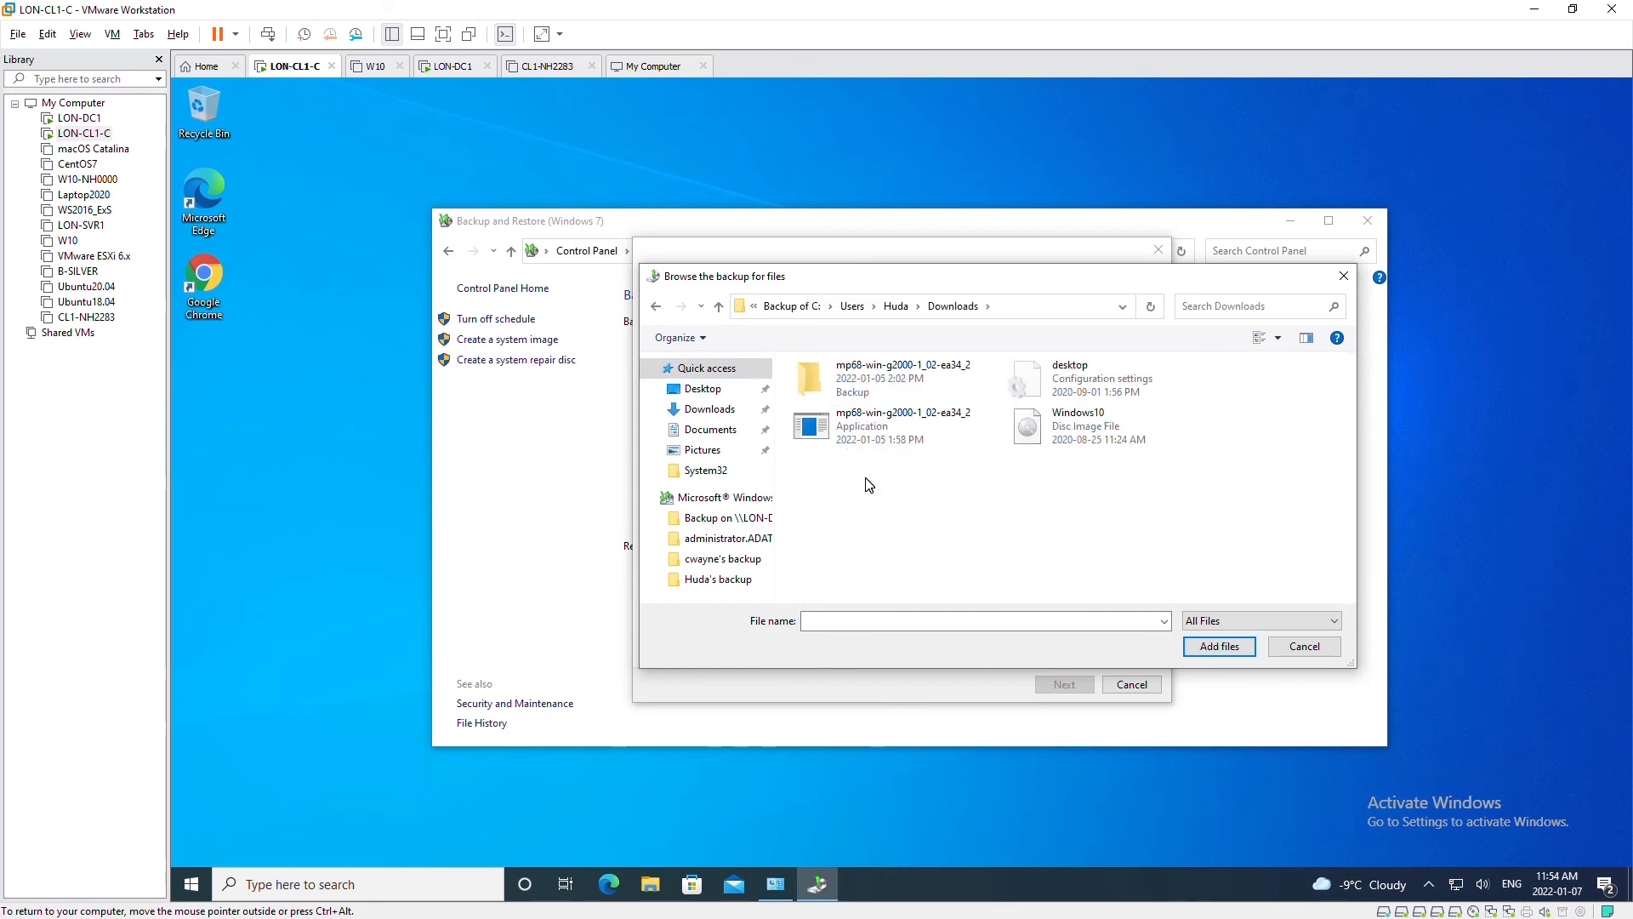
pyautogui.click(861, 444)
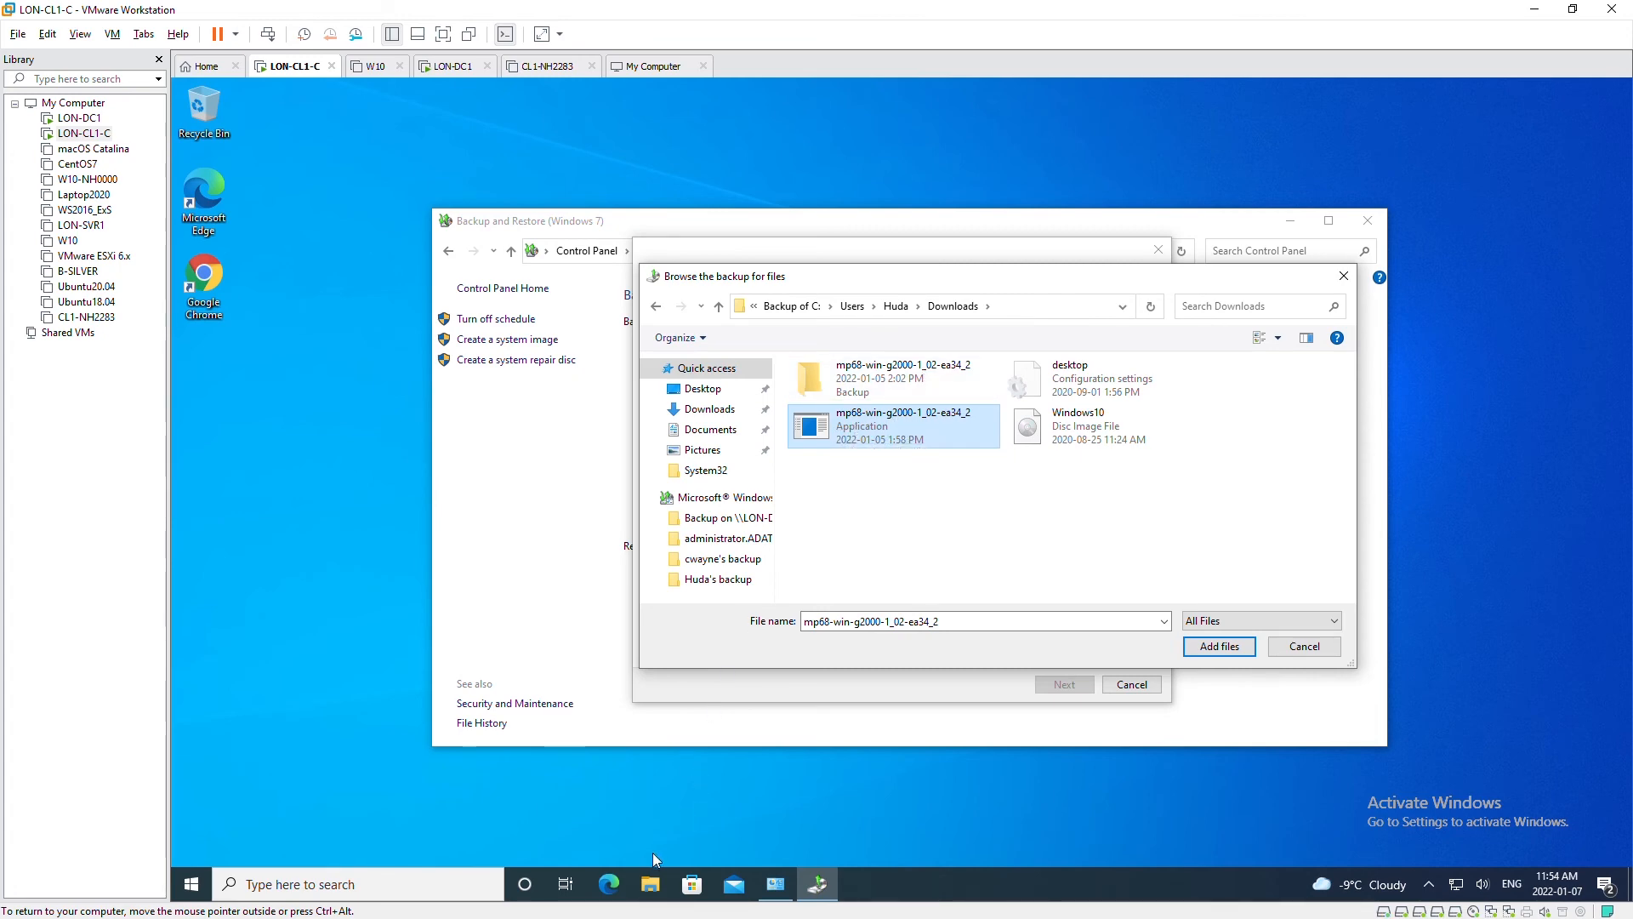
pyautogui.click(650, 886)
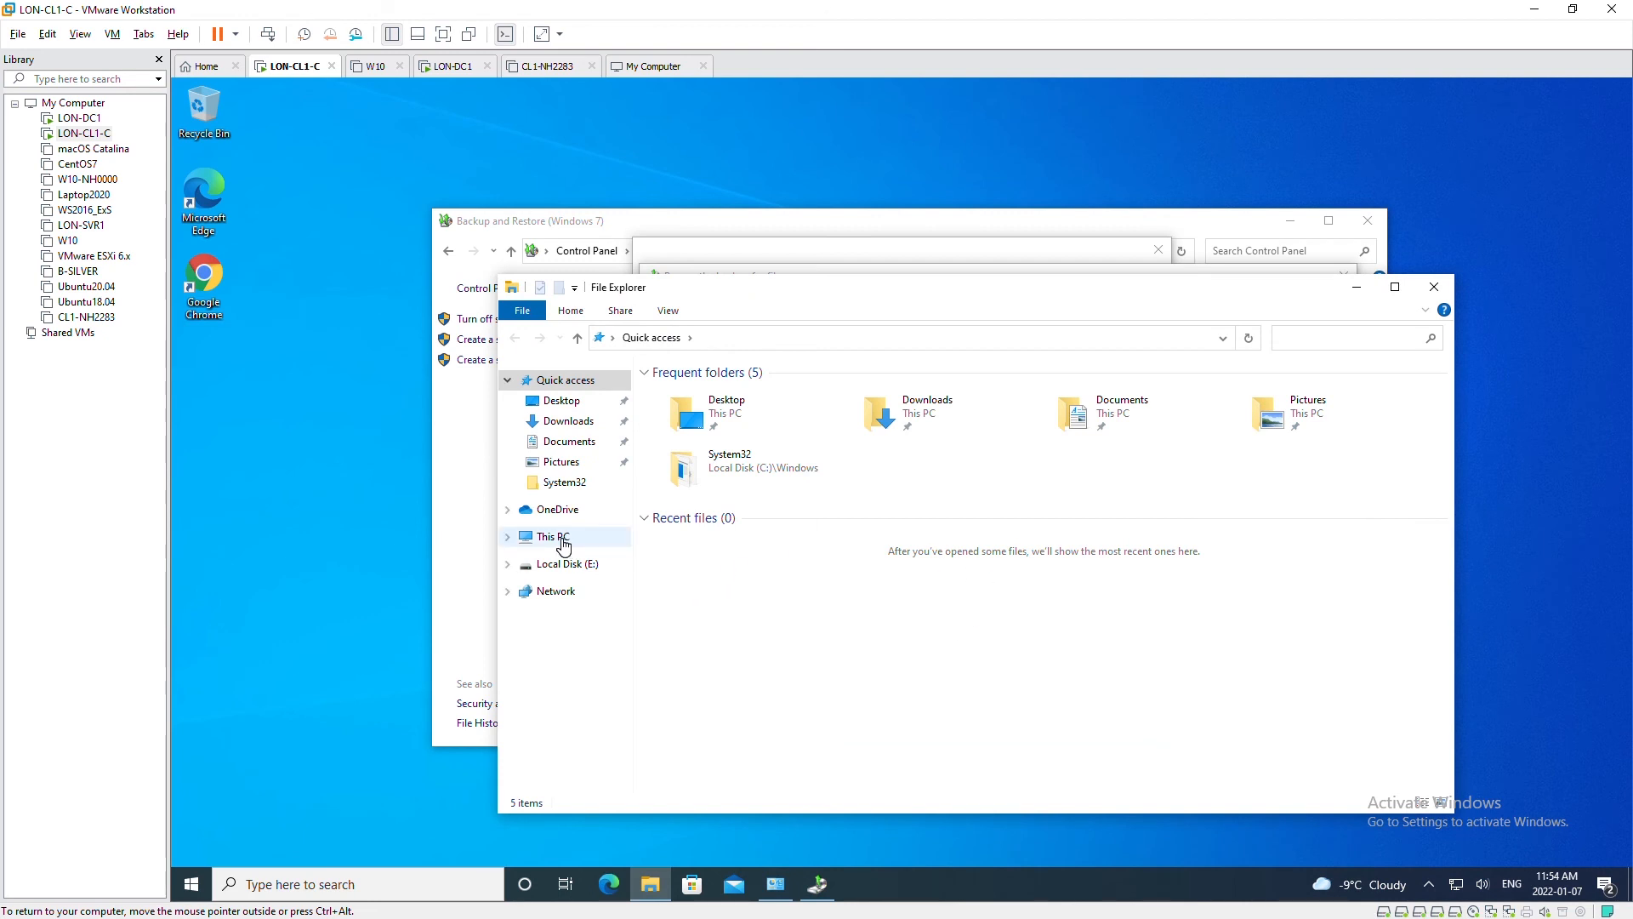
# - Delete mp68-win-g2000-1_02-ea34_2 from the user's Downloads on C:, then minimize Explorer
pyautogui.click(561, 537)
pyautogui.doubleClick(744, 565)
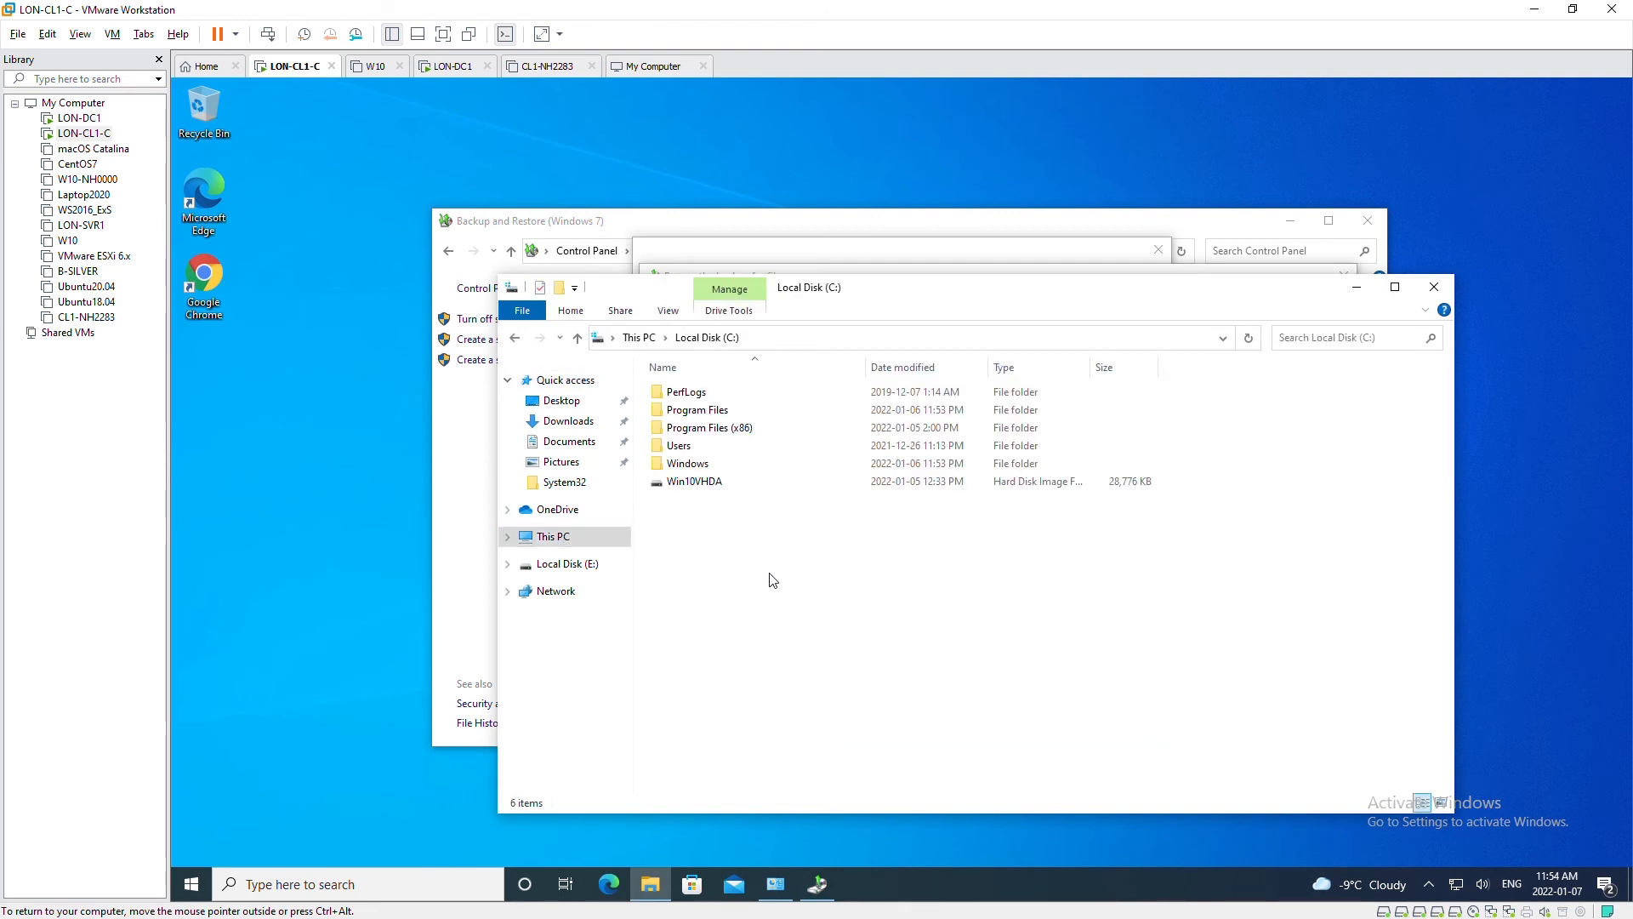
pyautogui.doubleClick(691, 446)
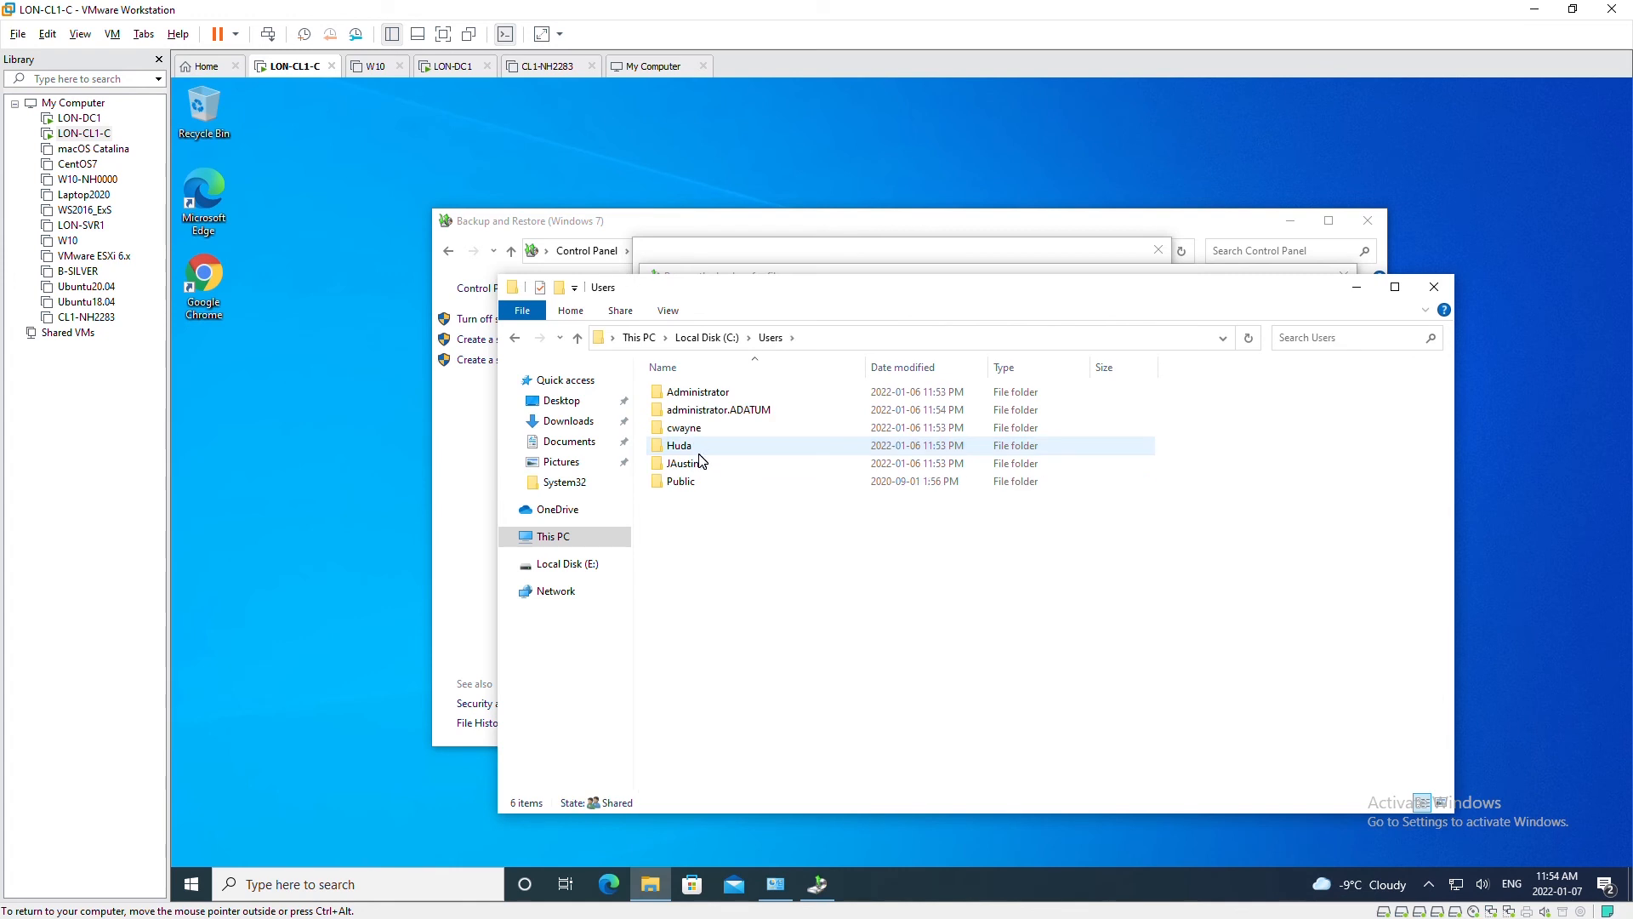
pyautogui.doubleClick(704, 451)
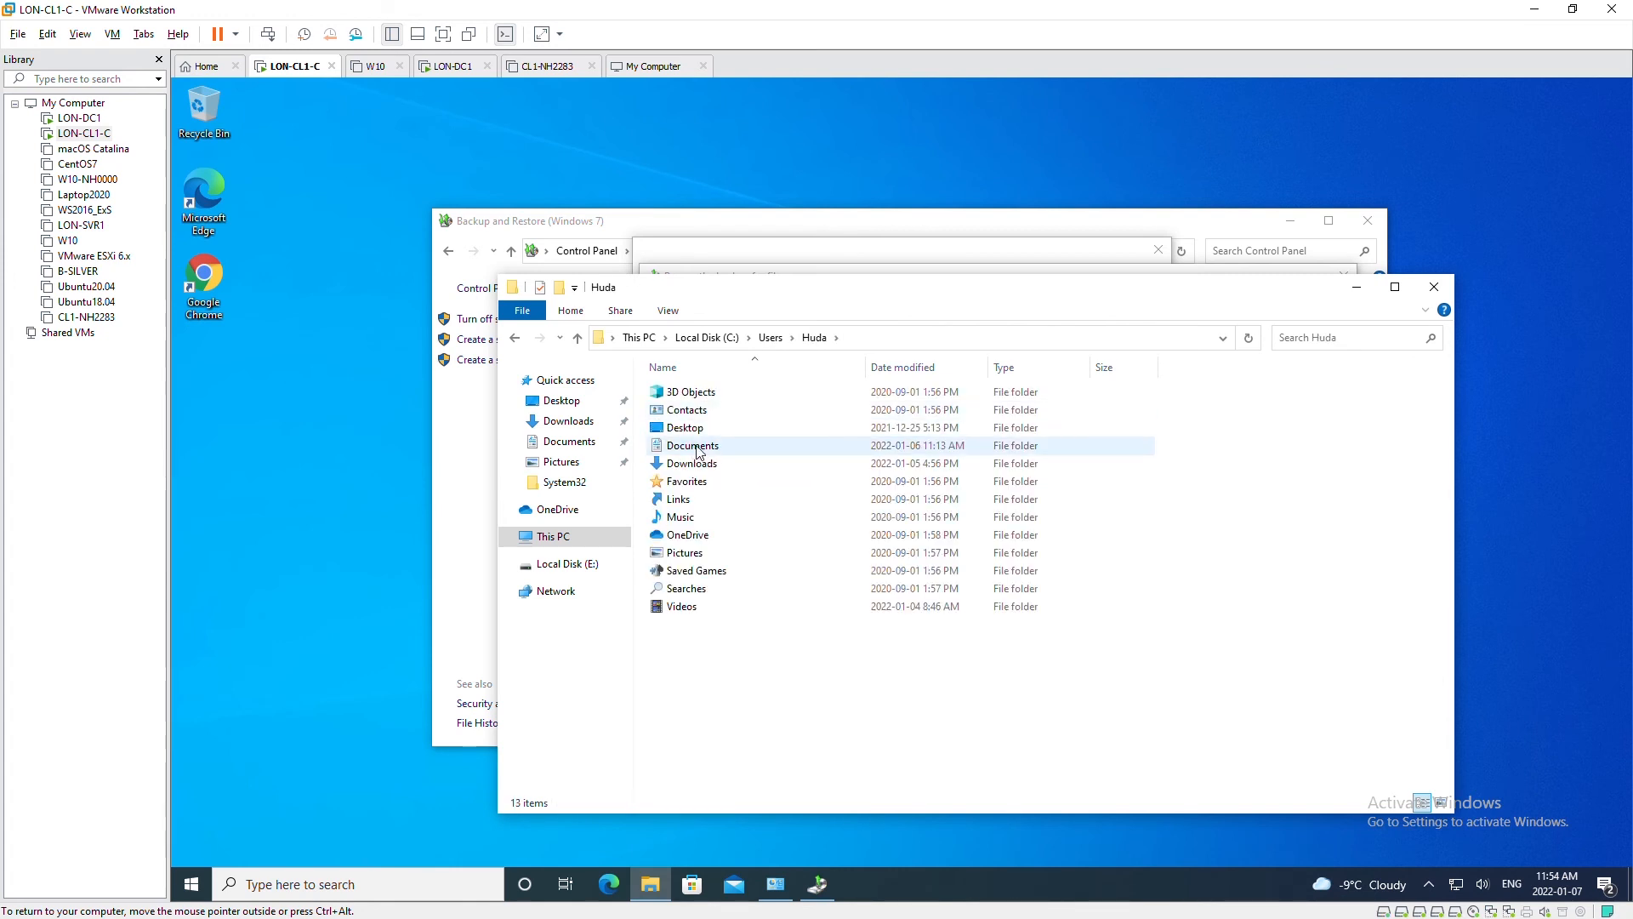
pyautogui.doubleClick(745, 465)
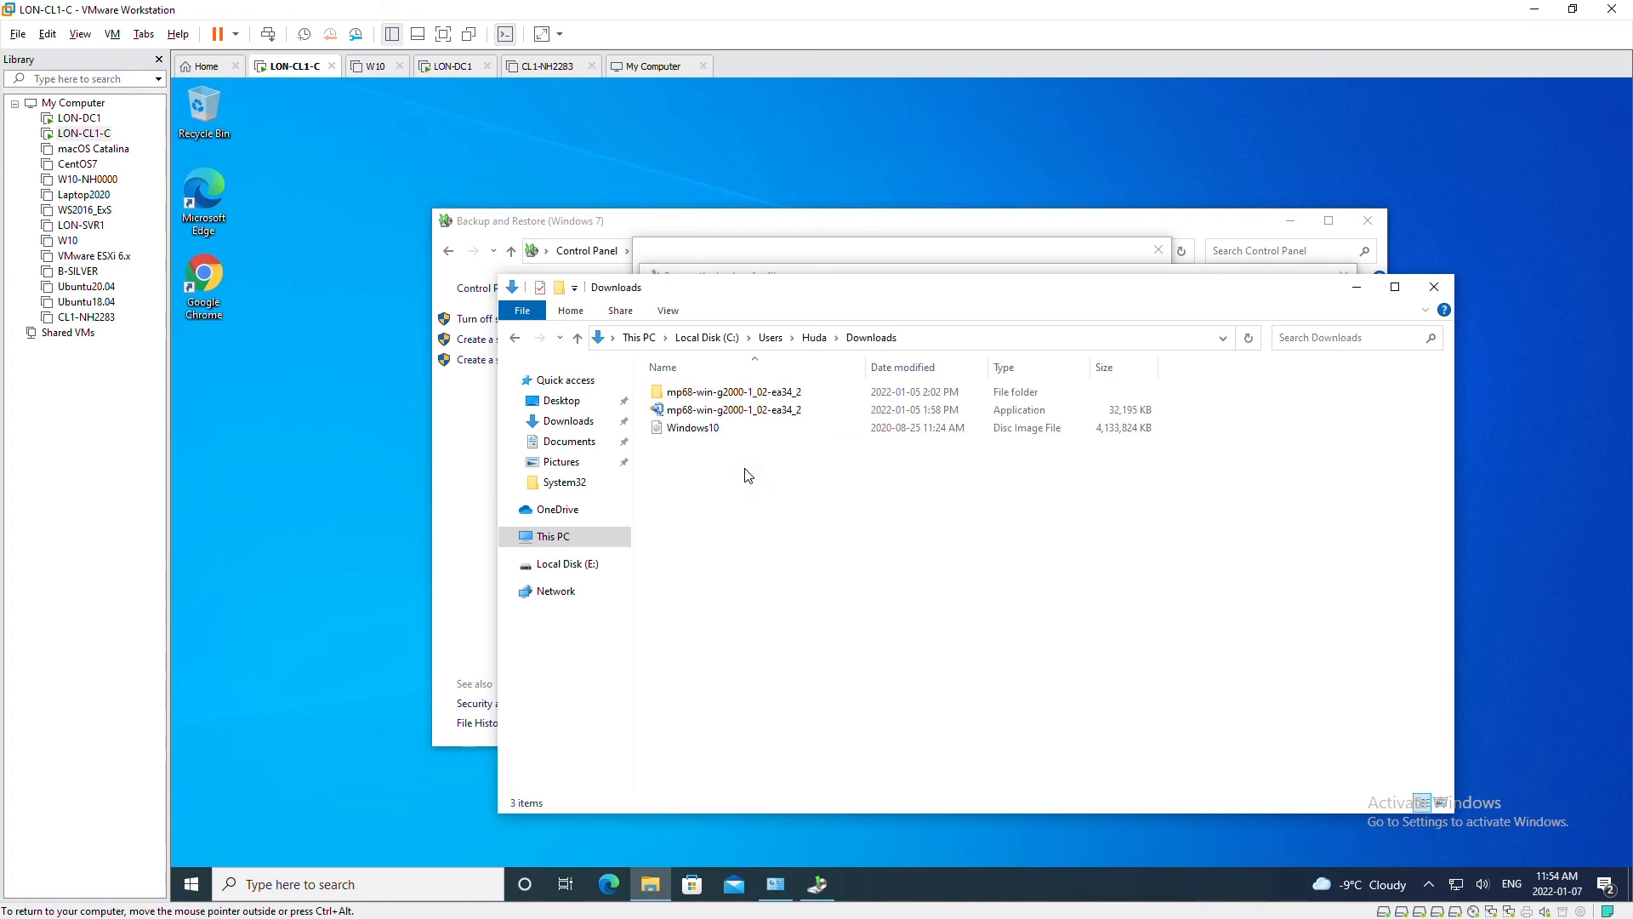
pyautogui.click(721, 413)
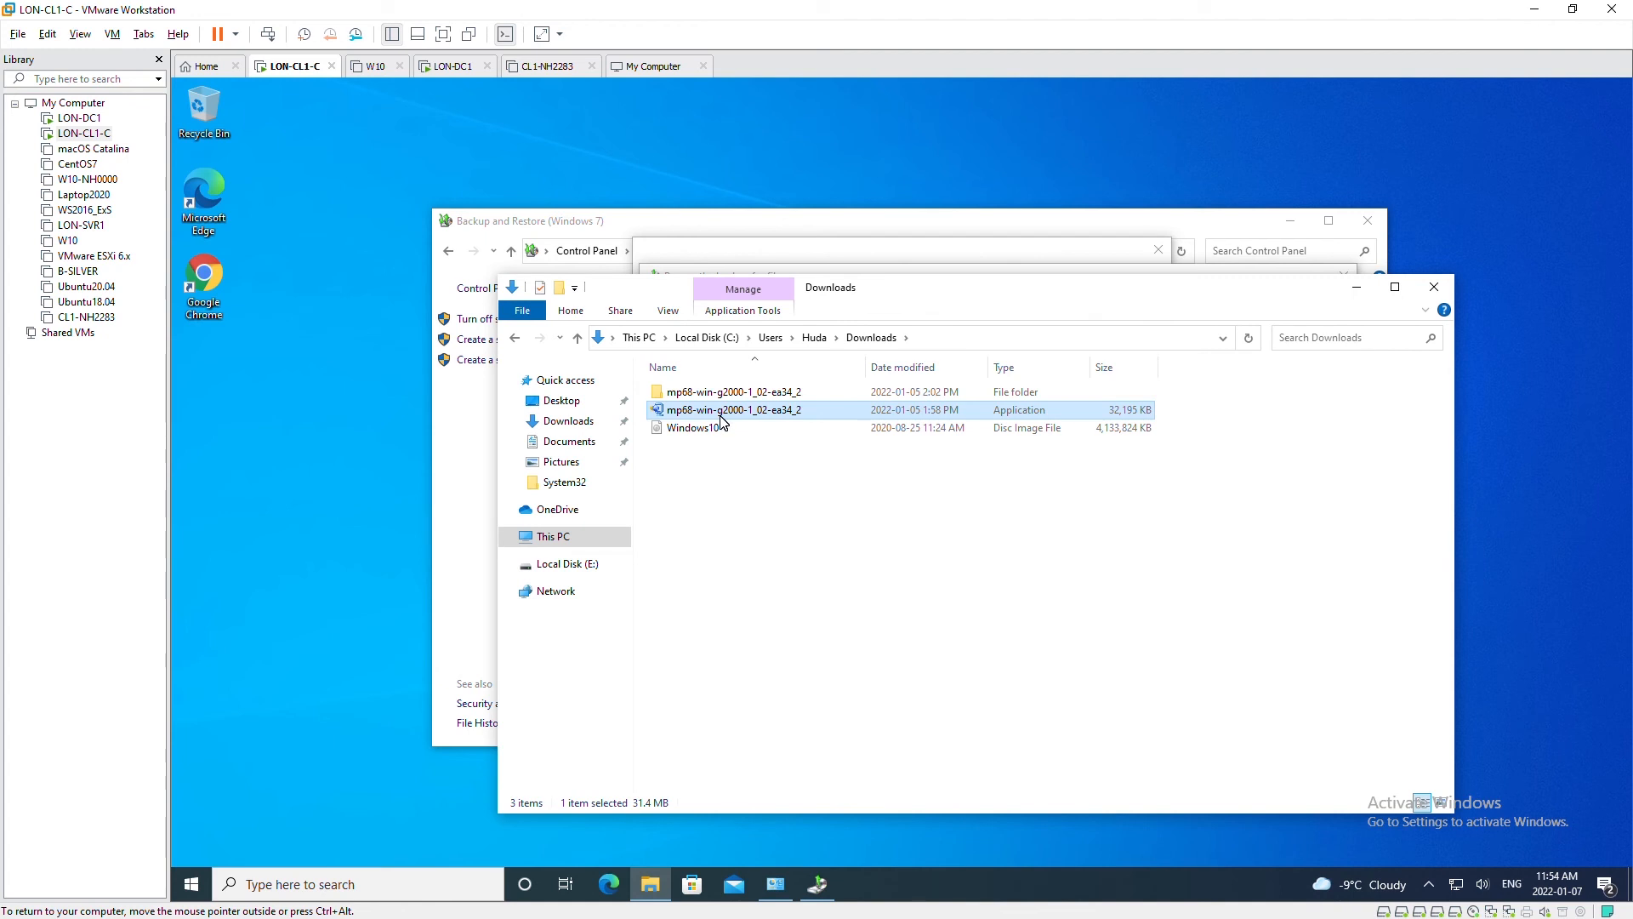
pyautogui.rightClick(721, 421)
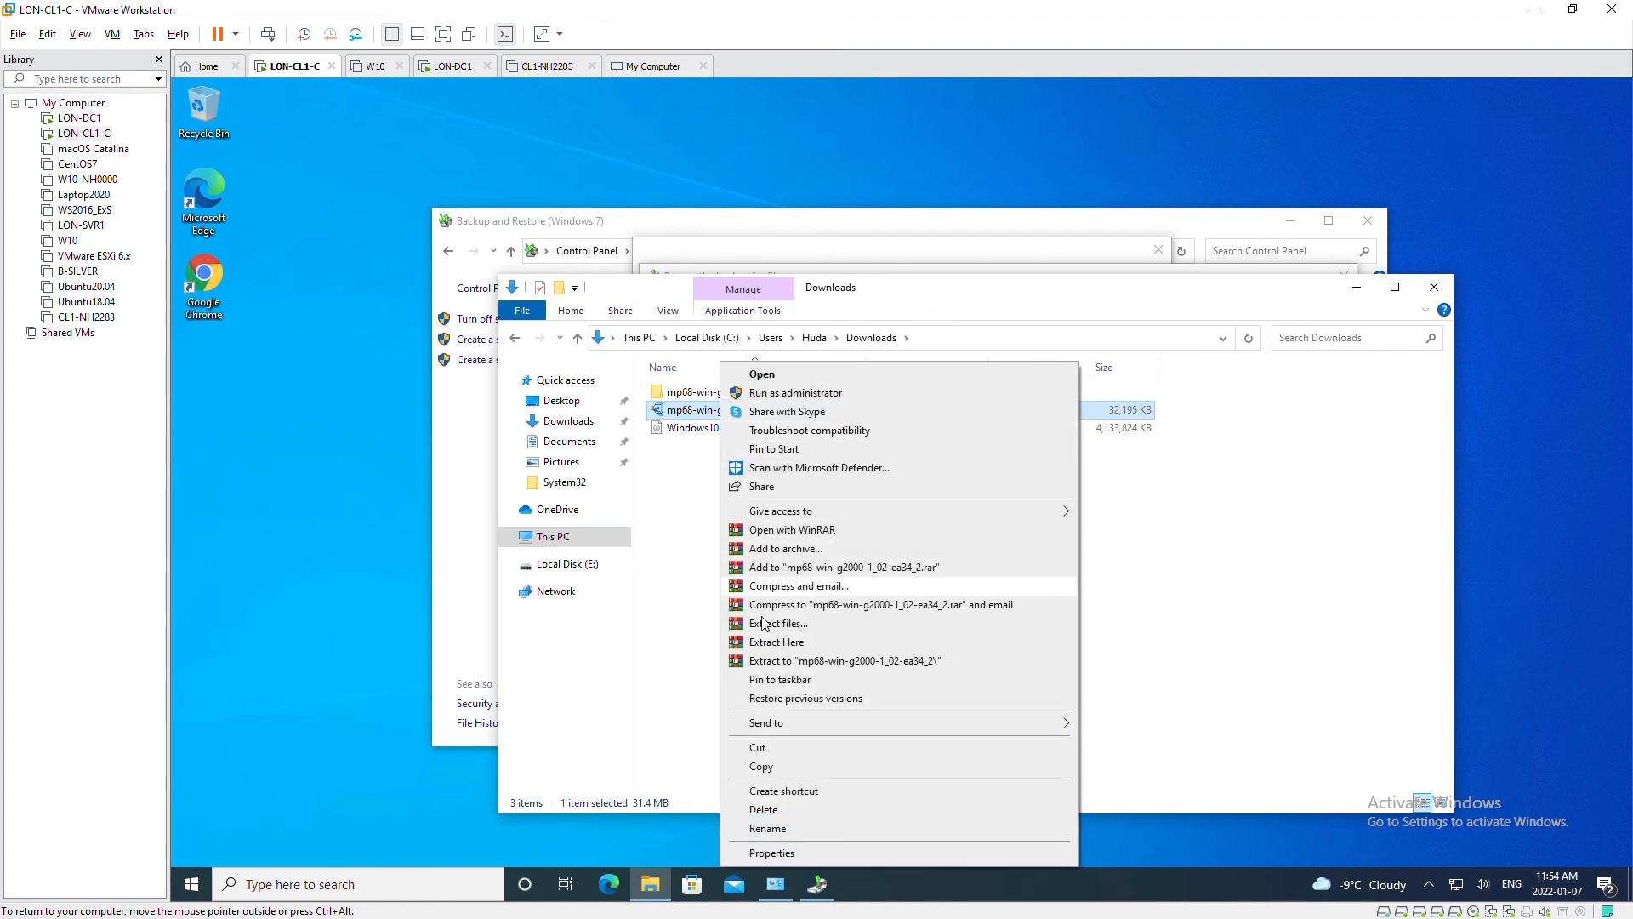
pyautogui.click(781, 810)
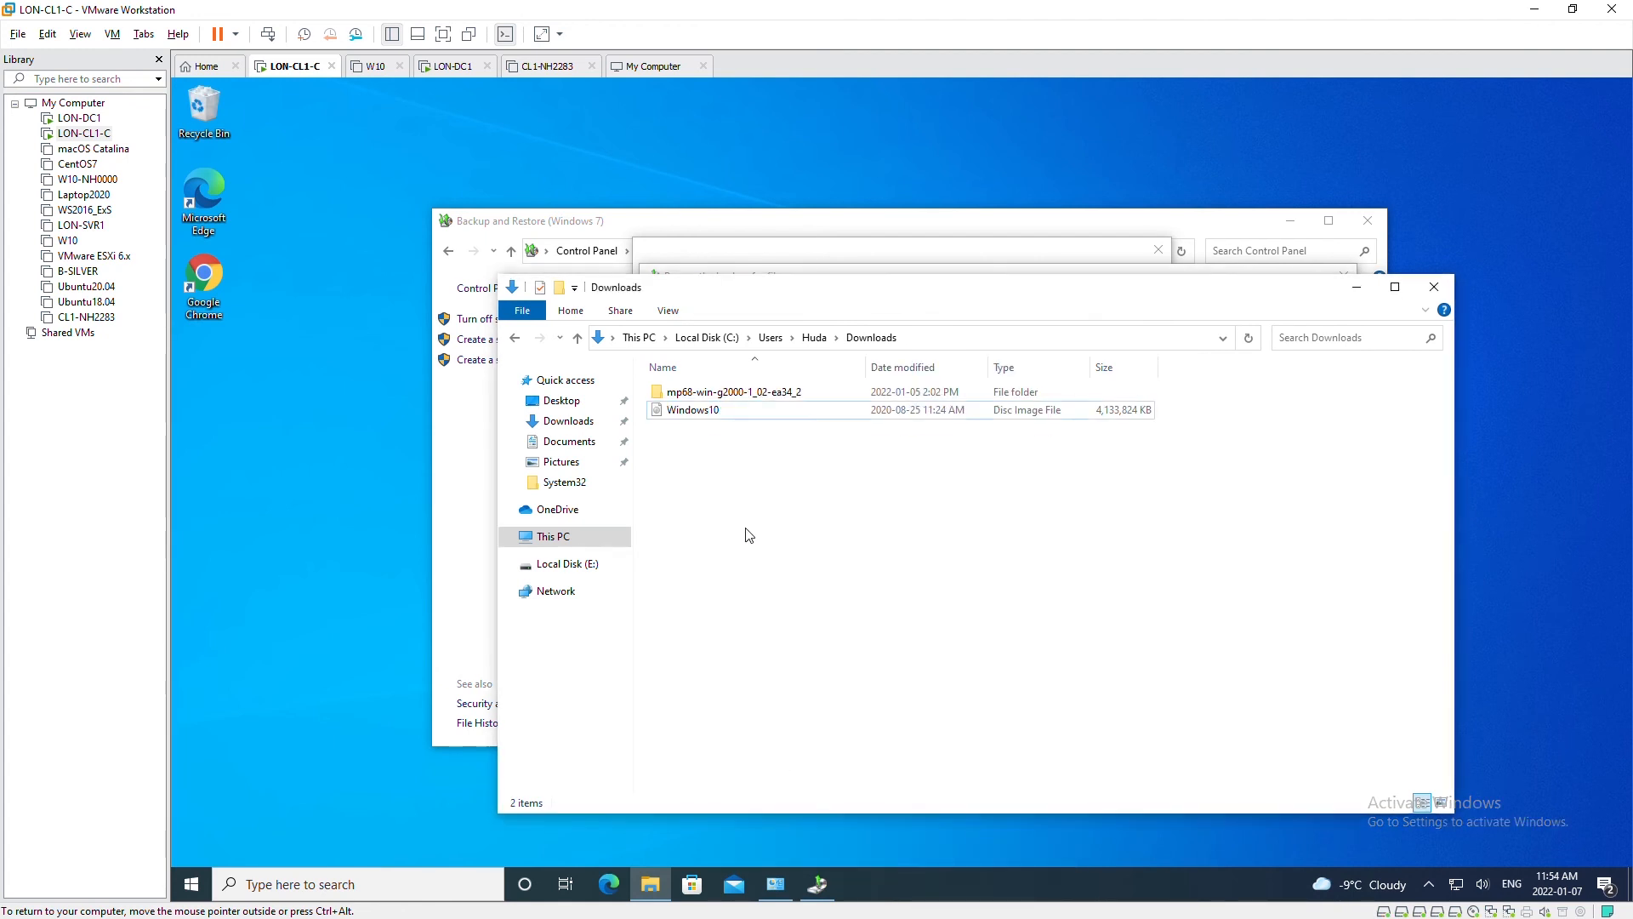
pyautogui.click(1358, 295)
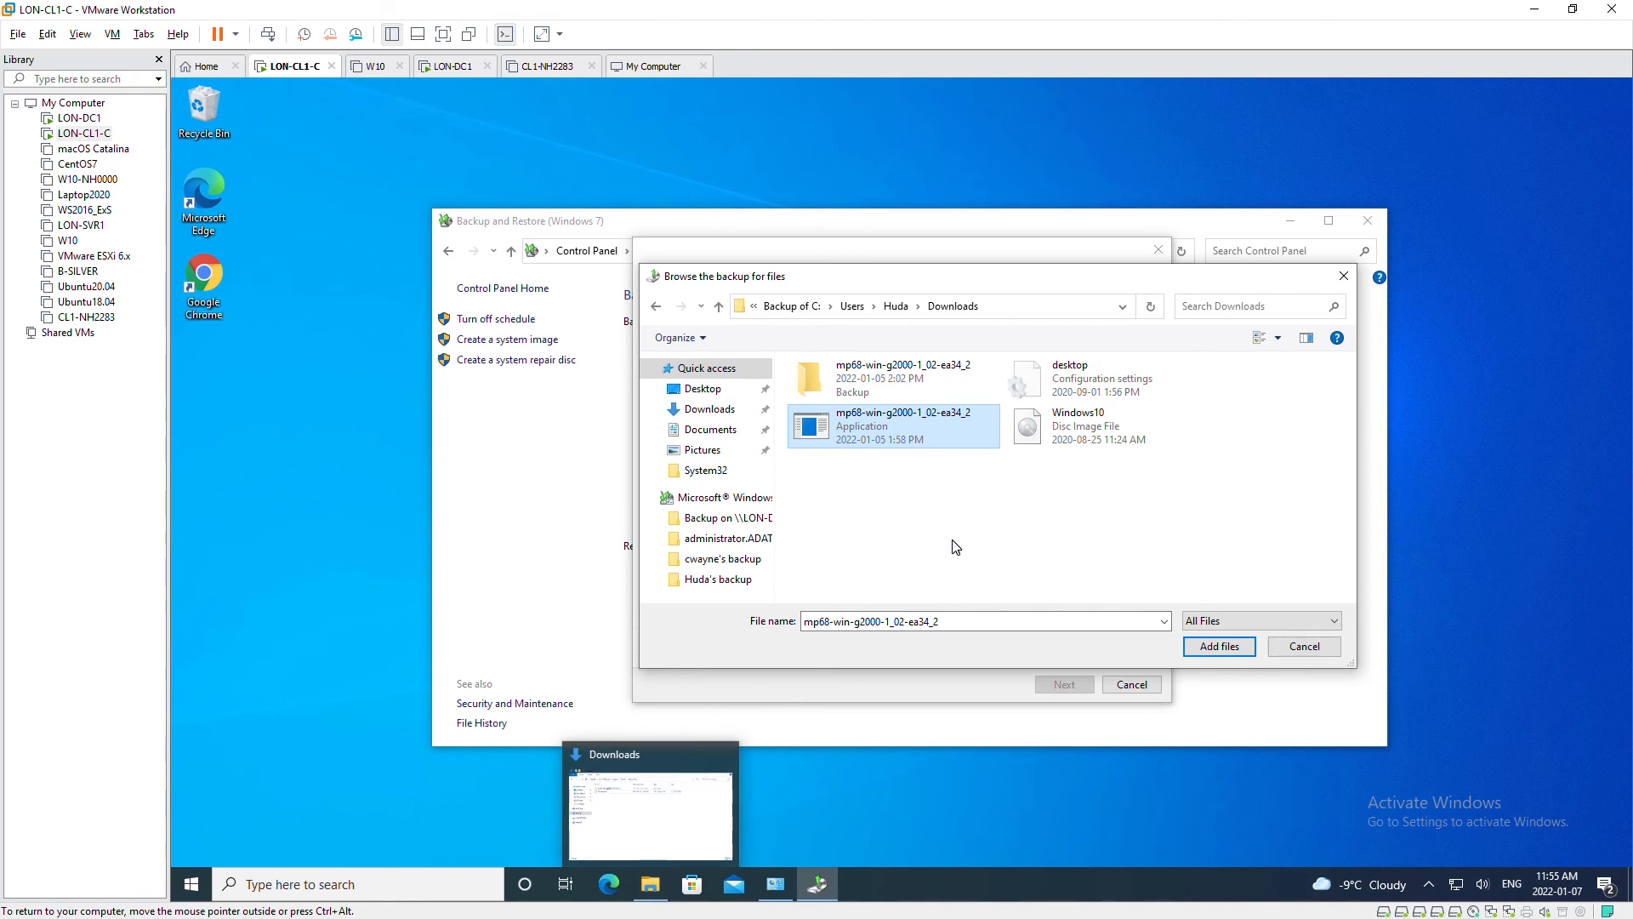
# - Add the mp68 application from the backup and restore it to its original location
pyautogui.click(1105, 465)
pyautogui.click(876, 432)
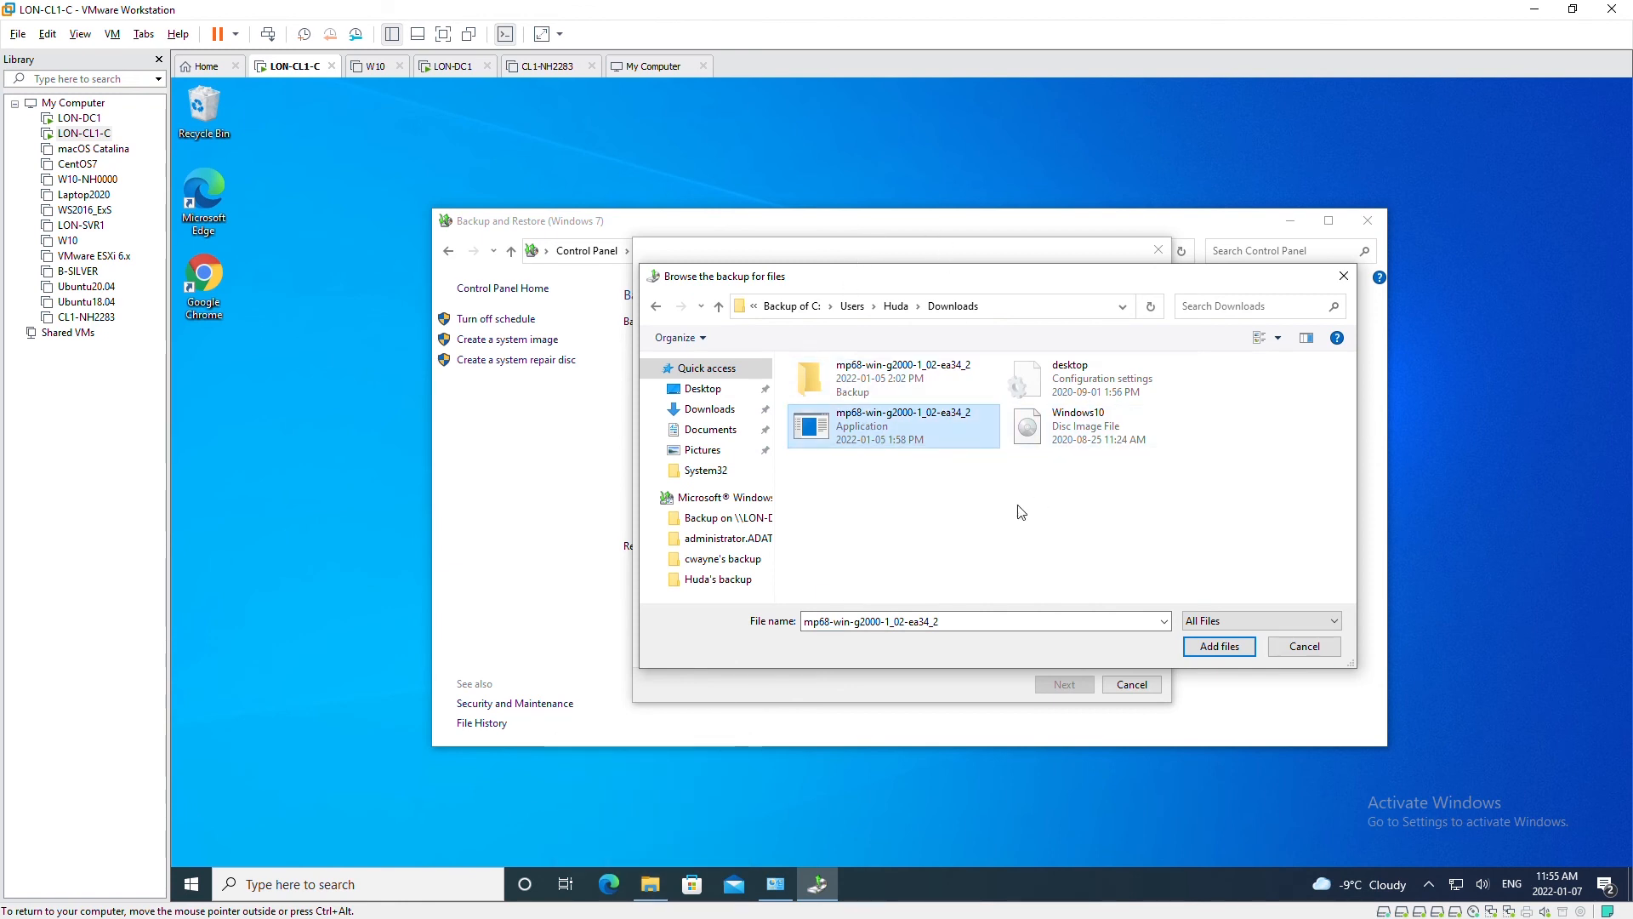
pyautogui.click(1210, 646)
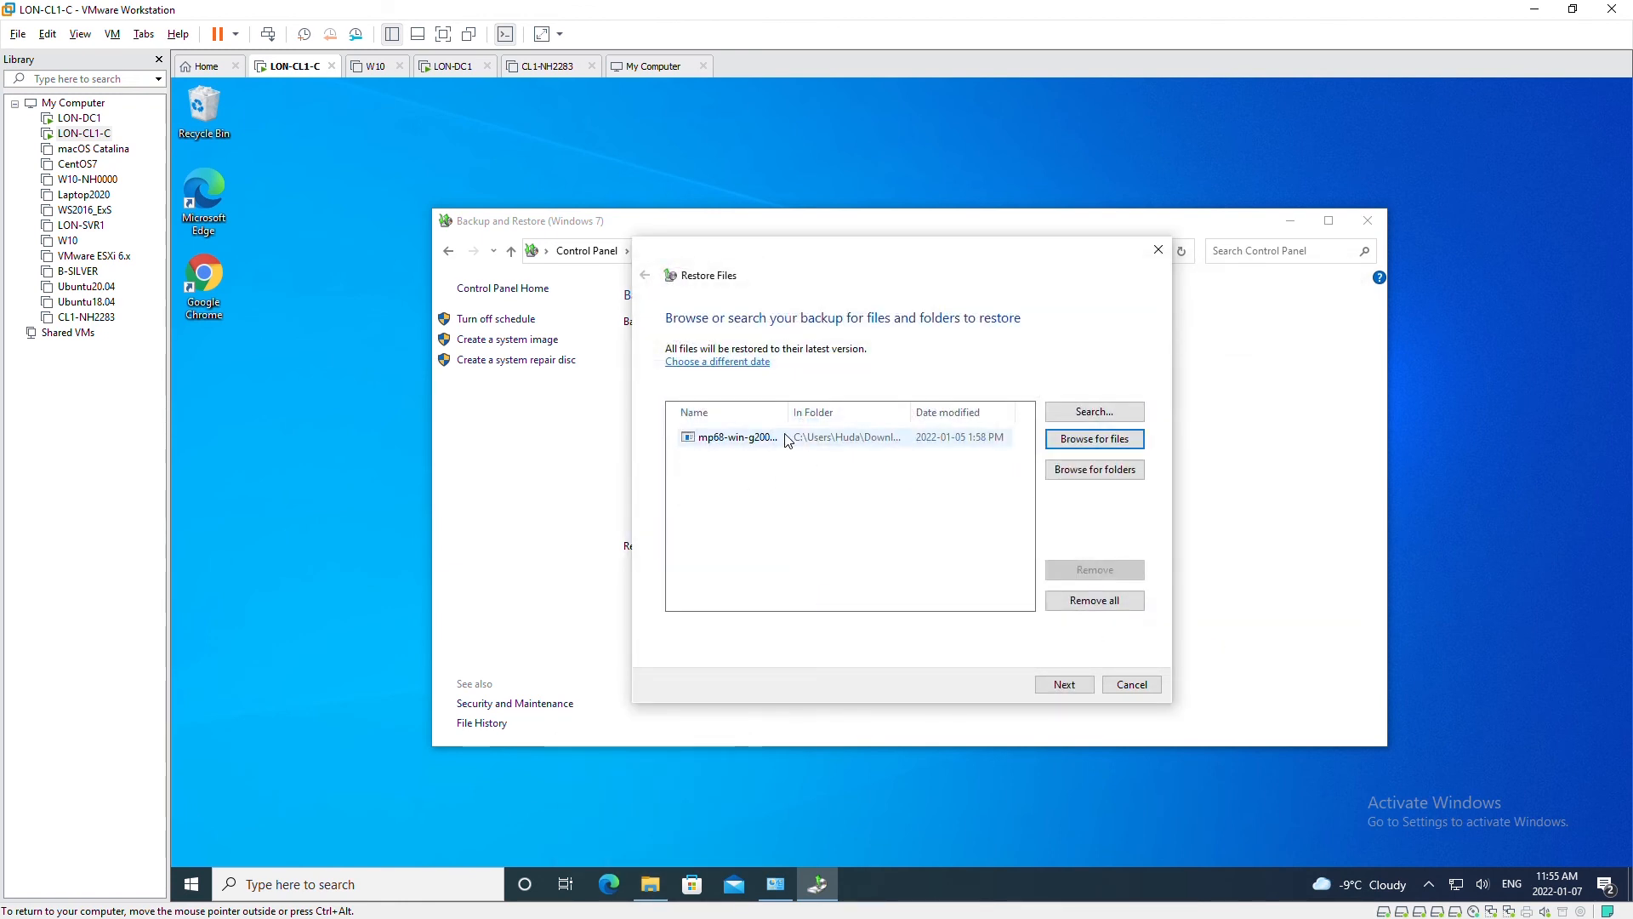
pyautogui.click(1054, 686)
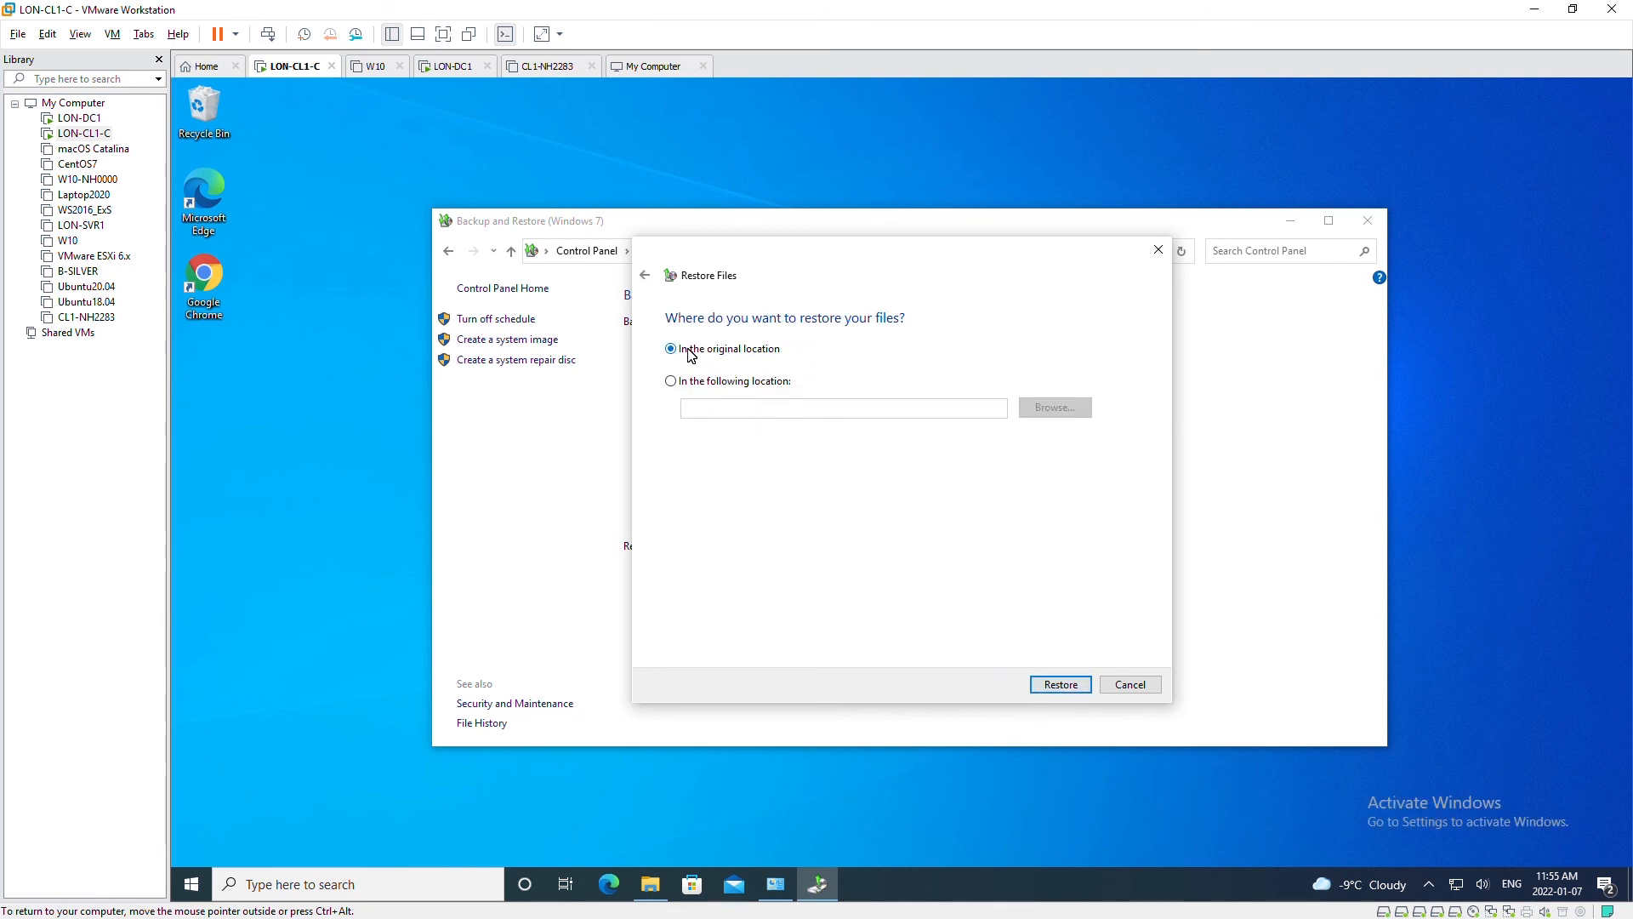
pyautogui.click(1048, 685)
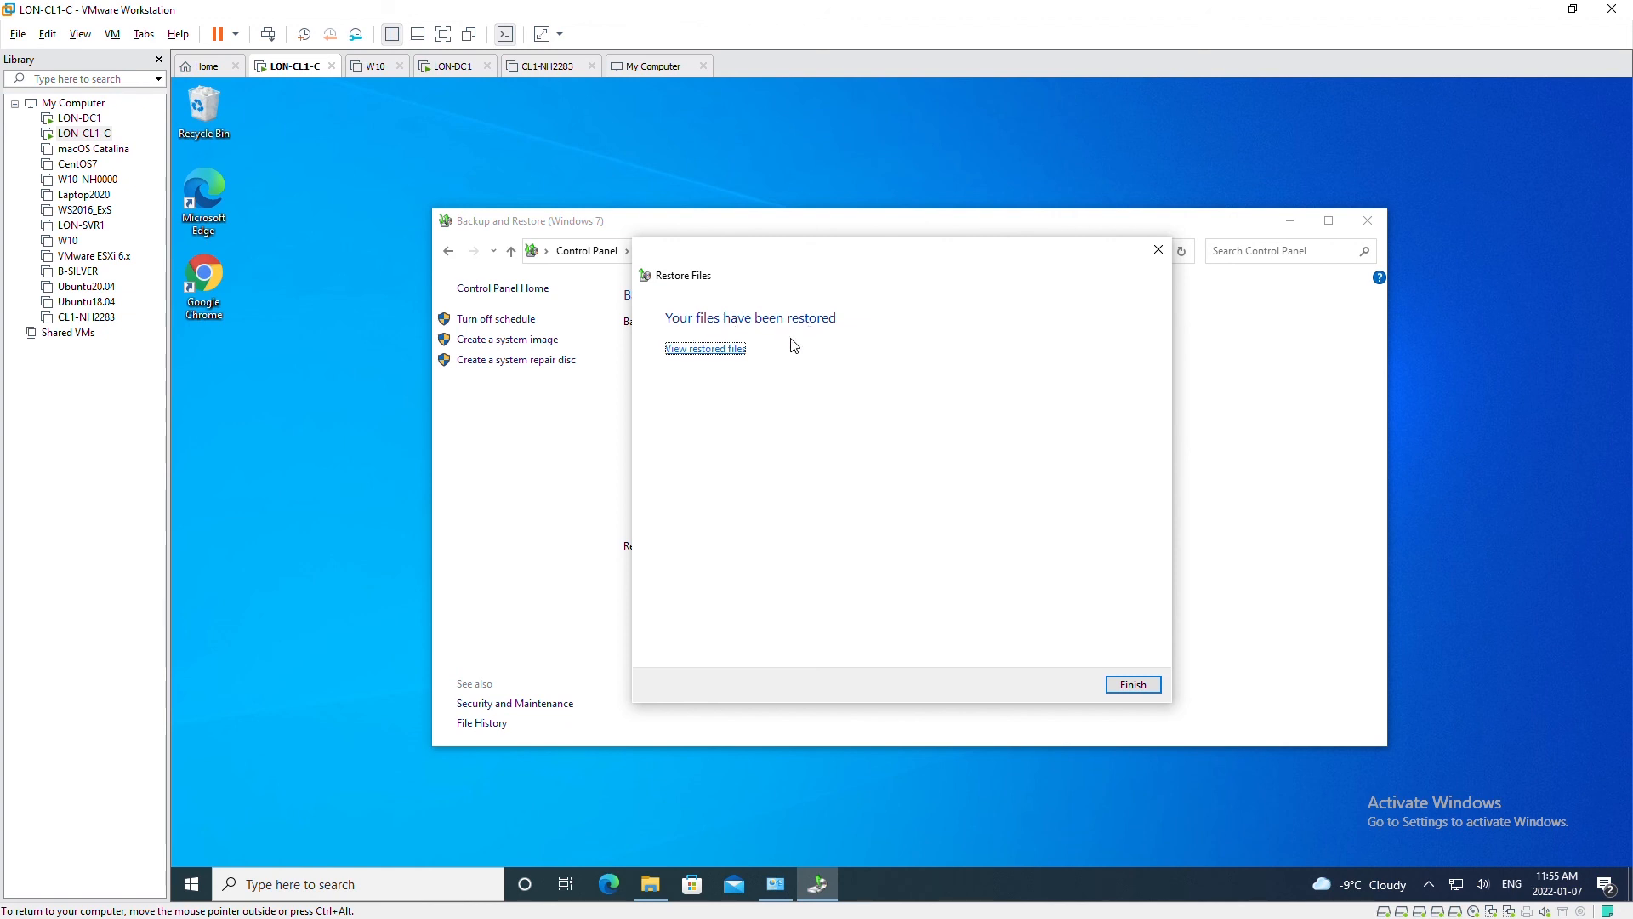
# - Finish the restore, verify mp68 is back in Downloads, and close Explorer and Backup and Restore
pyautogui.click(1129, 684)
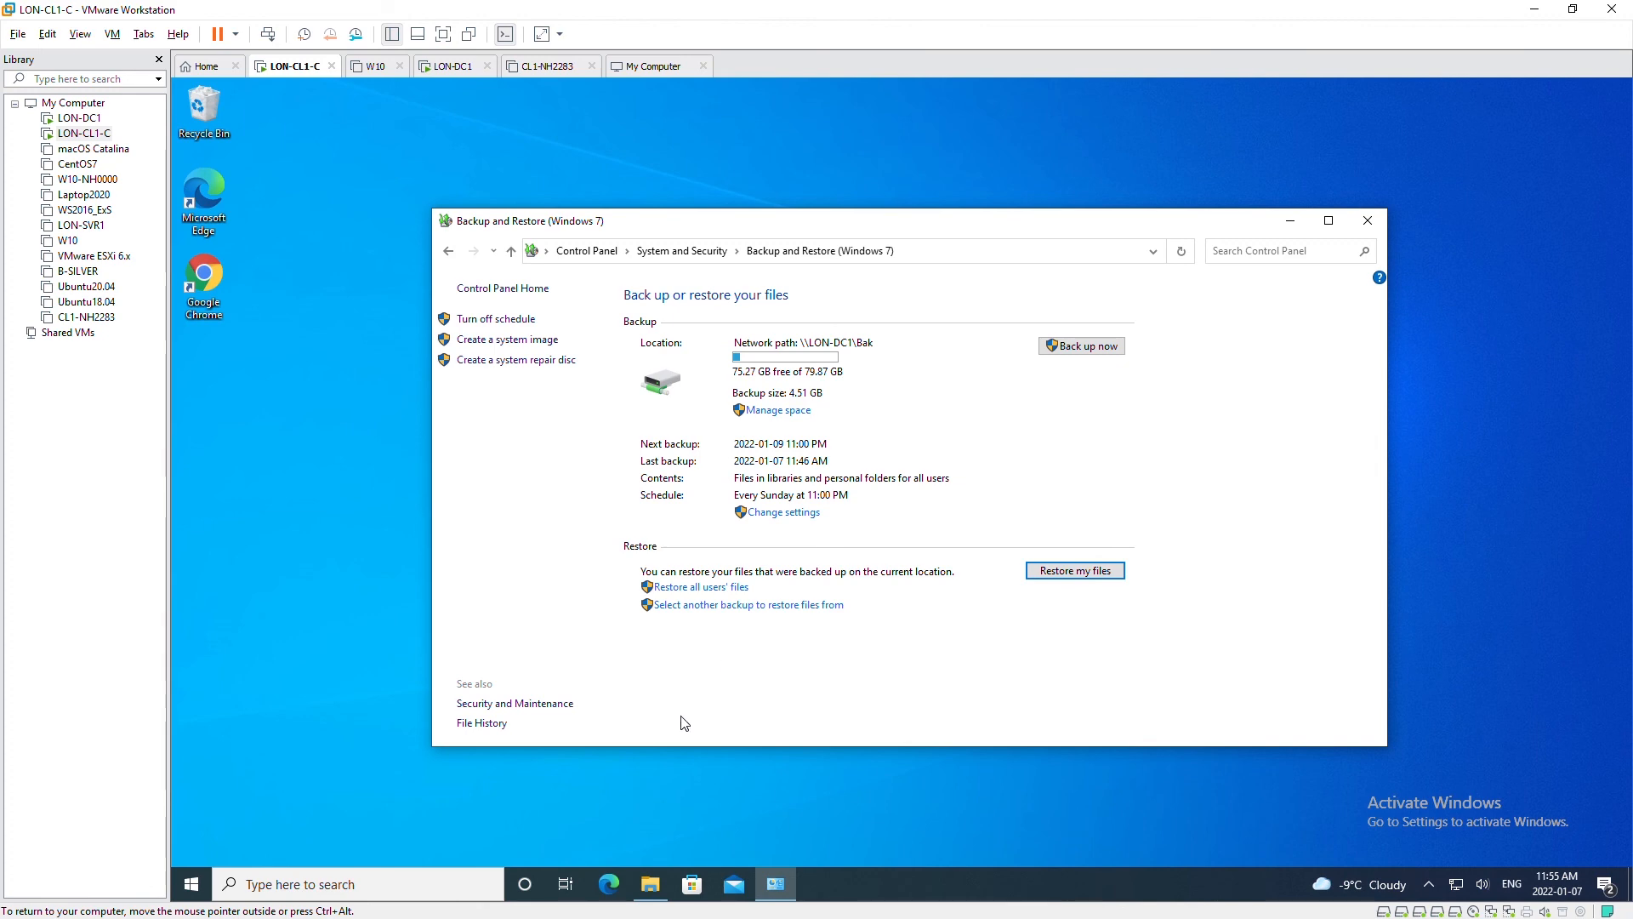
pyautogui.click(652, 888)
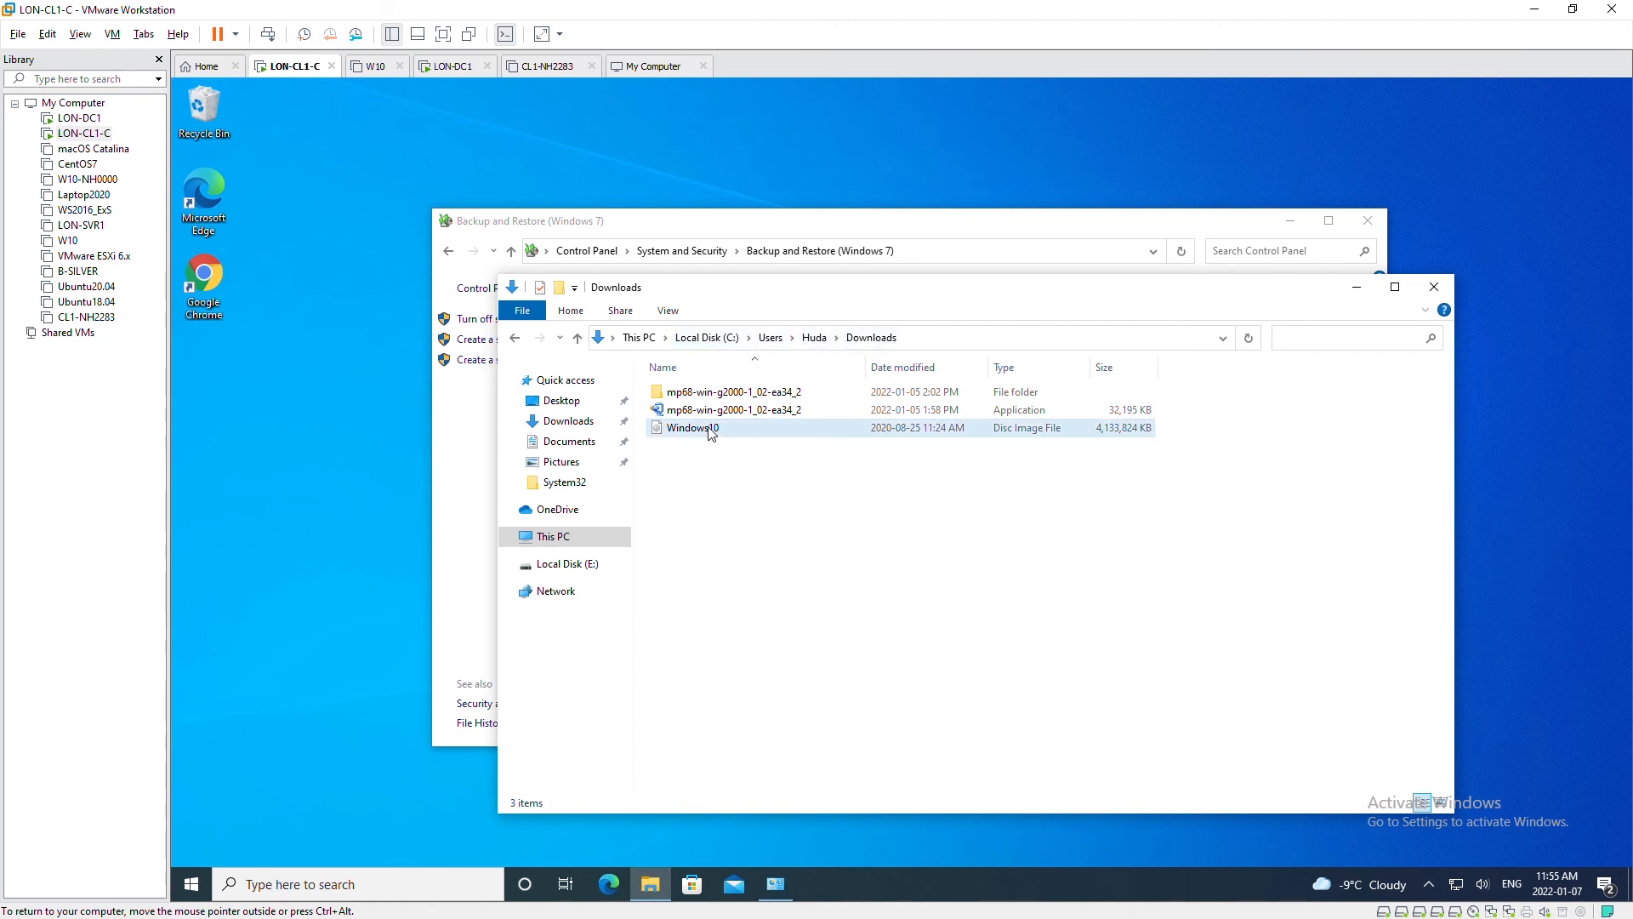
pyautogui.click(762, 412)
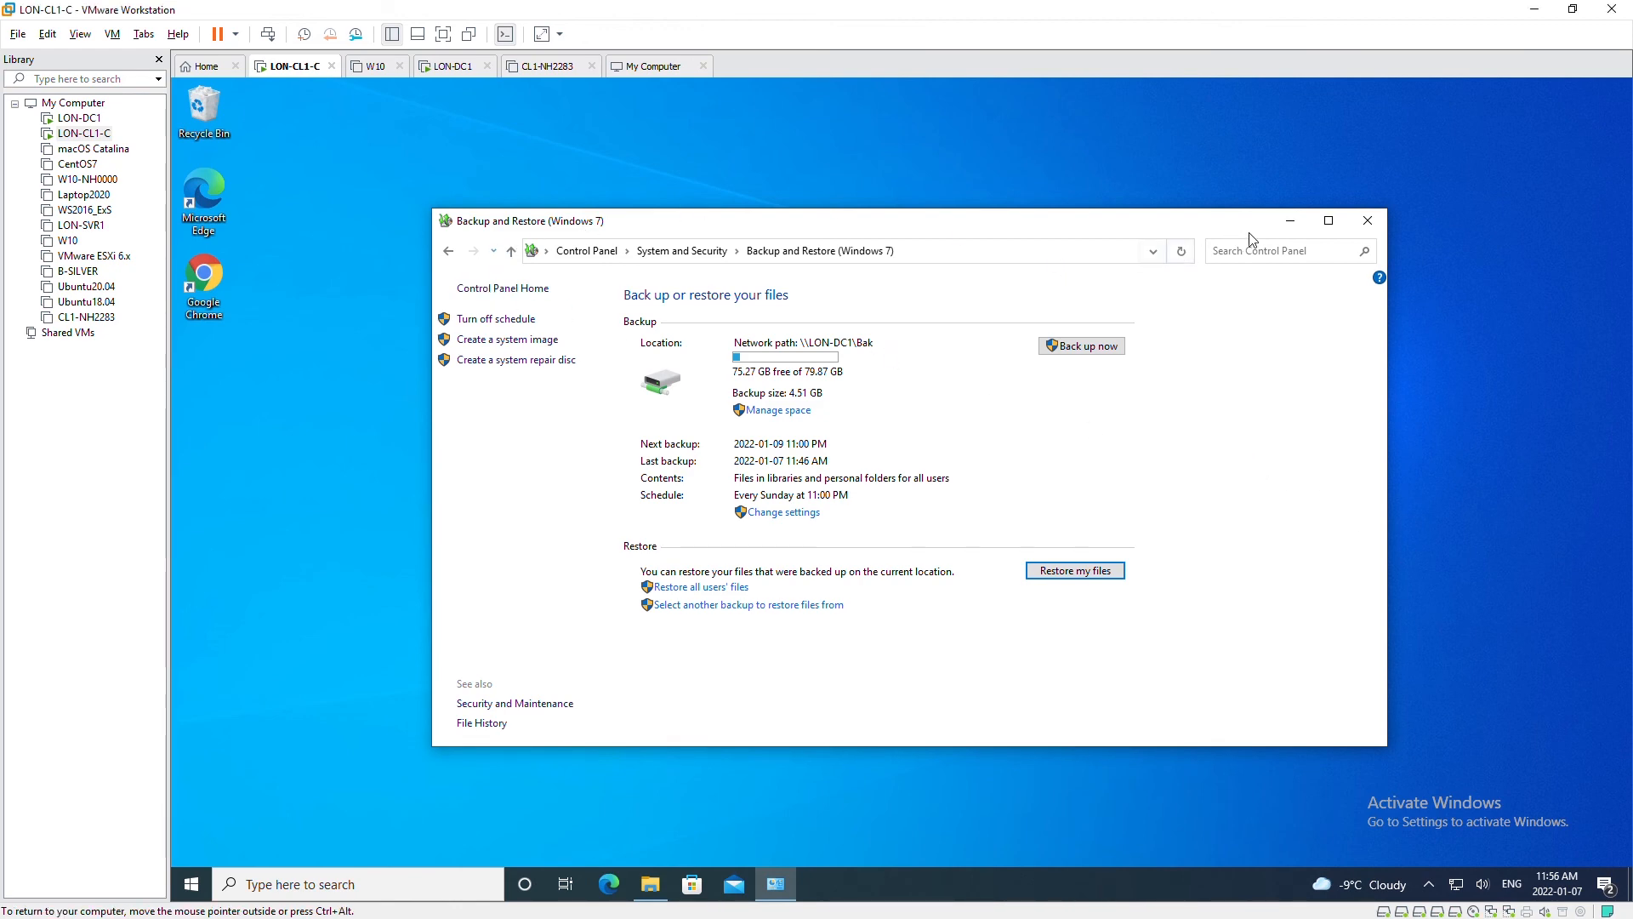
pyautogui.click(1366, 221)
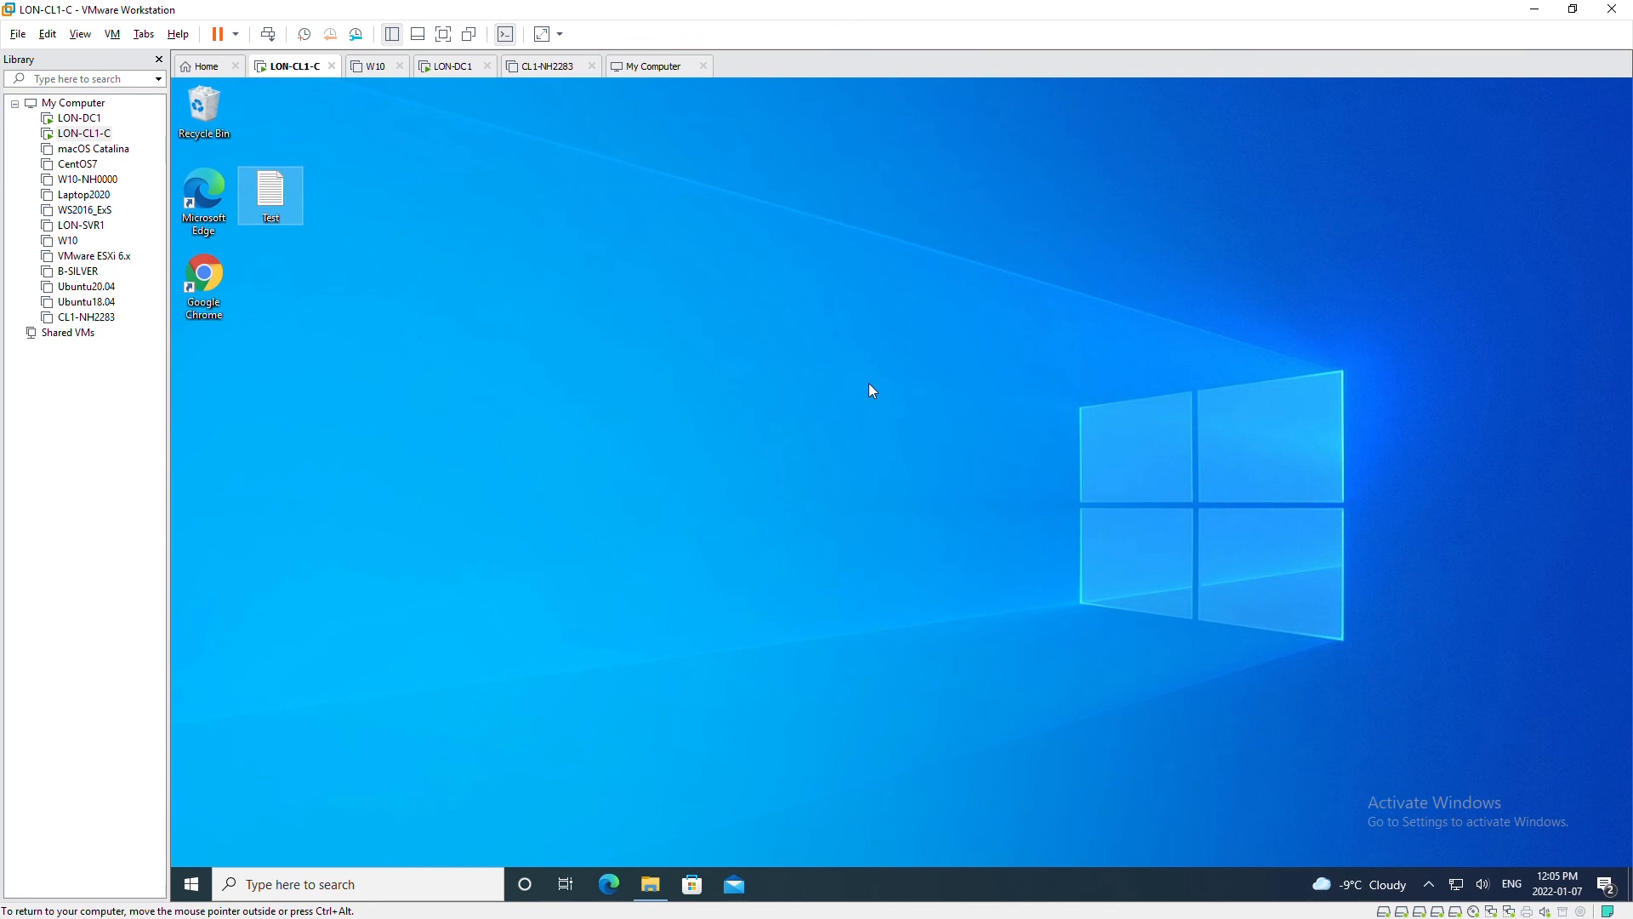
pyautogui.click(720, 405)
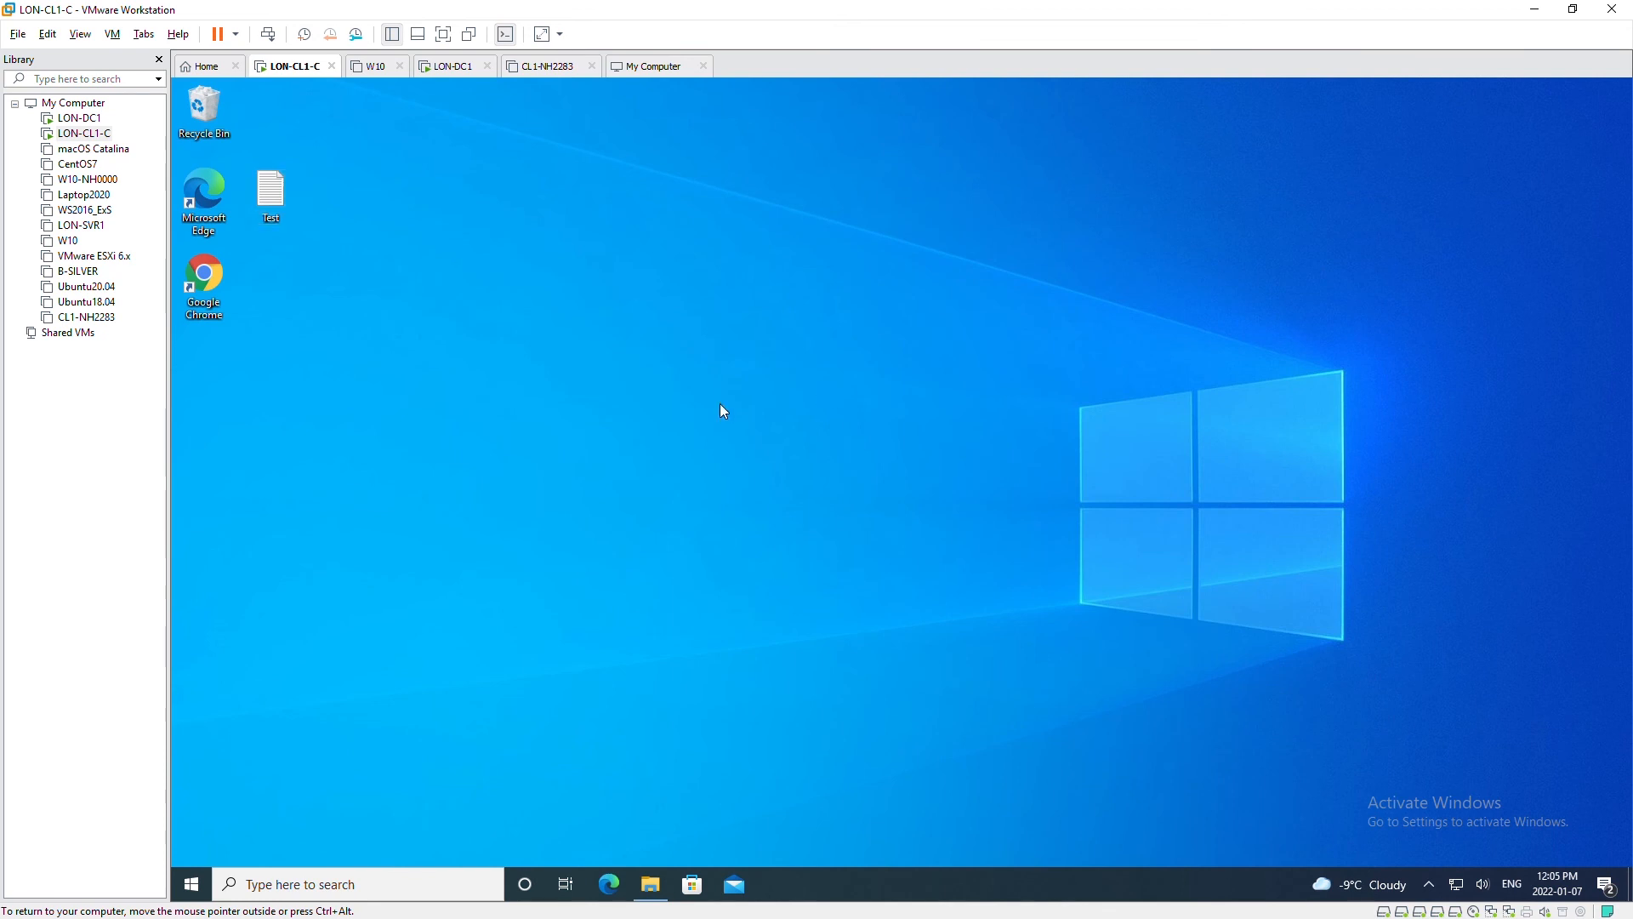